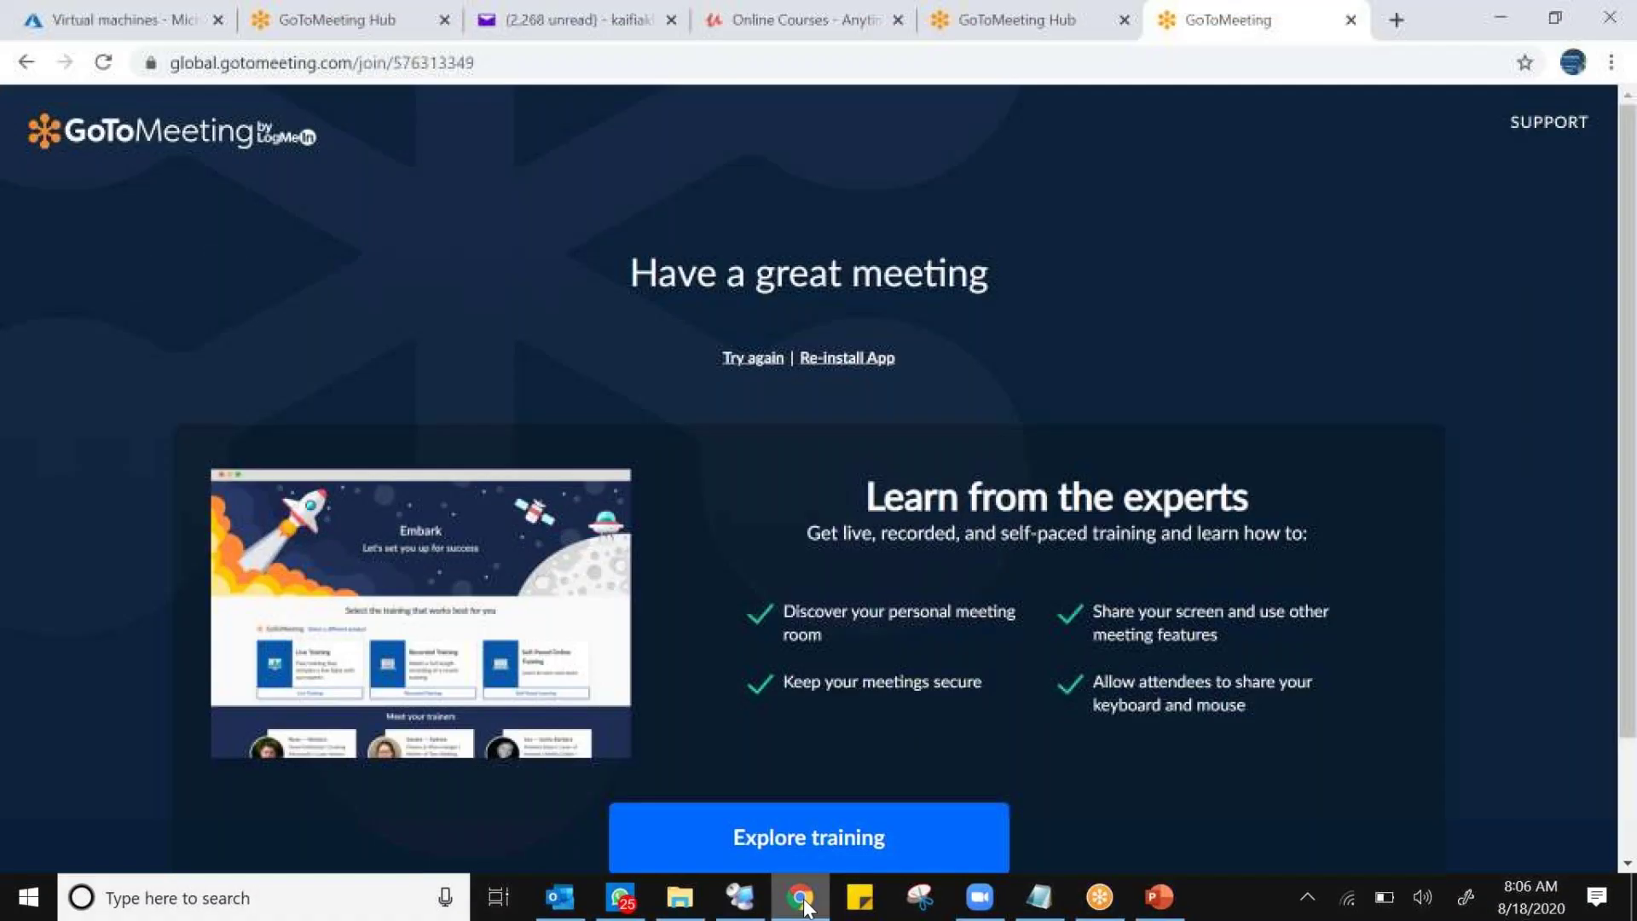
# Switch to the Azure portal's virtual machine list and clear the selection of all four machines.
pyautogui.click(155, 27)
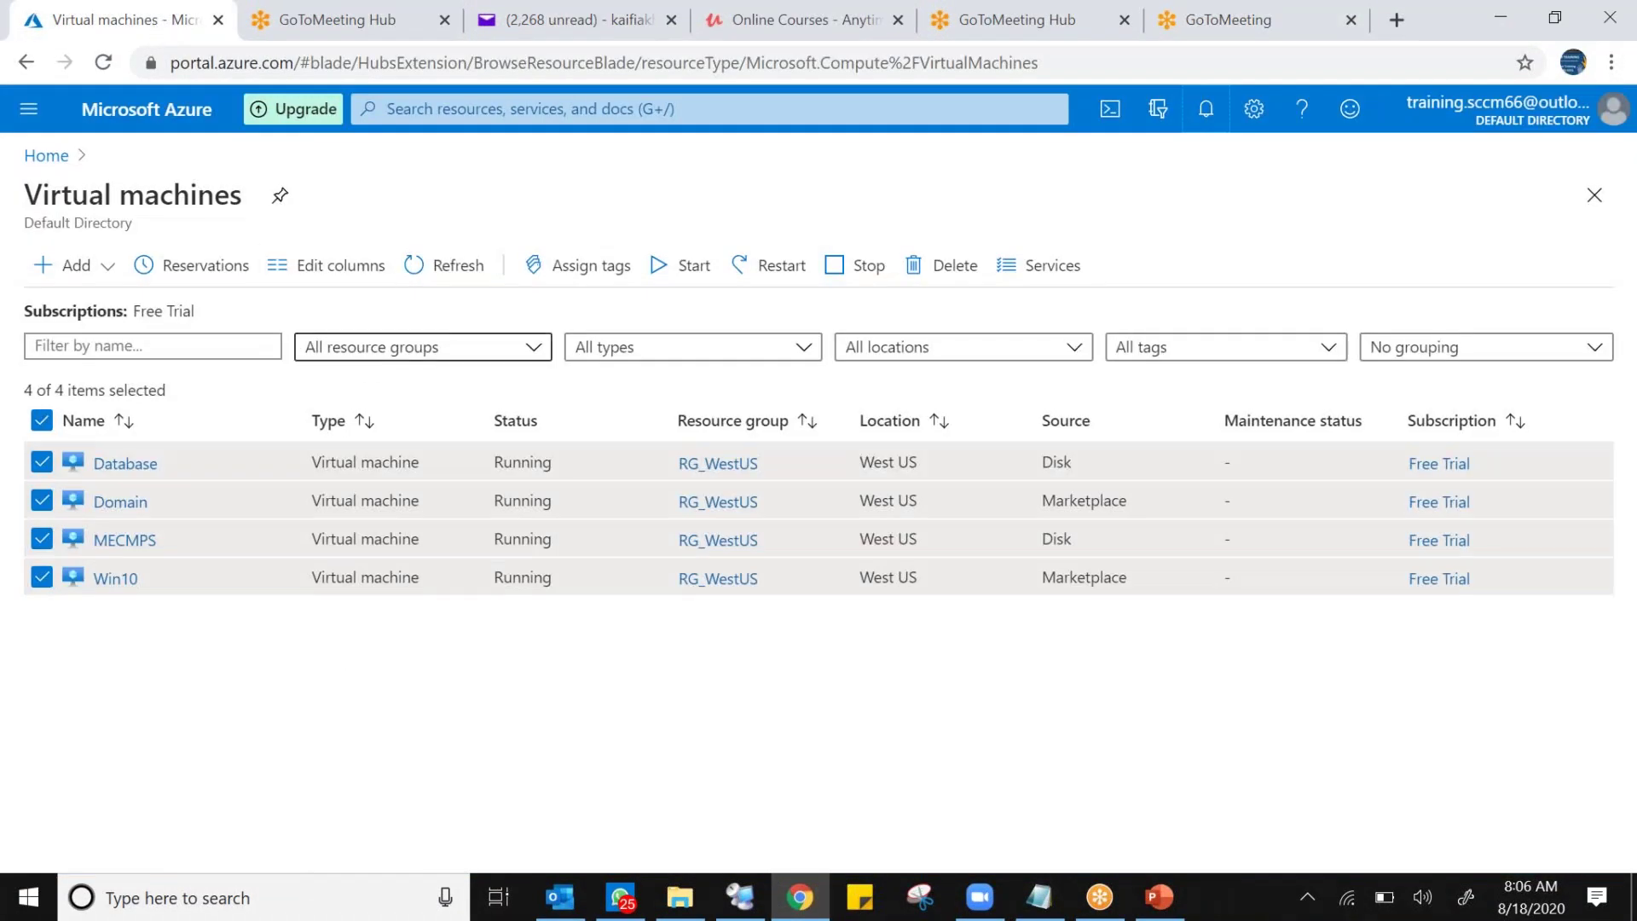
pyautogui.click(42, 421)
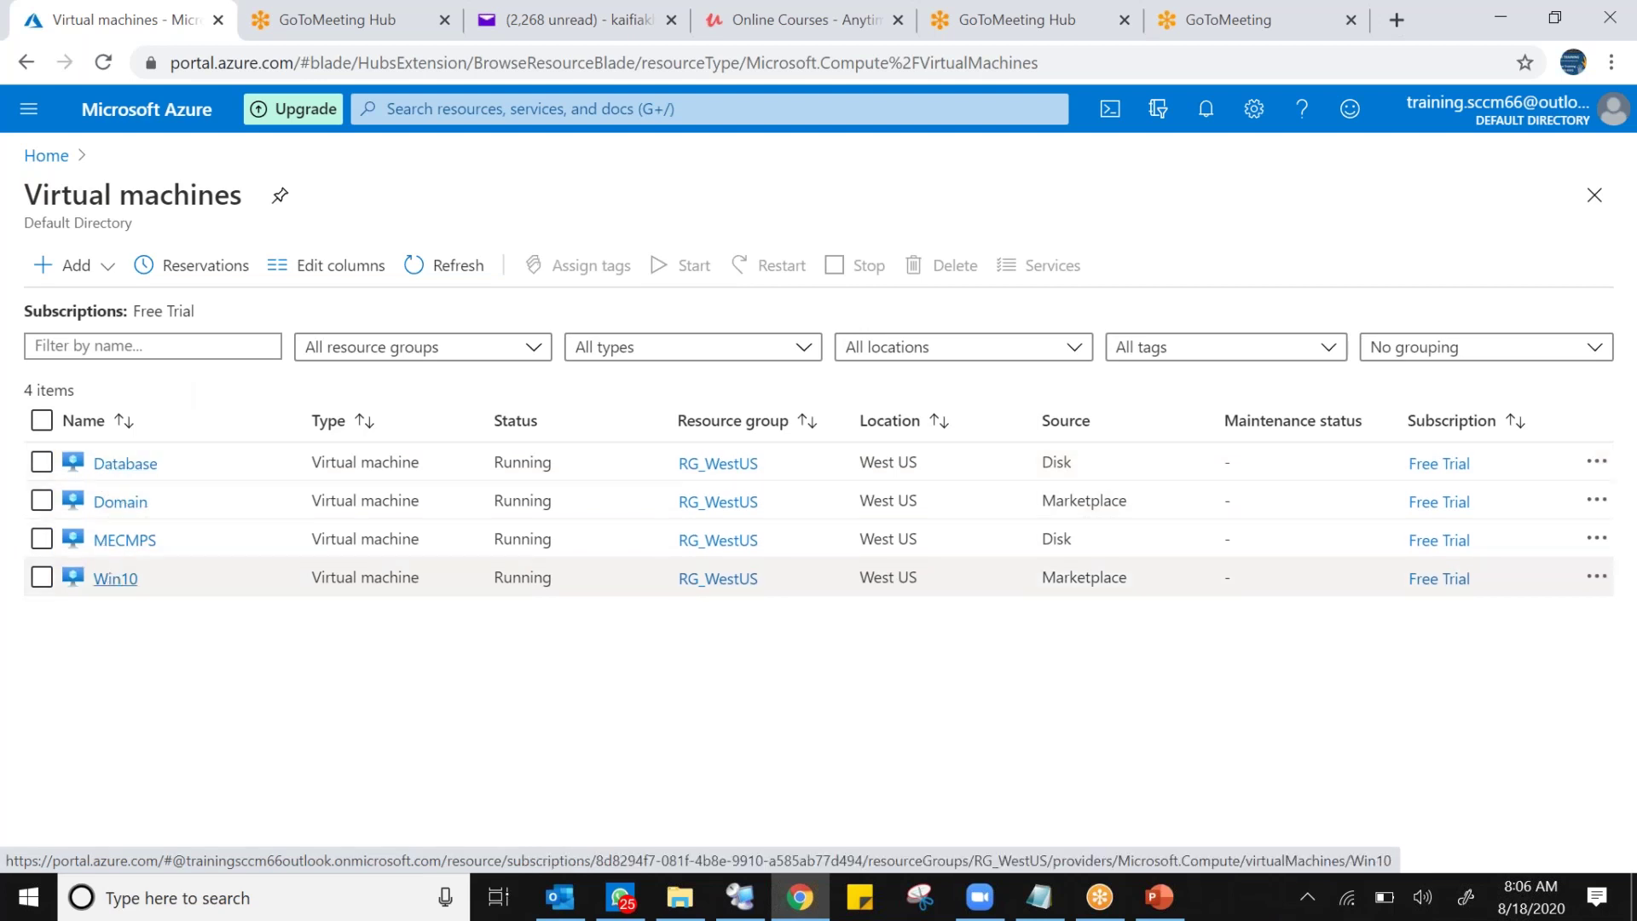
# Switch to Remote Desktop Connection Manager, leave the full-screen session, and close Server Manager on the MECMPS server.
pyautogui.click(740, 895)
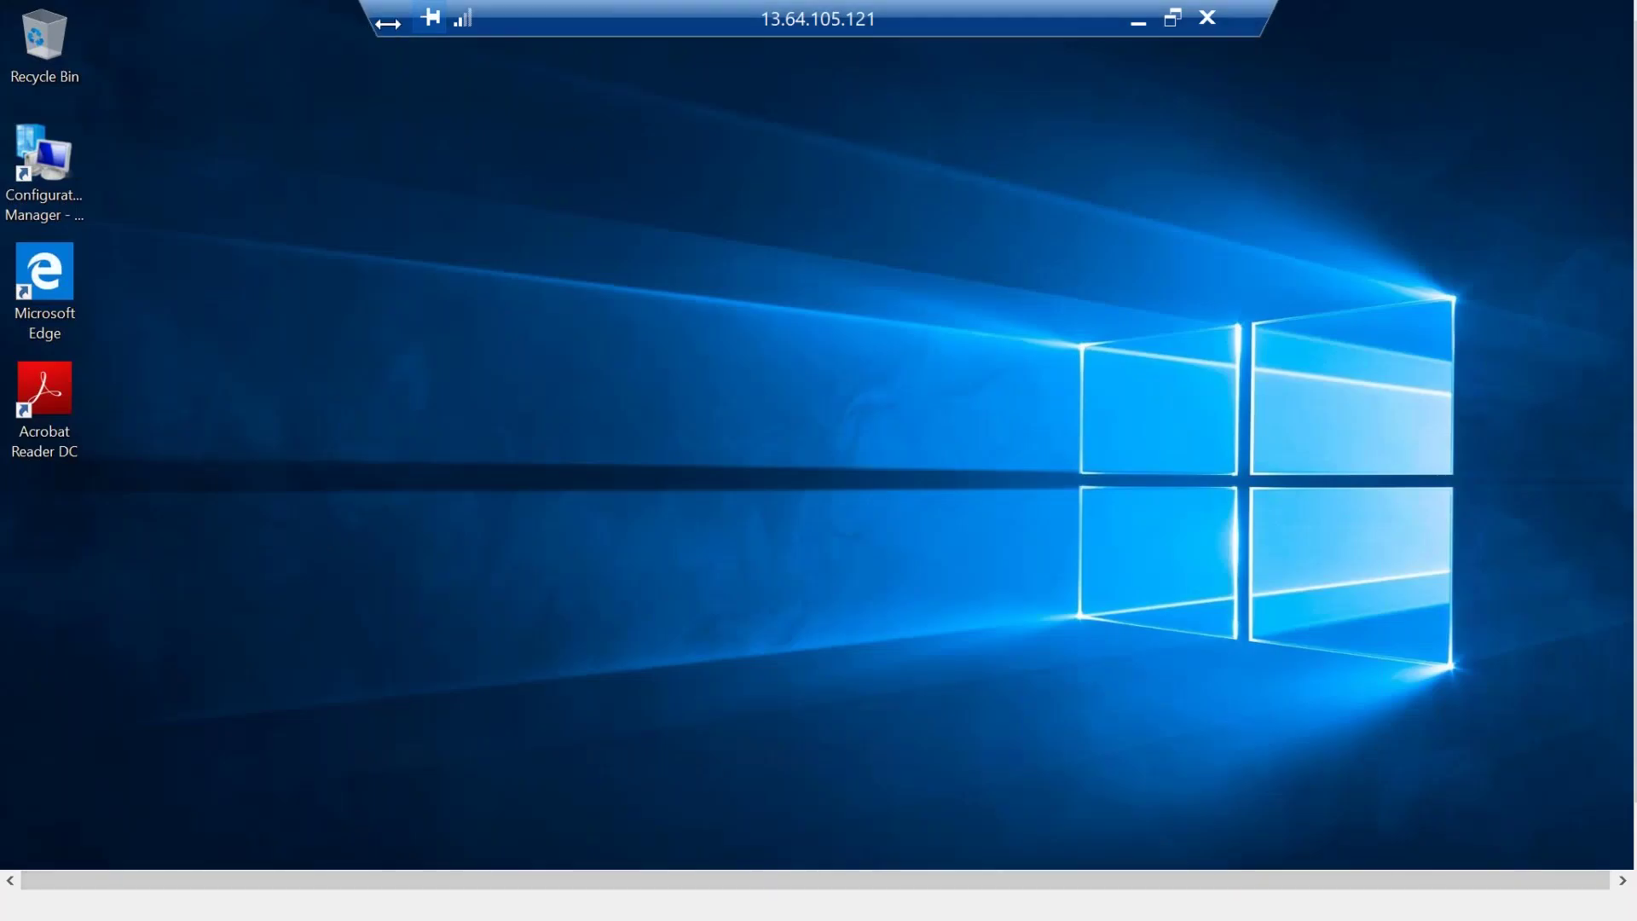
pyautogui.press('ctrl+alt+Break')
pyautogui.click(68, 131)
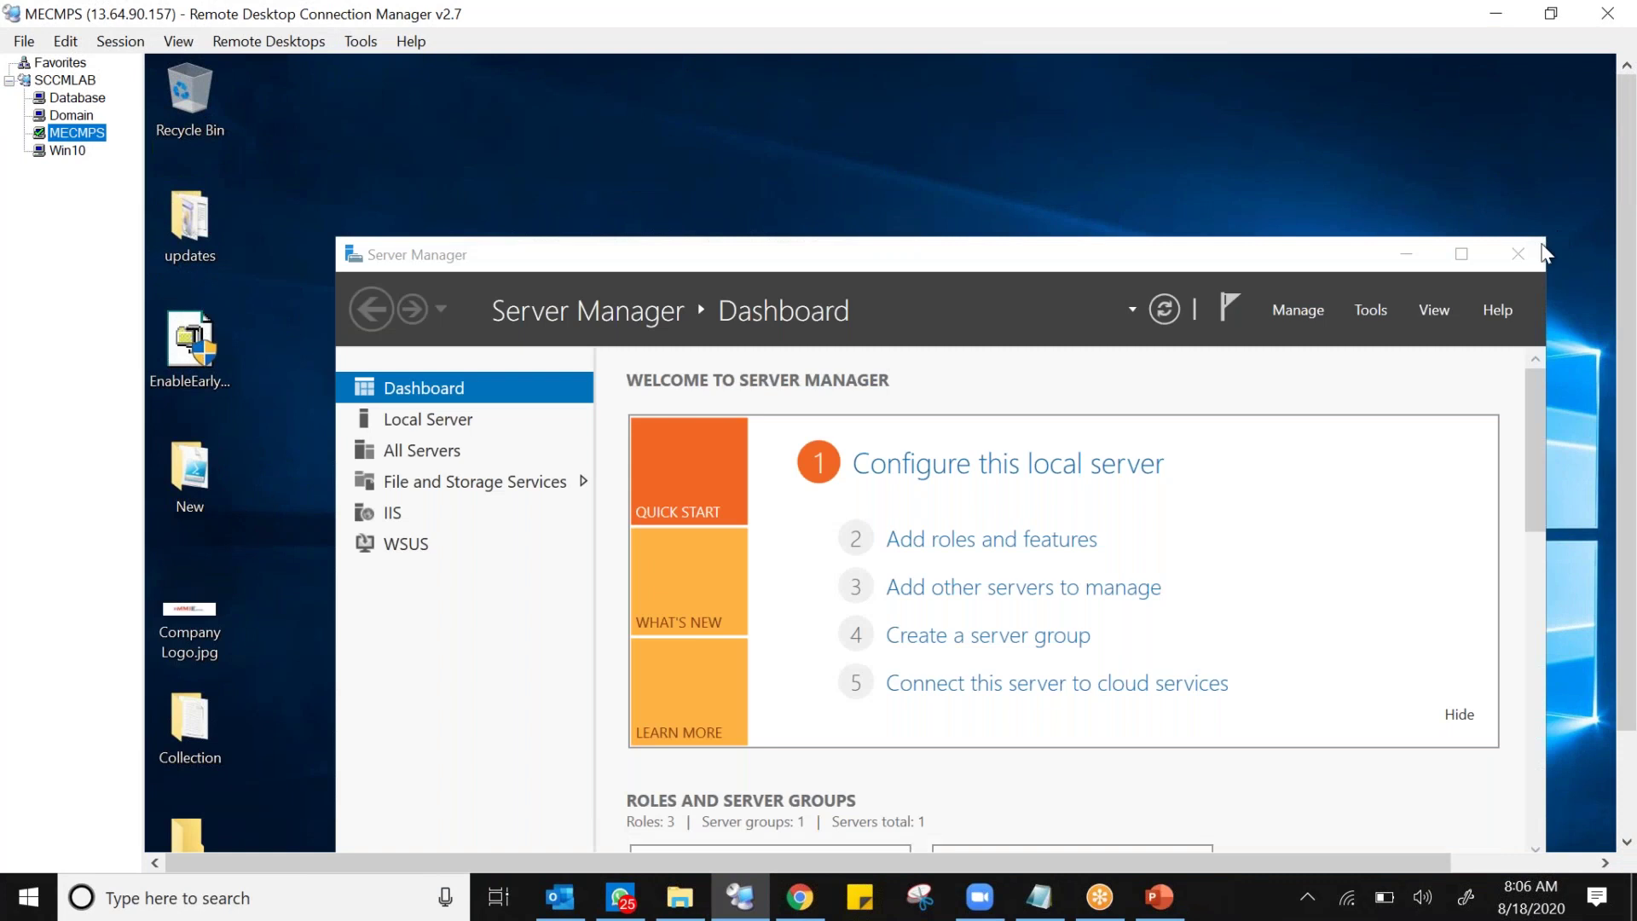
pyautogui.click(1517, 253)
# Dismiss the Shutdown Event Tracker on the Database server and close Server Manager on the Domain server.
pyautogui.click(75, 99)
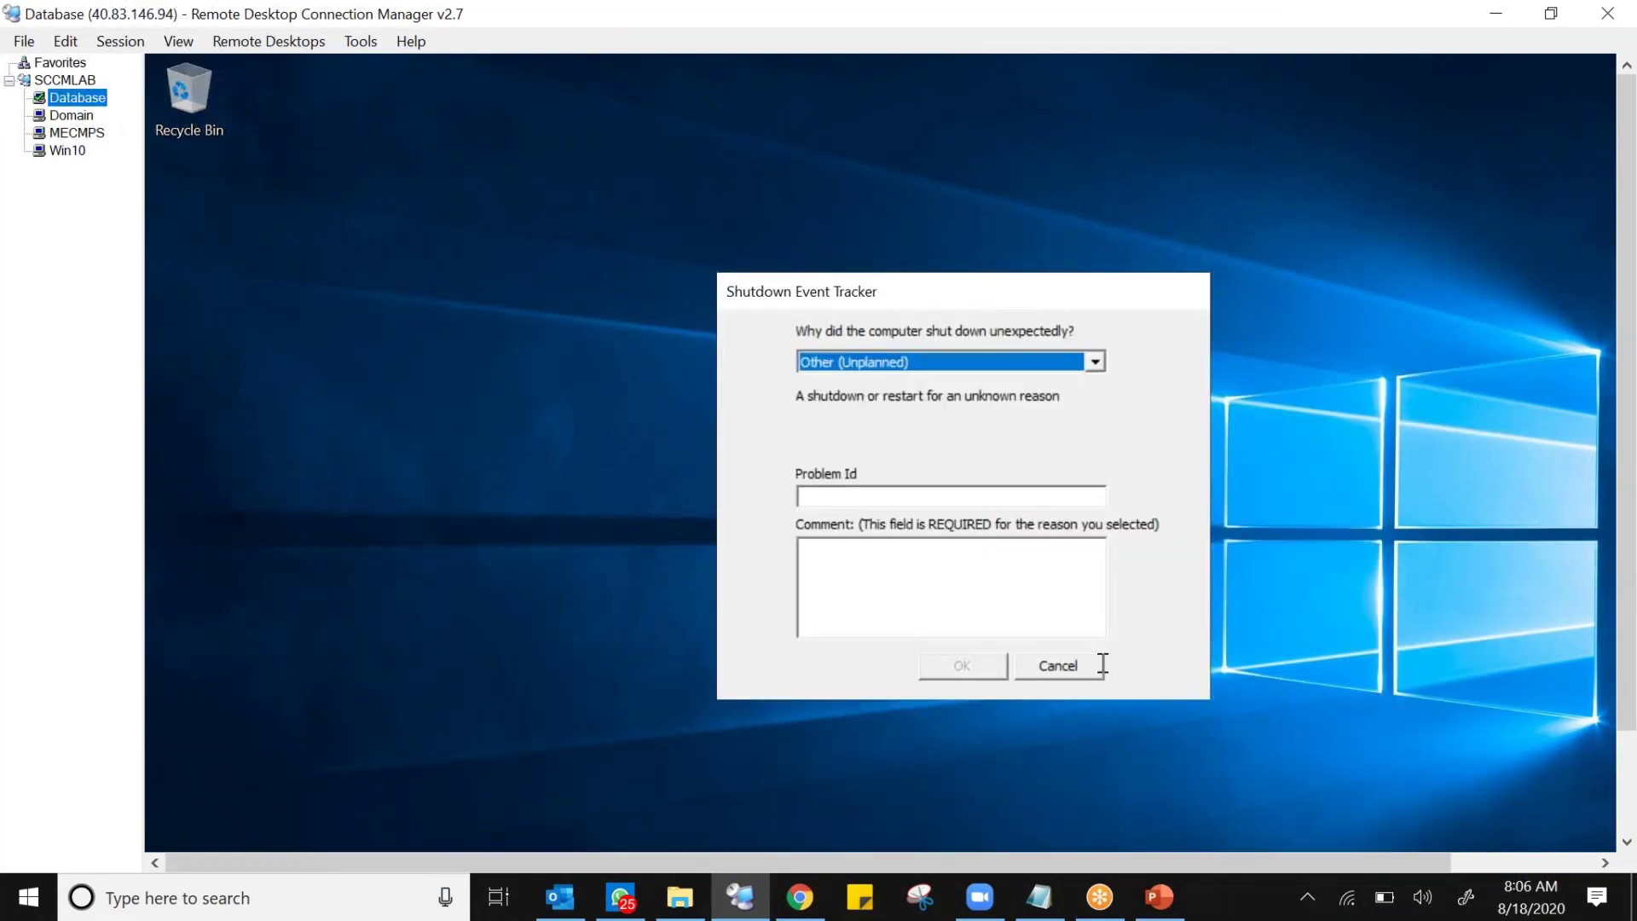
pyautogui.click(1058, 666)
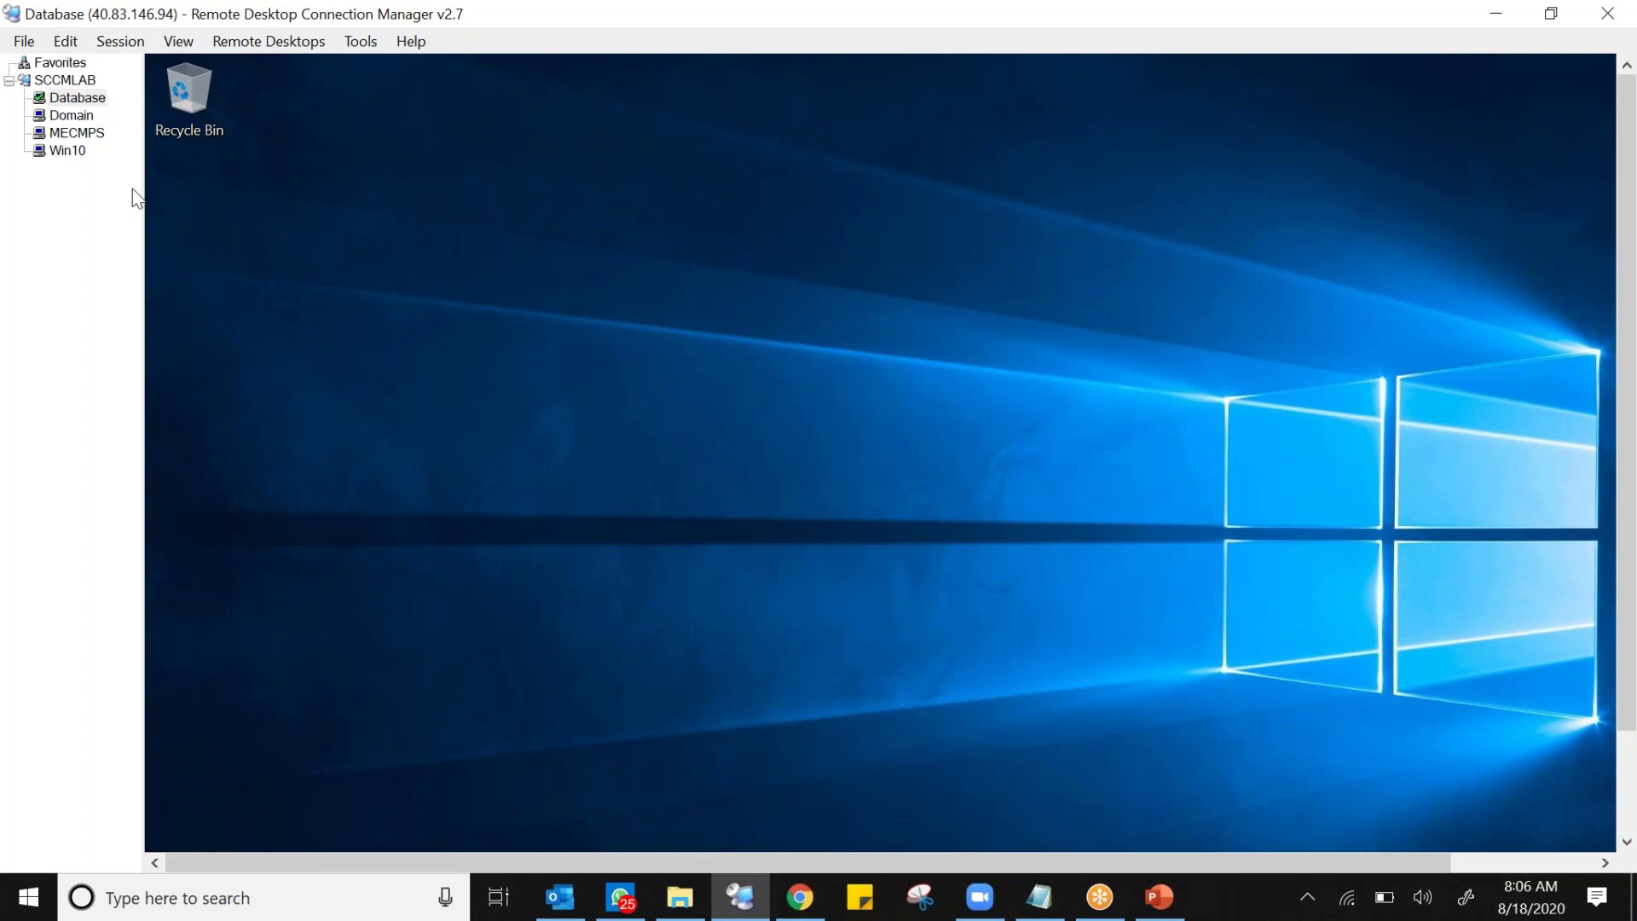
pyautogui.click(75, 99)
pyautogui.click(71, 117)
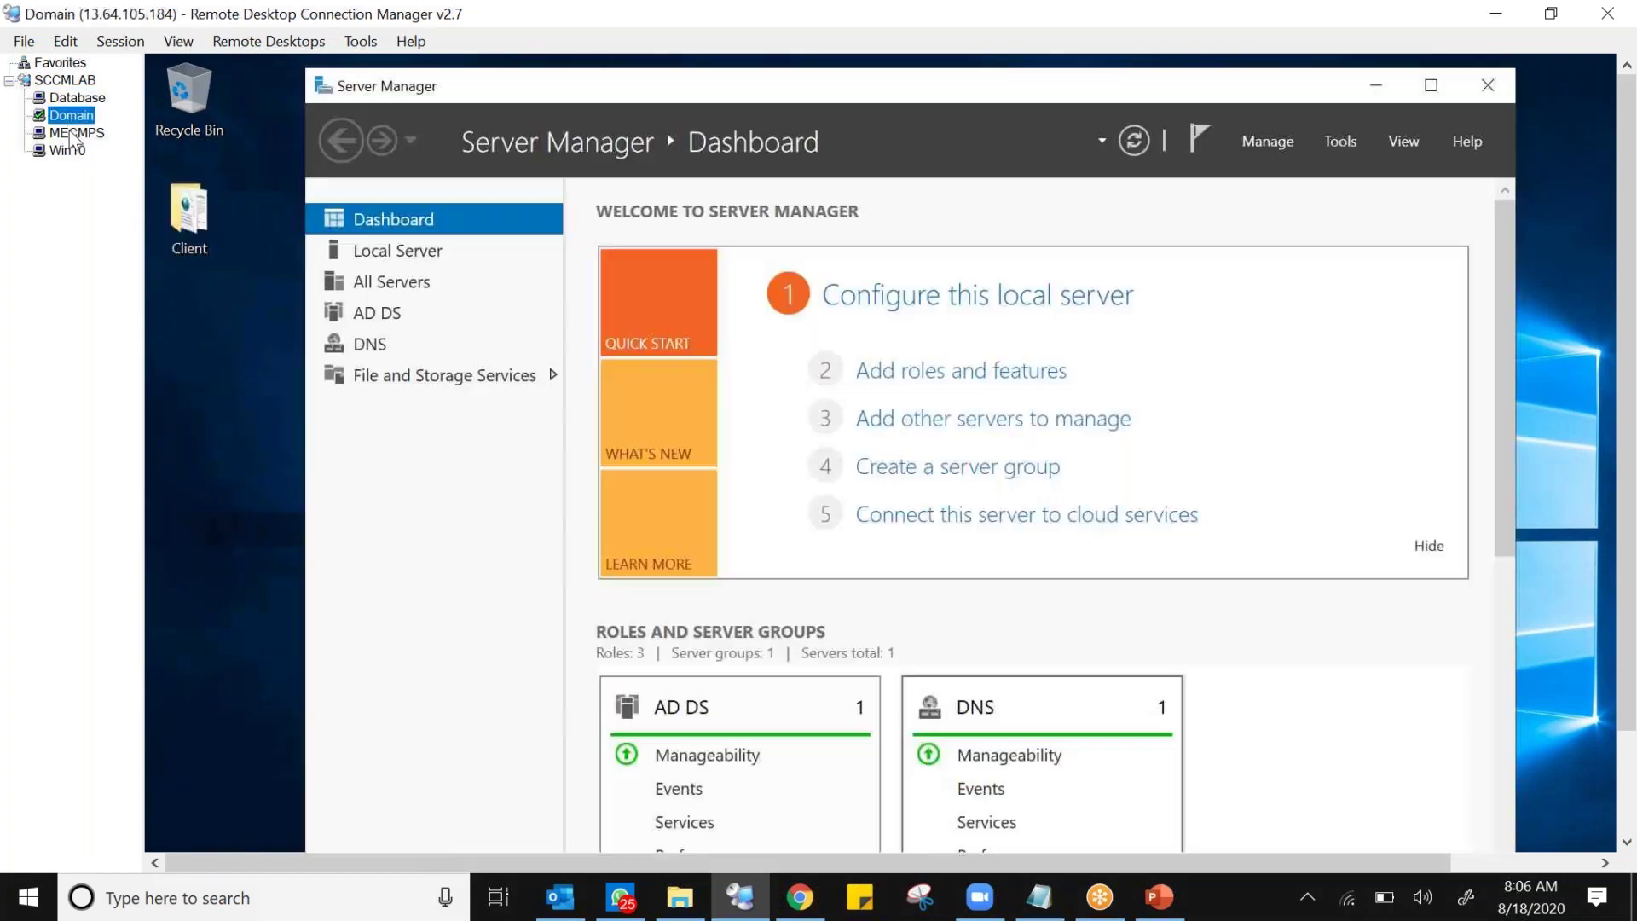
pyautogui.click(1485, 88)
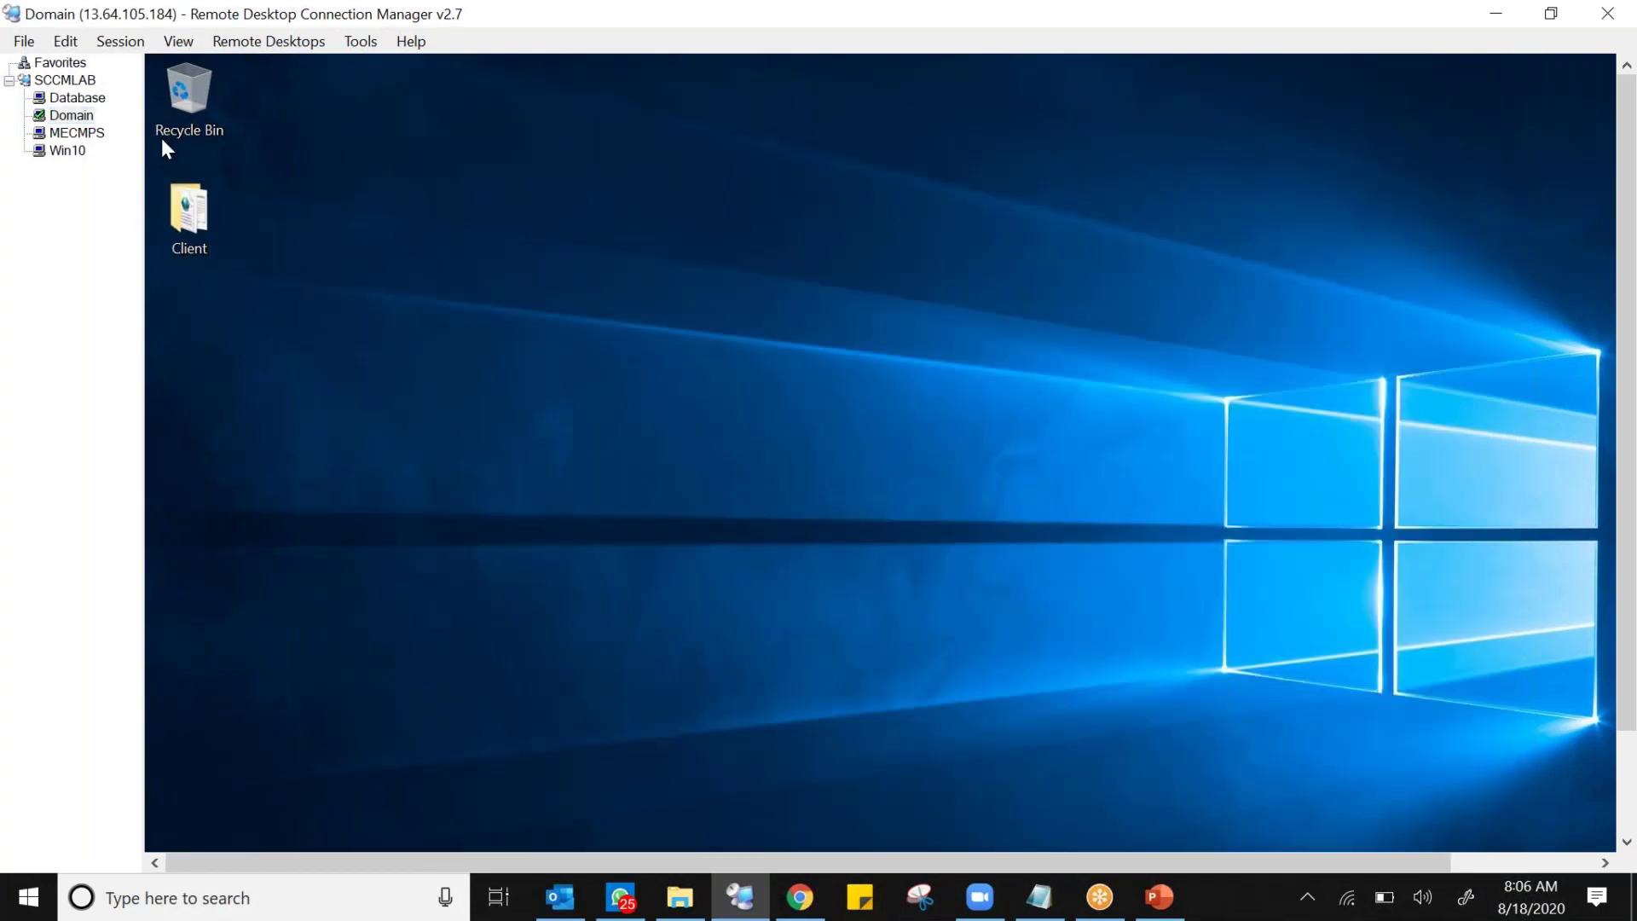
# Return to the MECMPS server session and launch the Configuration Manager console there.
pyautogui.click(85, 134)
pyautogui.click(73, 152)
pyautogui.click(75, 134)
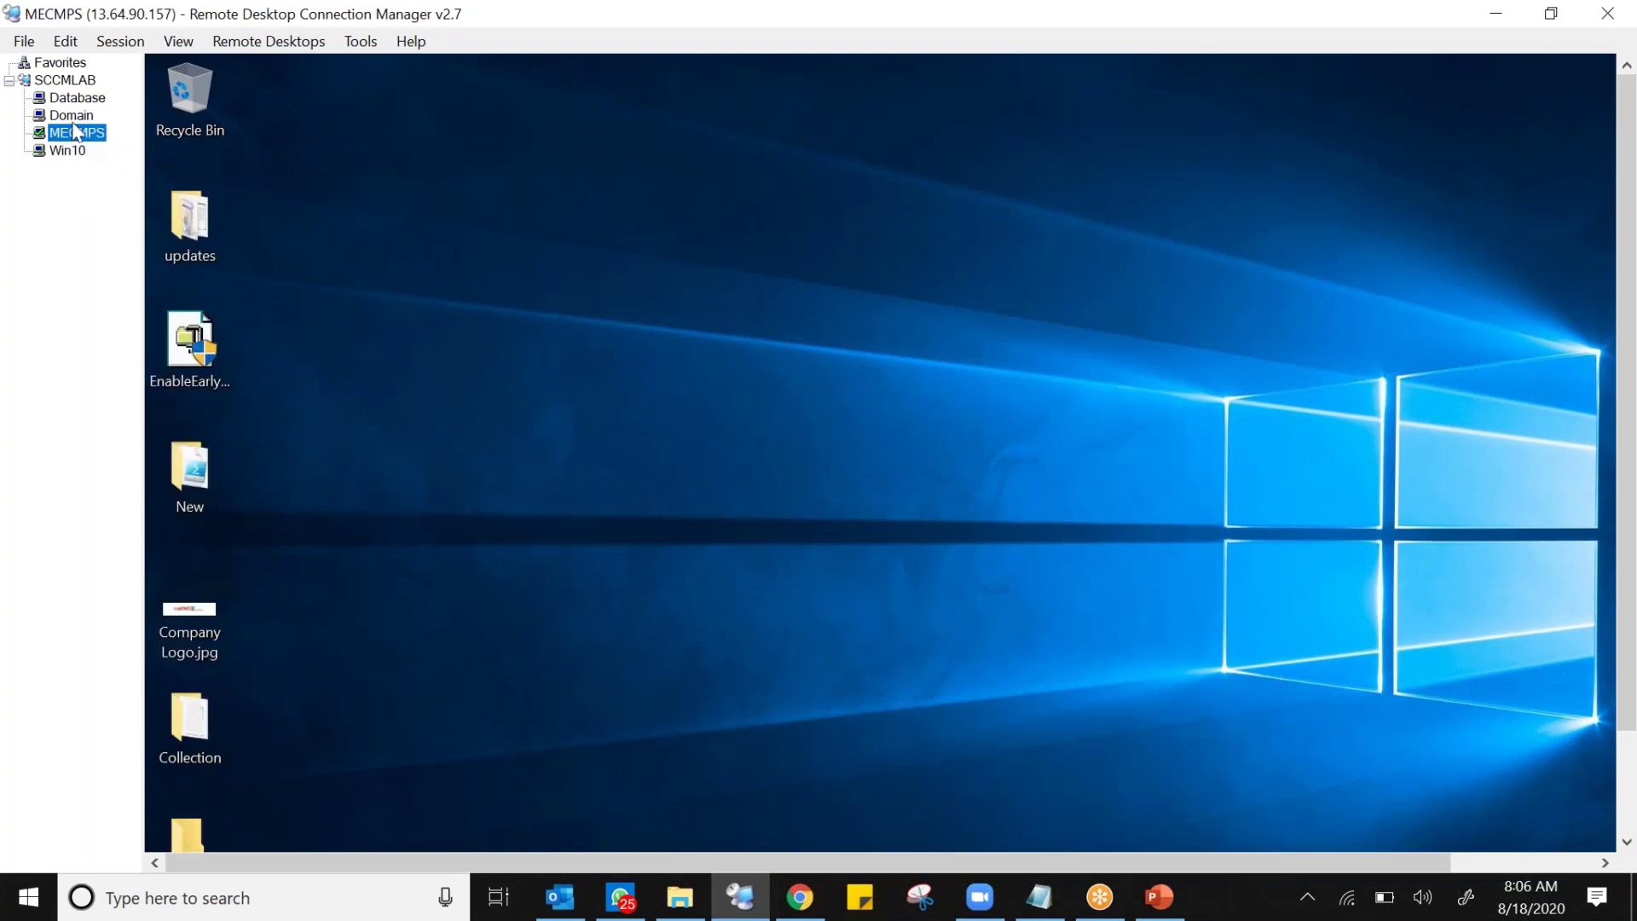
pyautogui.scroll(-2, 1630, 412)
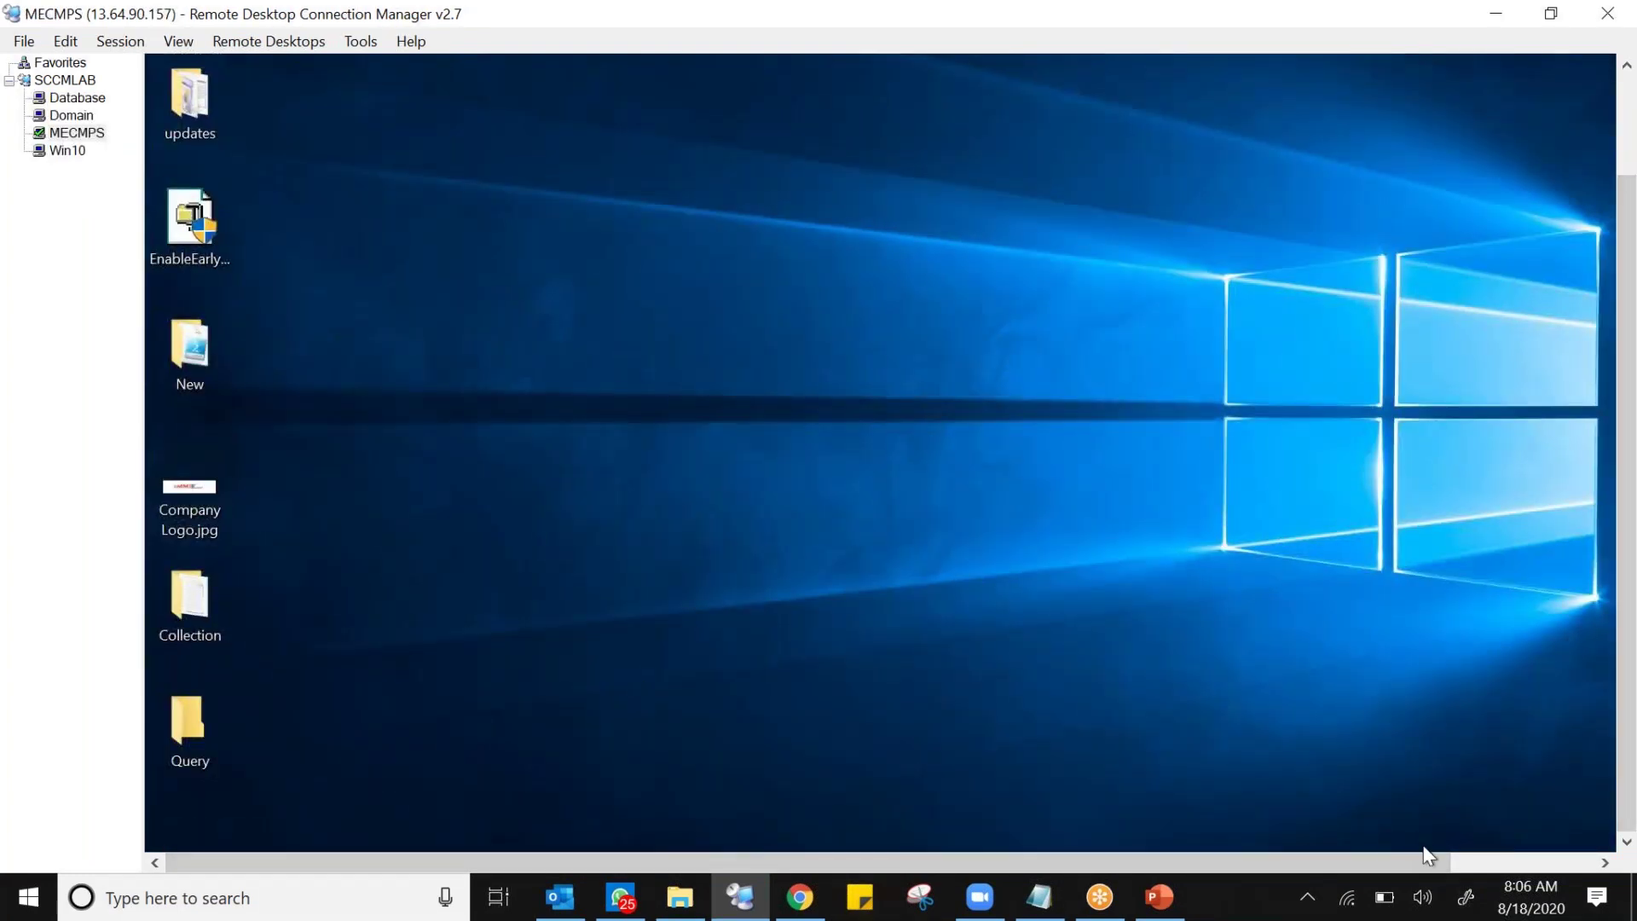
pyautogui.click(1591, 861)
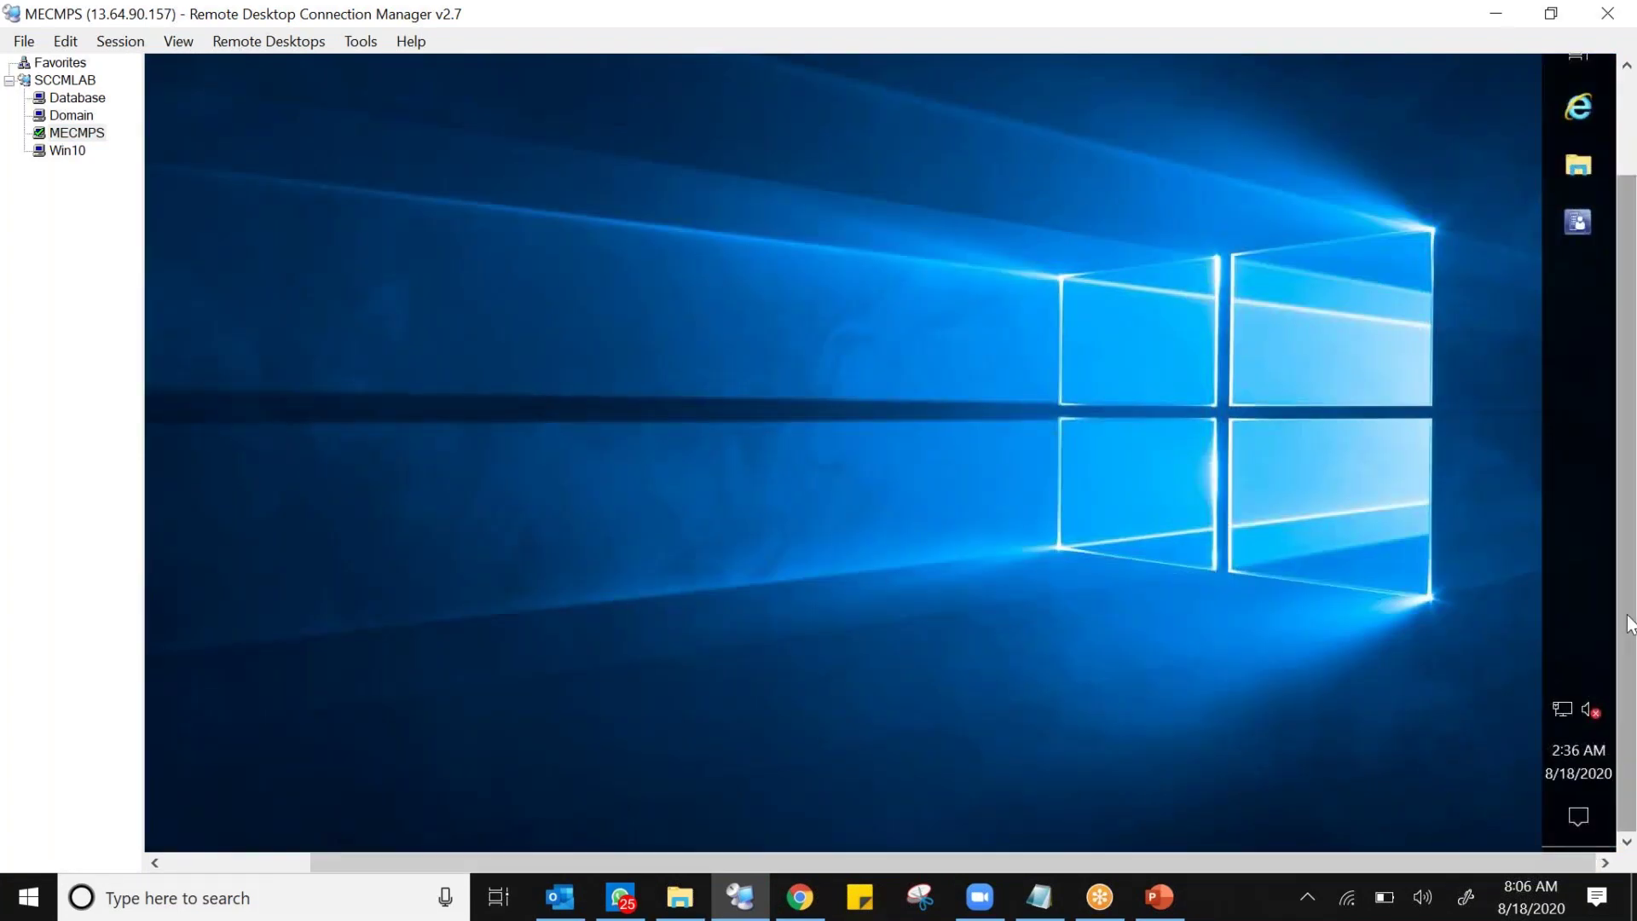
pyautogui.scroll(2, 1634, 529)
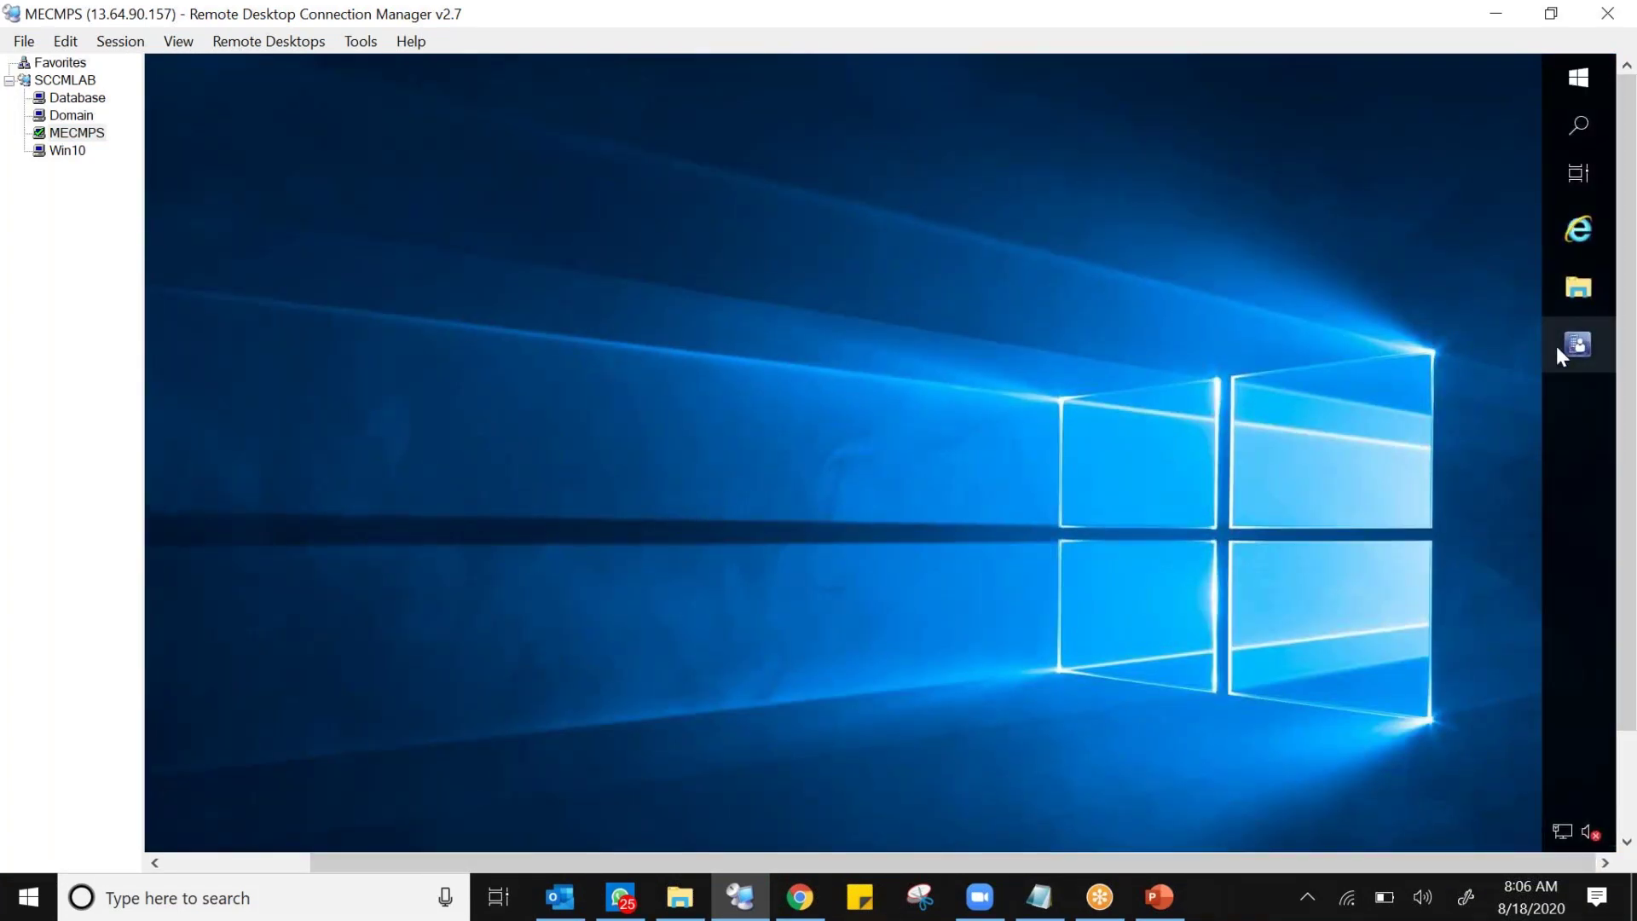
# Switch to the Azure portal and examine the location, source and subscription of the Database virtual machine.
pyautogui.click(800, 897)
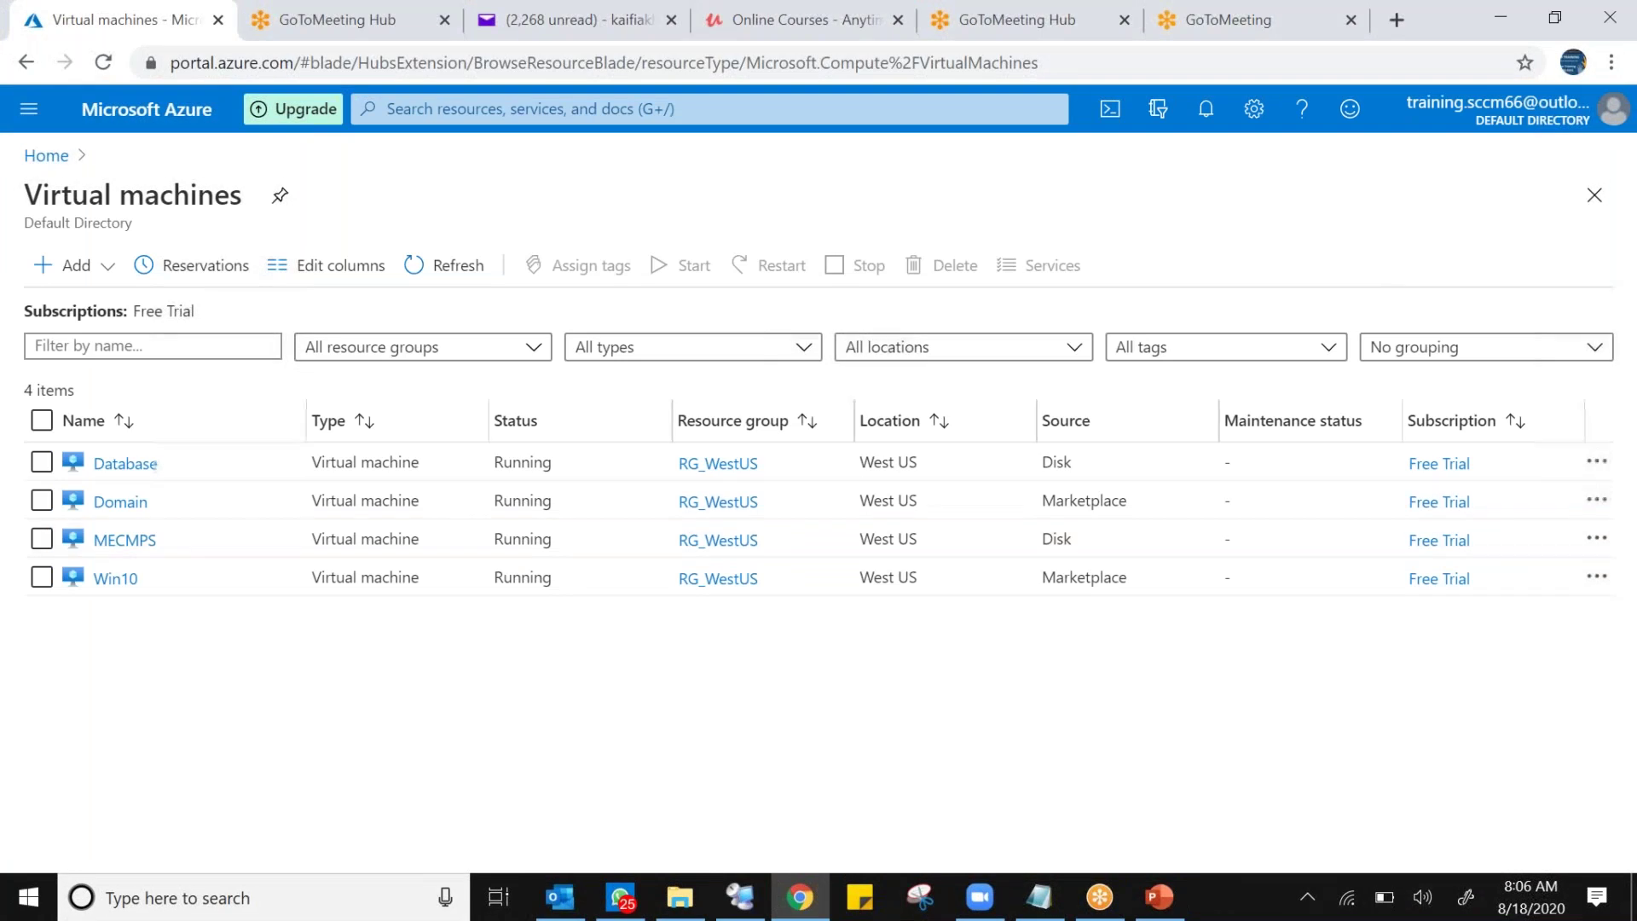
pyautogui.click(869, 461)
pyautogui.moveTo(870, 462); pyautogui.dragTo(1471, 464)
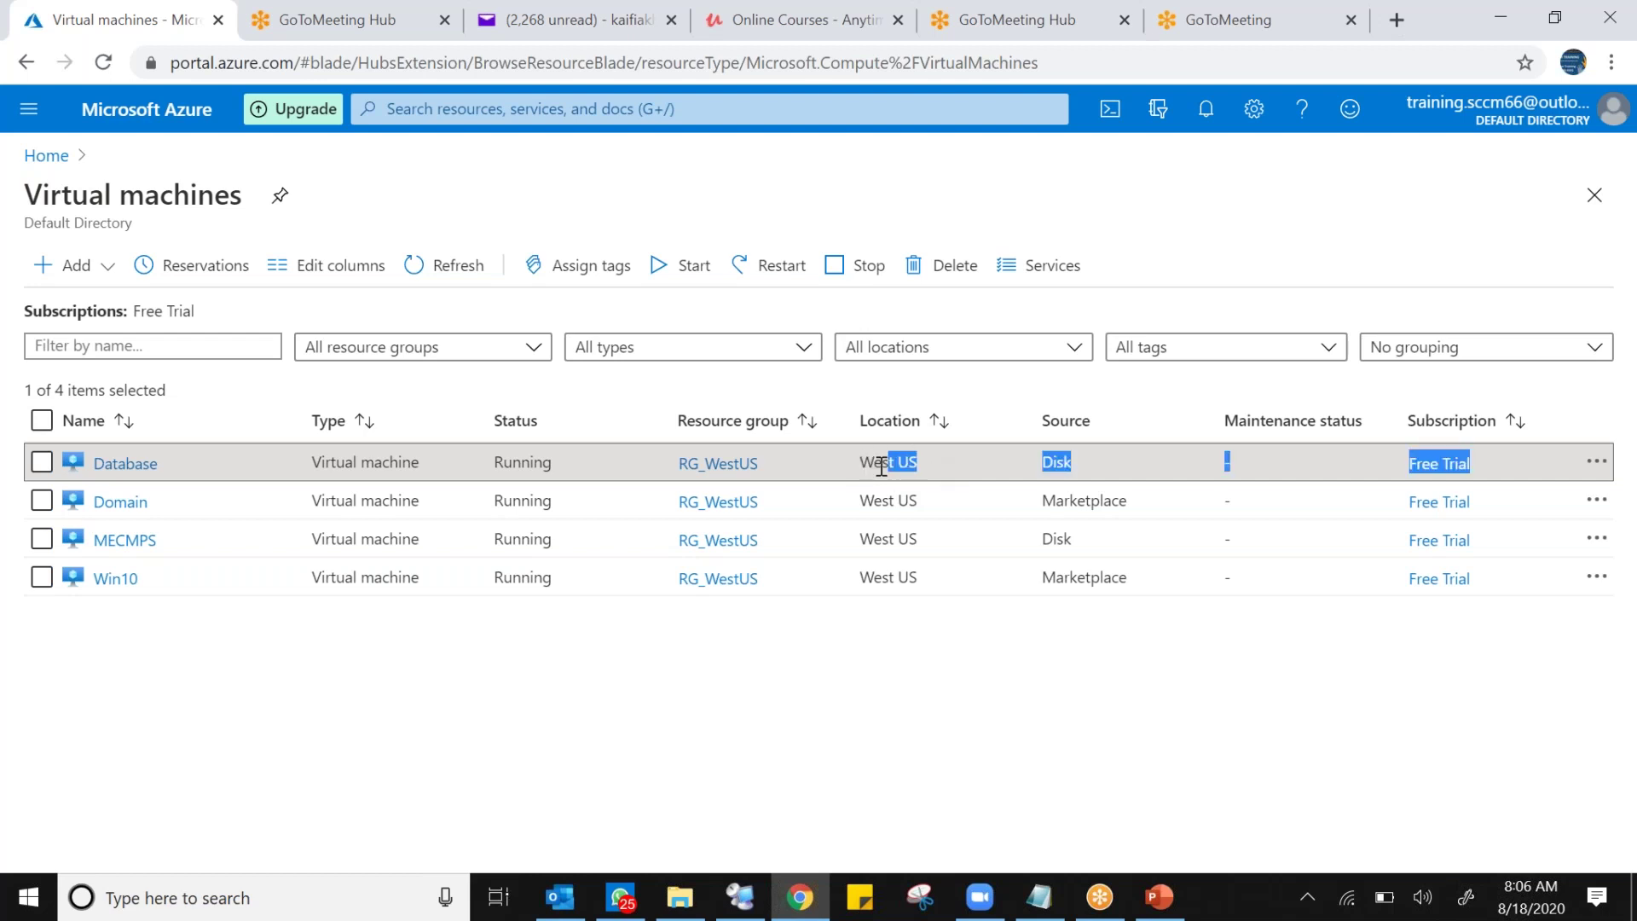
pyautogui.moveTo(873, 467); pyautogui.dragTo(863, 467)
# Switch to Remote Desktop Connection Manager and view the Database, Domain and MECMPS sessions in turn.
pyautogui.click(742, 895)
pyautogui.click(77, 97)
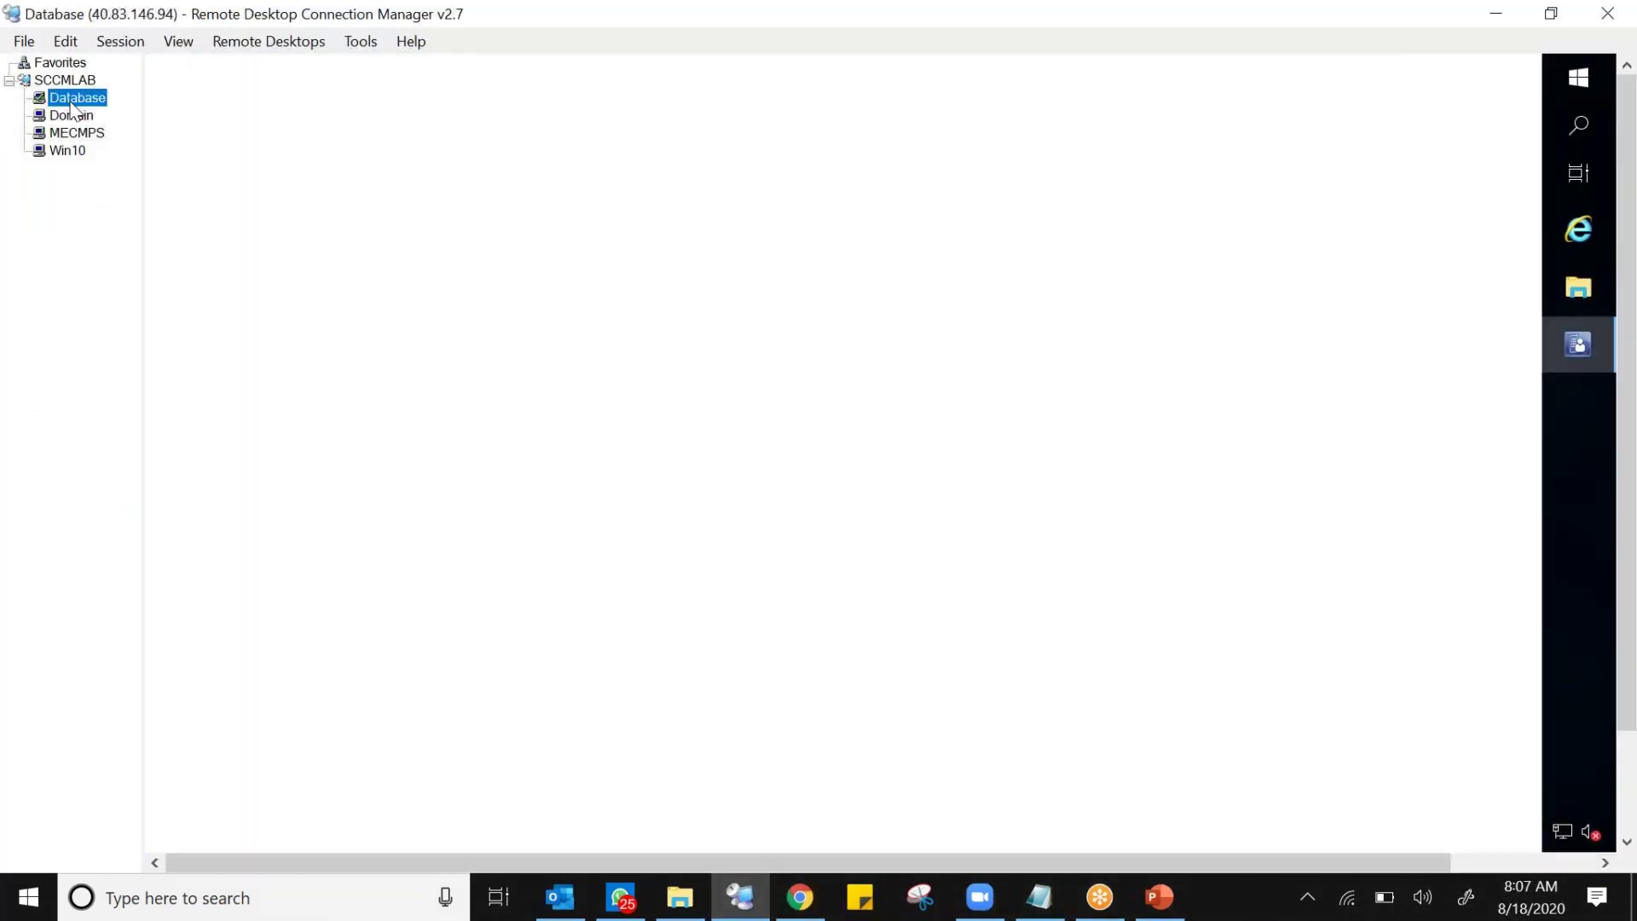
pyautogui.click(73, 115)
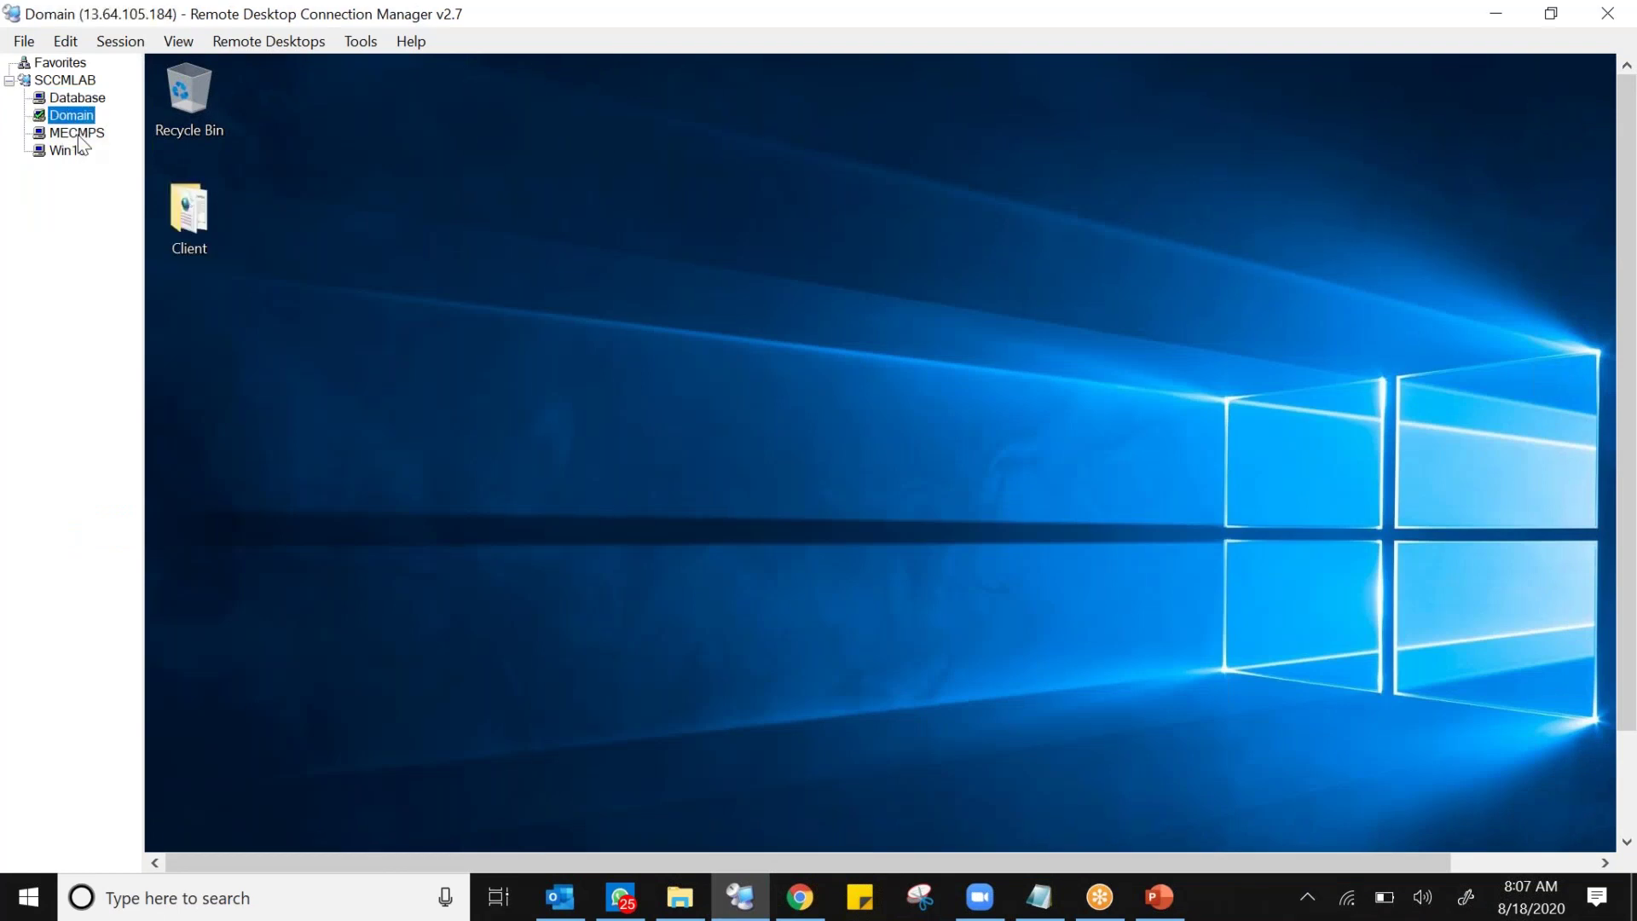
pyautogui.click(78, 134)
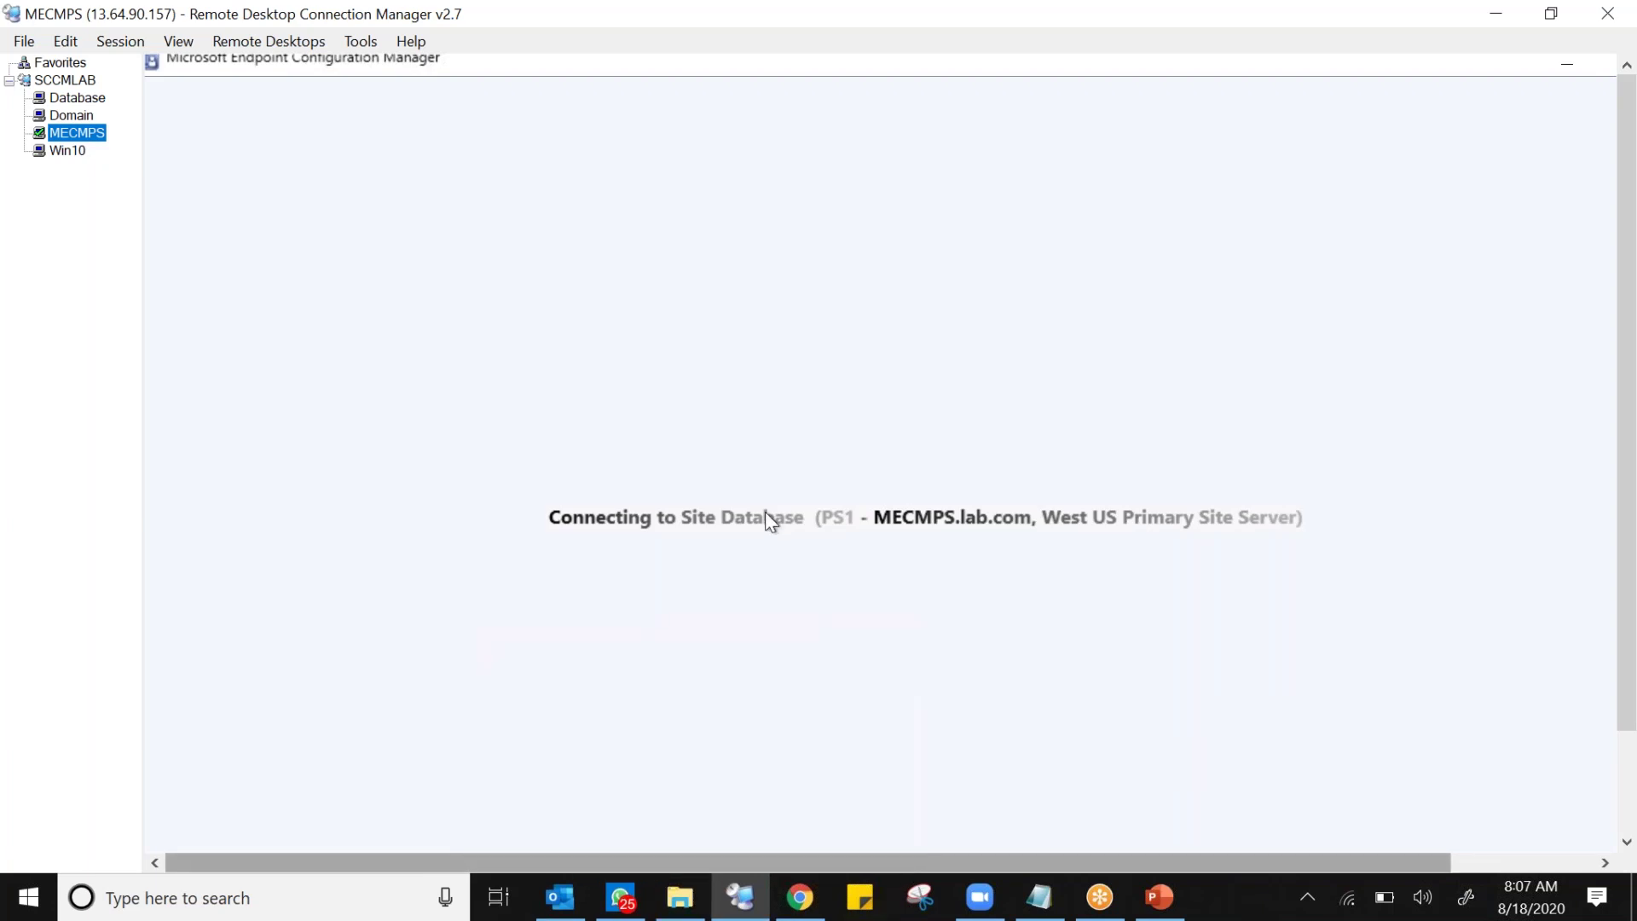
# Switch to File Explorer and open SCCM Course Content.docx in Word from the personal documents folder.
pyautogui.click(685, 903)
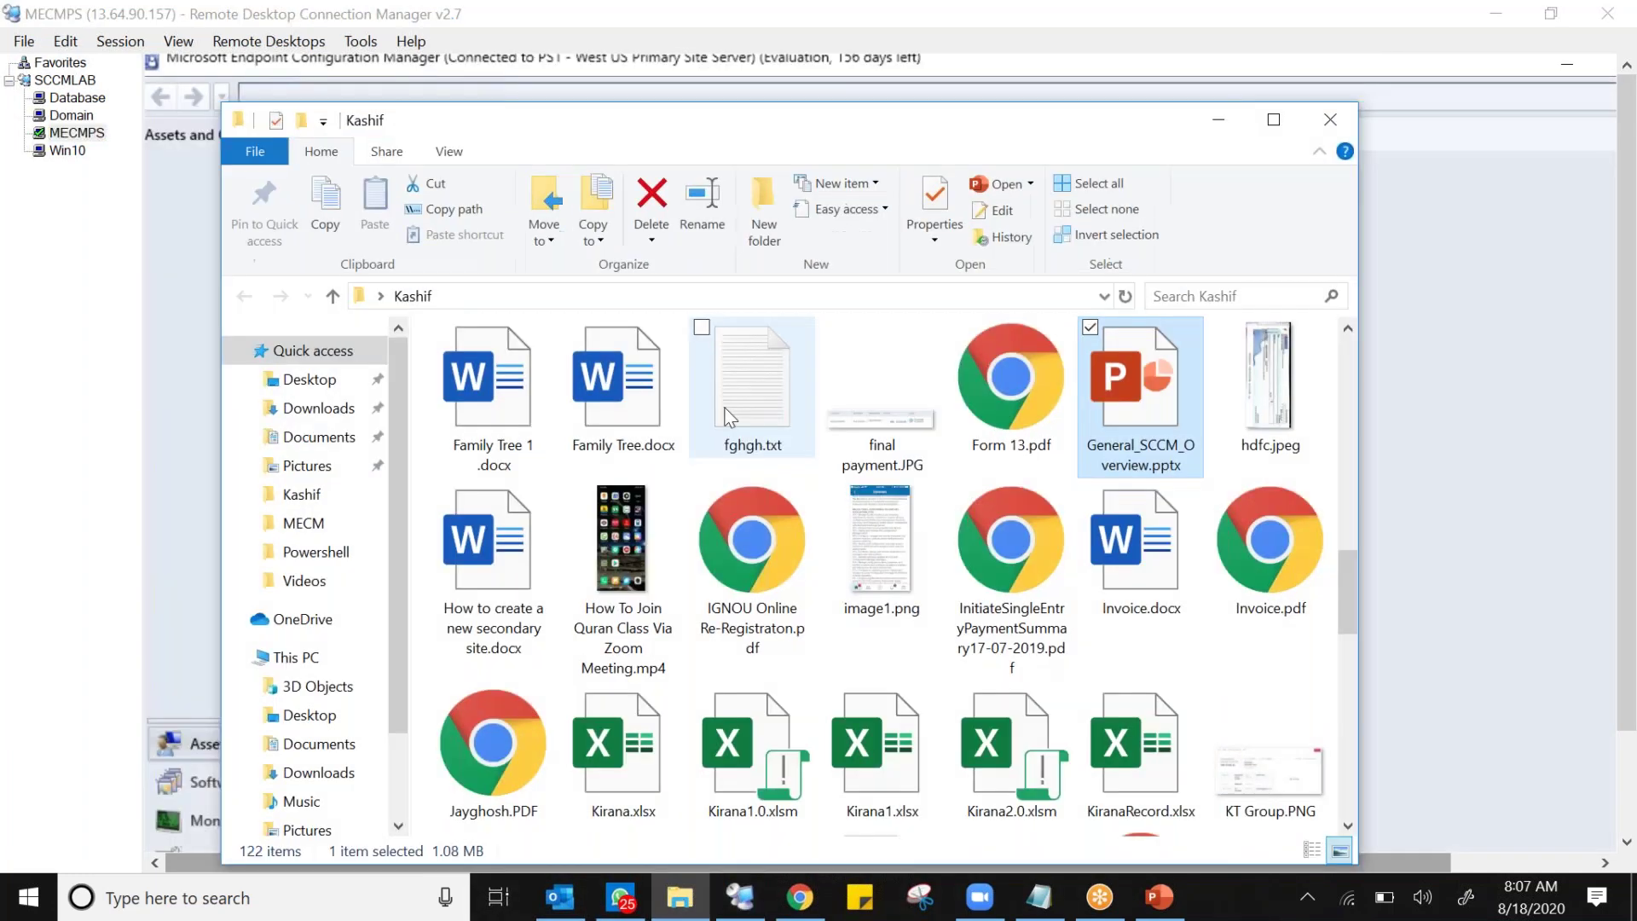
pyautogui.click(729, 417)
pyautogui.write('sc')
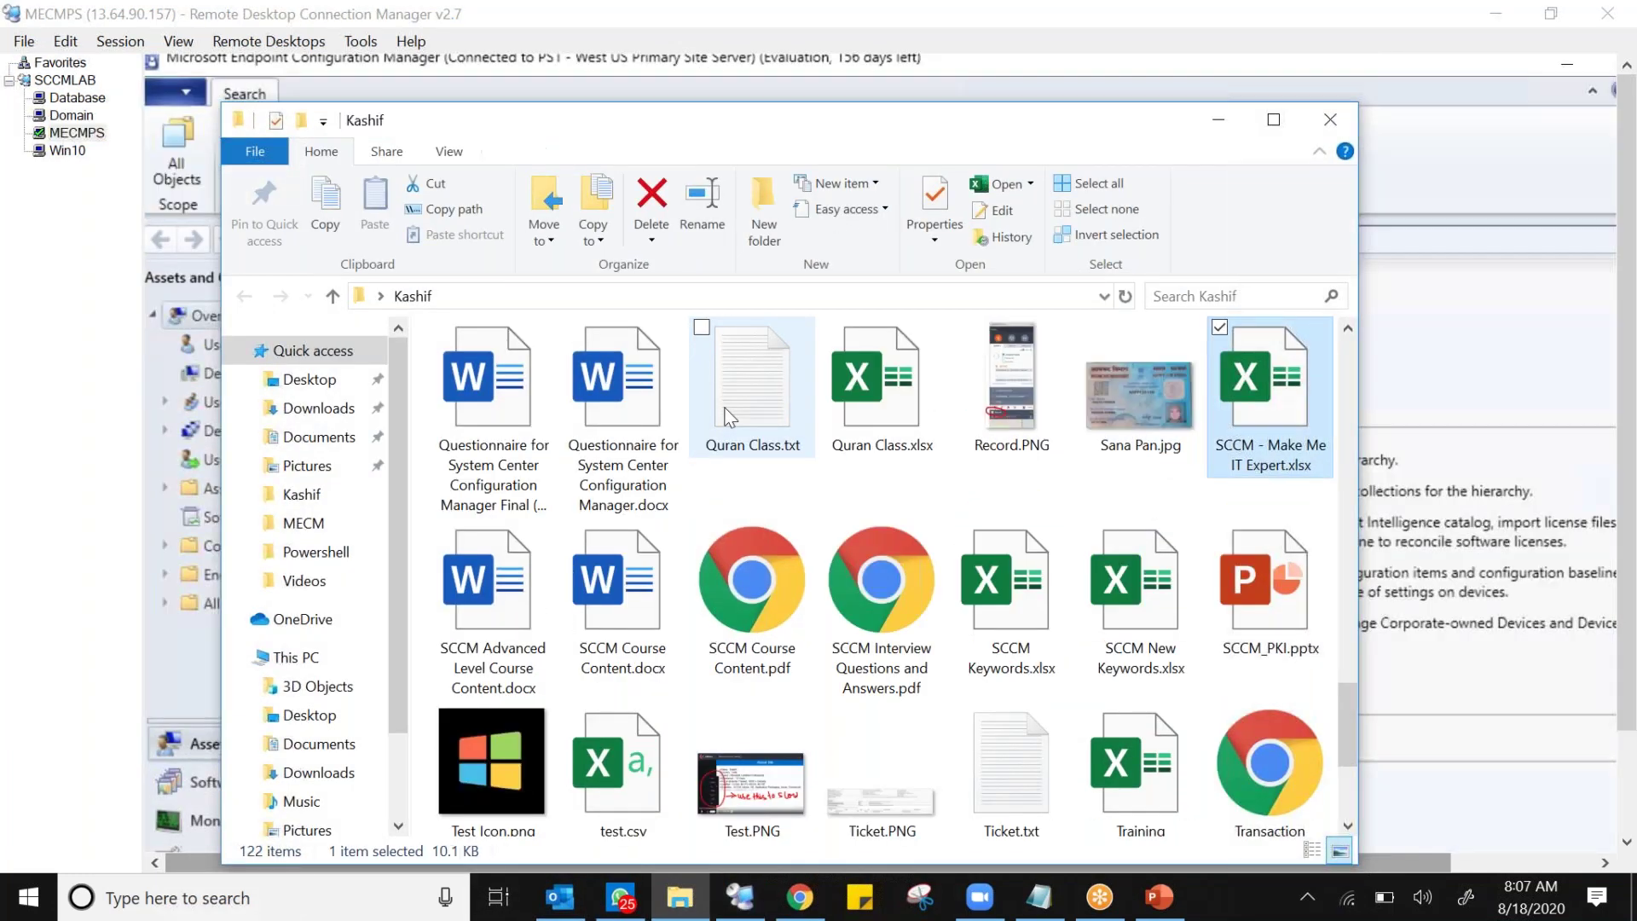
pyautogui.click(641, 622)
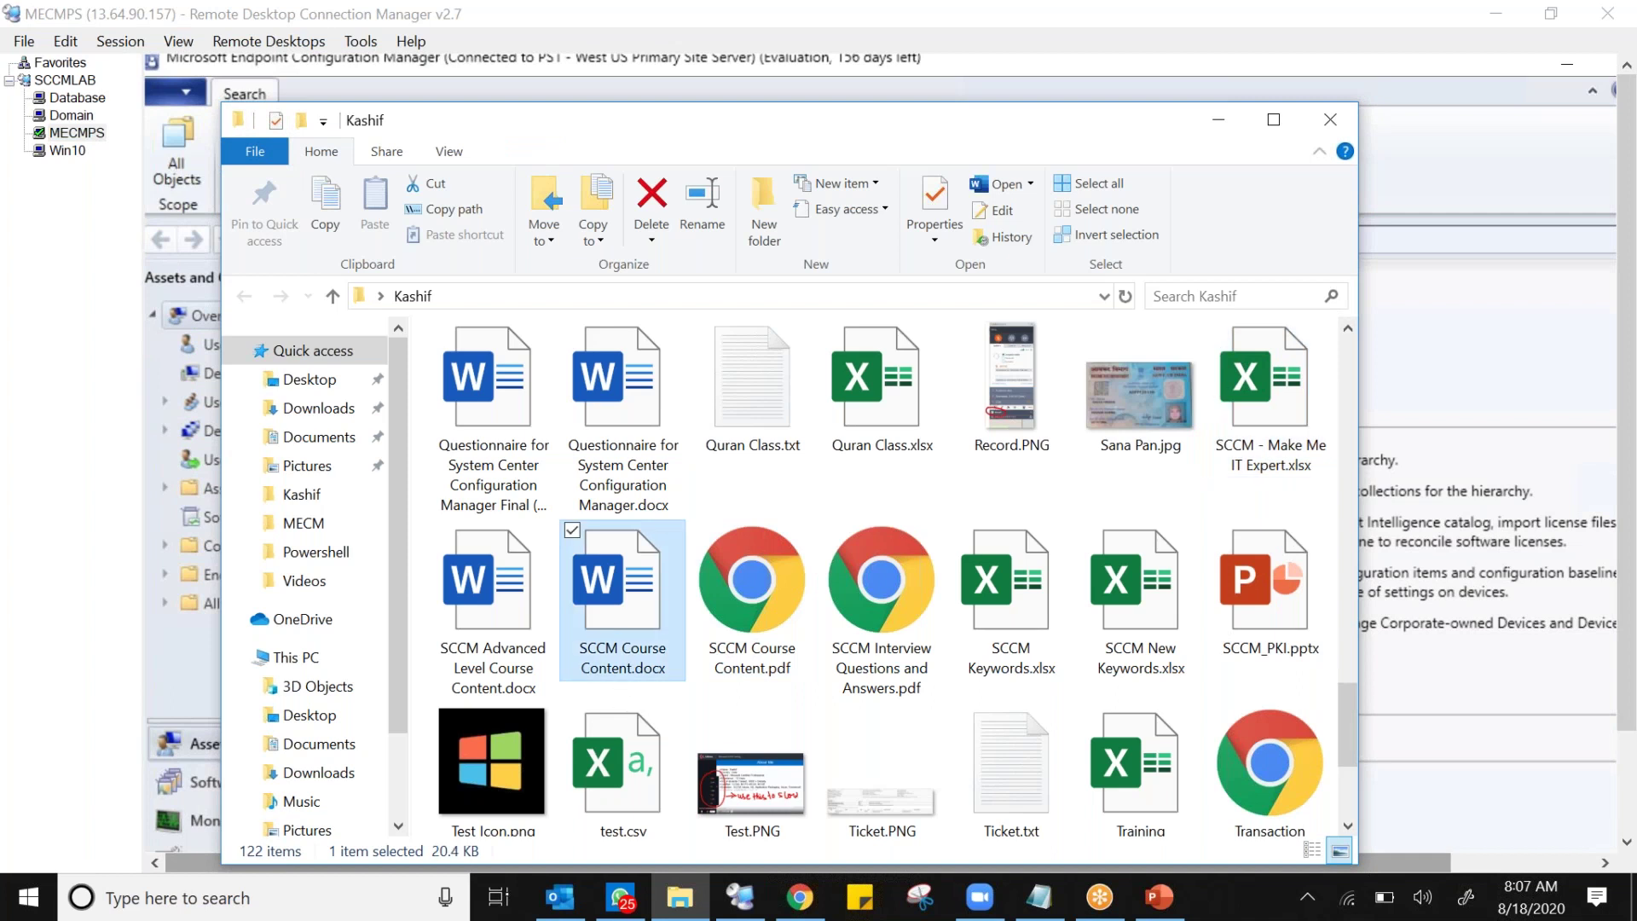
pyautogui.doubleClick(667, 569)
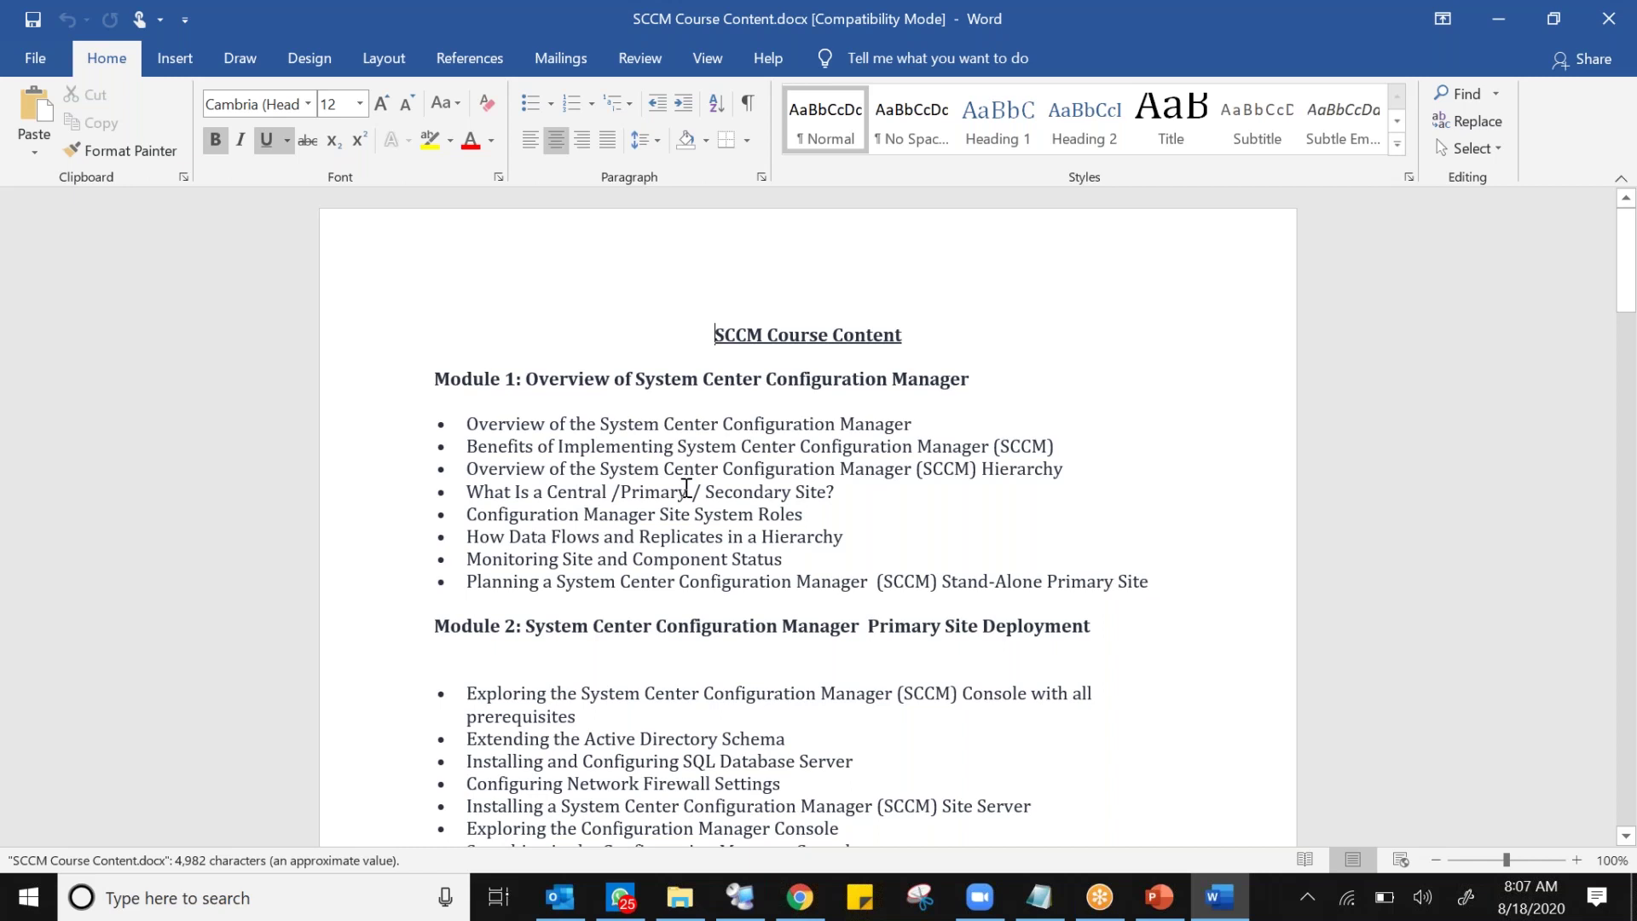
# Review the topics of Modules 1 to 4 in the course outline, marking each module's bullet points while reading.
pyautogui.click(526, 378)
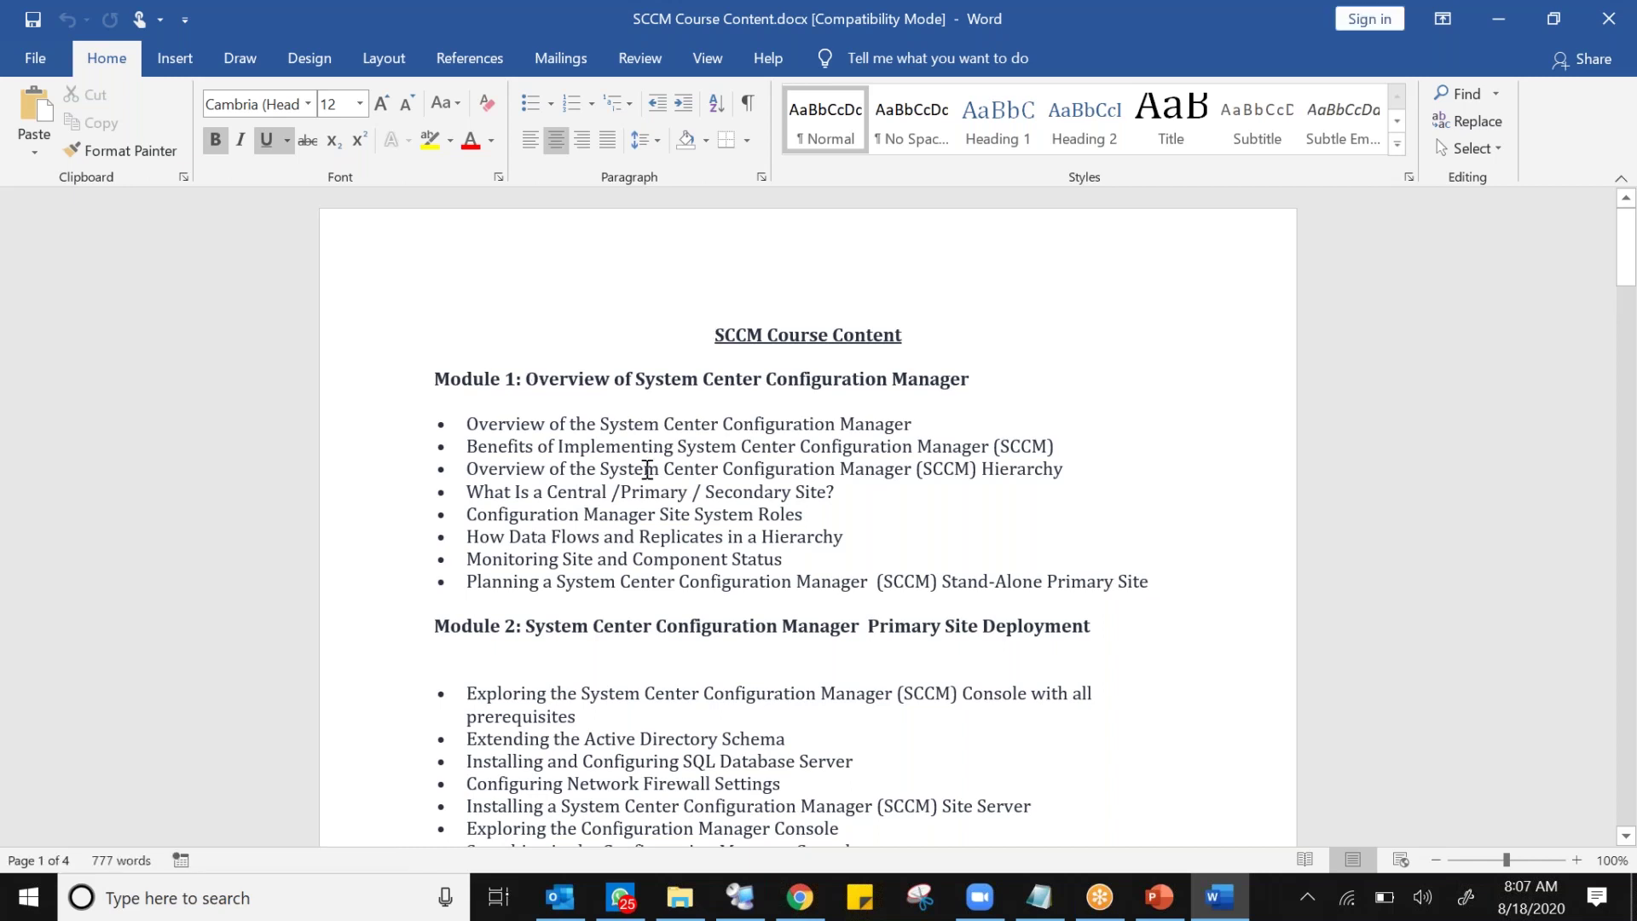
pyautogui.keyDown('shift'); pyautogui.click(660, 468); pyautogui.keyUp('shift')
pyautogui.tripleClick(686, 493)
pyautogui.scroll(-3, 641, 326)
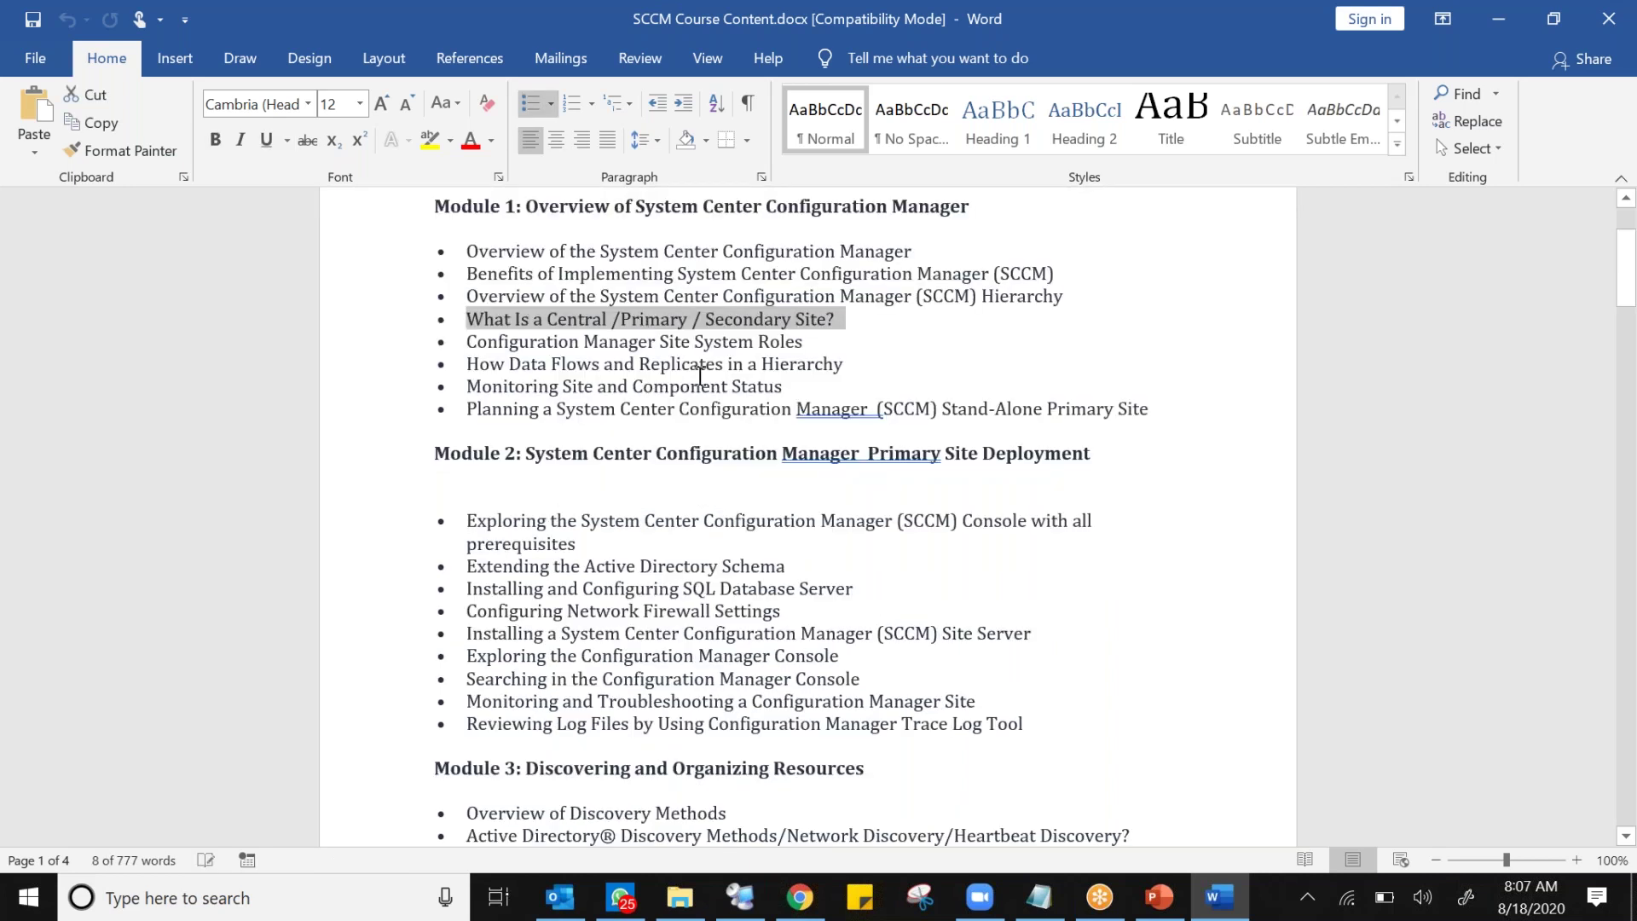
pyautogui.moveTo(793, 408); pyautogui.dragTo(559, 273)
pyautogui.scroll(-2, 595, 303)
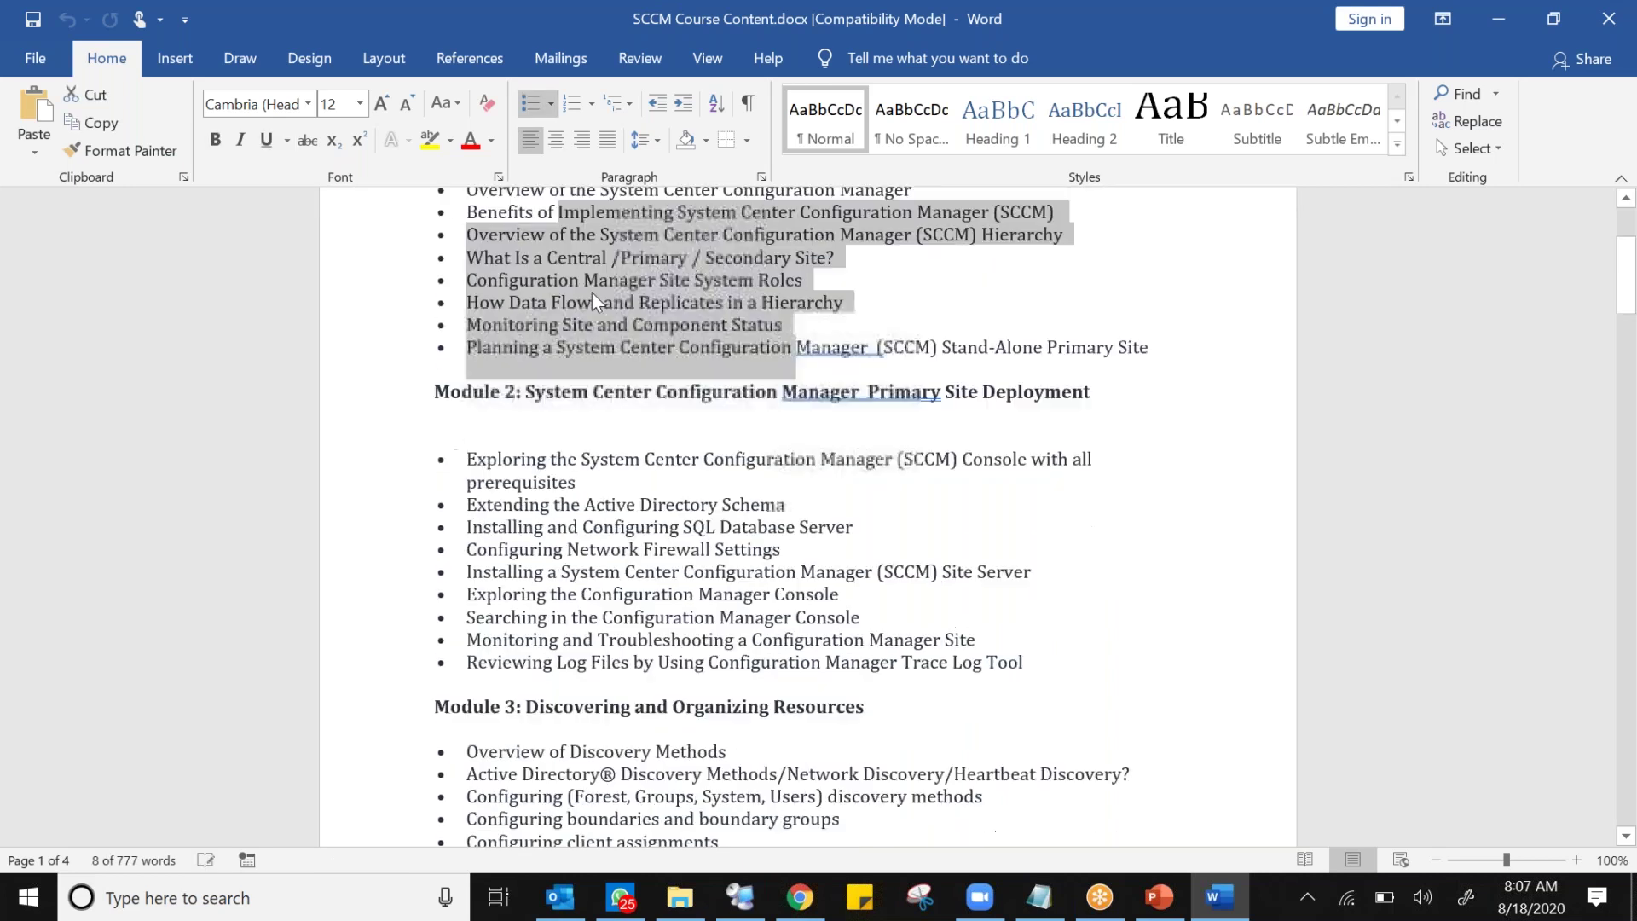
pyautogui.moveTo(467, 402); pyautogui.dragTo(941, 585)
pyautogui.scroll(-5, 585, 436)
pyautogui.moveTo(467, 410); pyautogui.dragTo(891, 523)
pyautogui.scroll(-3, 837, 526)
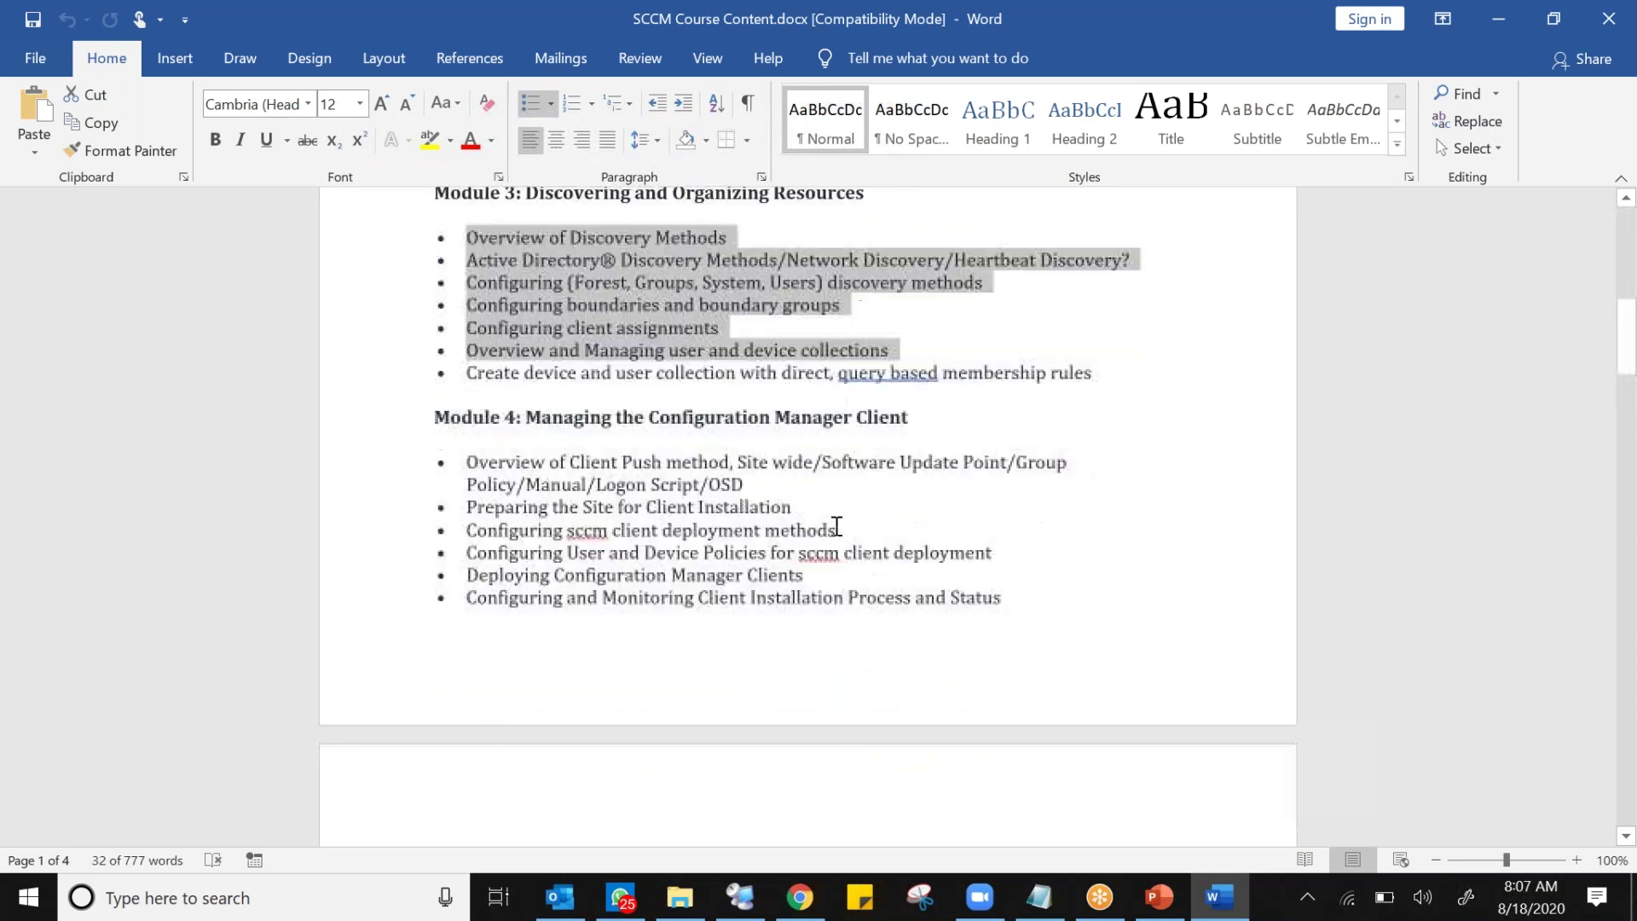
pyautogui.moveTo(554, 464); pyautogui.dragTo(874, 587)
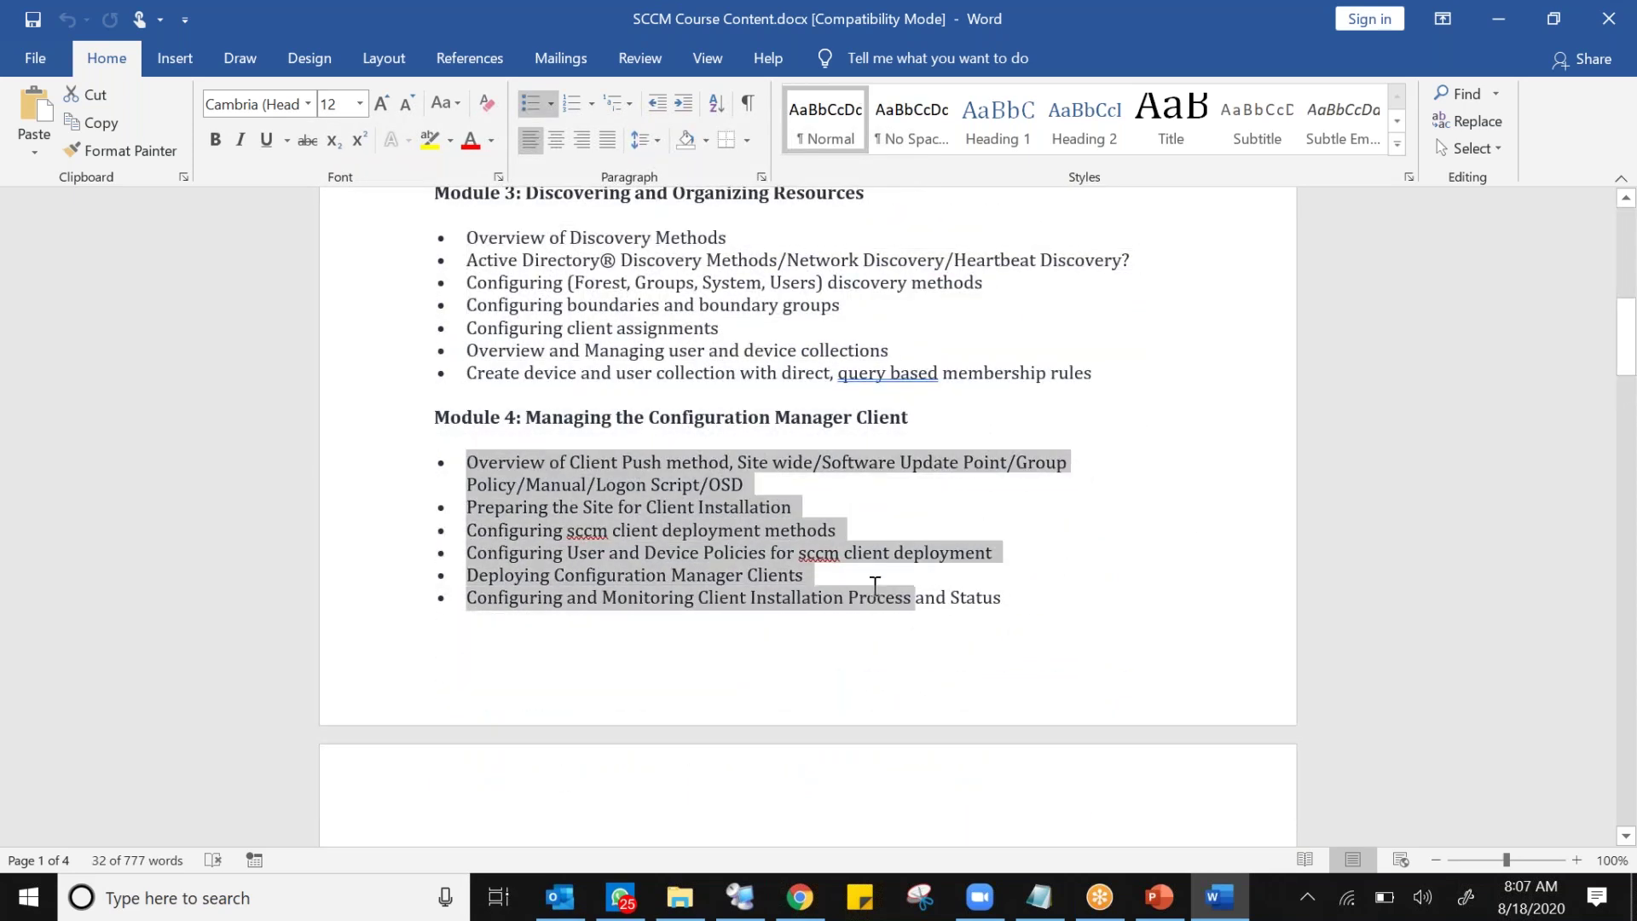
# Review Modules 5 to 8 on inventory, reporting, software deployment and software updates, marking each module's topics.
pyautogui.scroll(-6, 708, 491)
pyautogui.scroll(-2, 576, 520)
pyautogui.moveTo(467, 361); pyautogui.dragTo(889, 469)
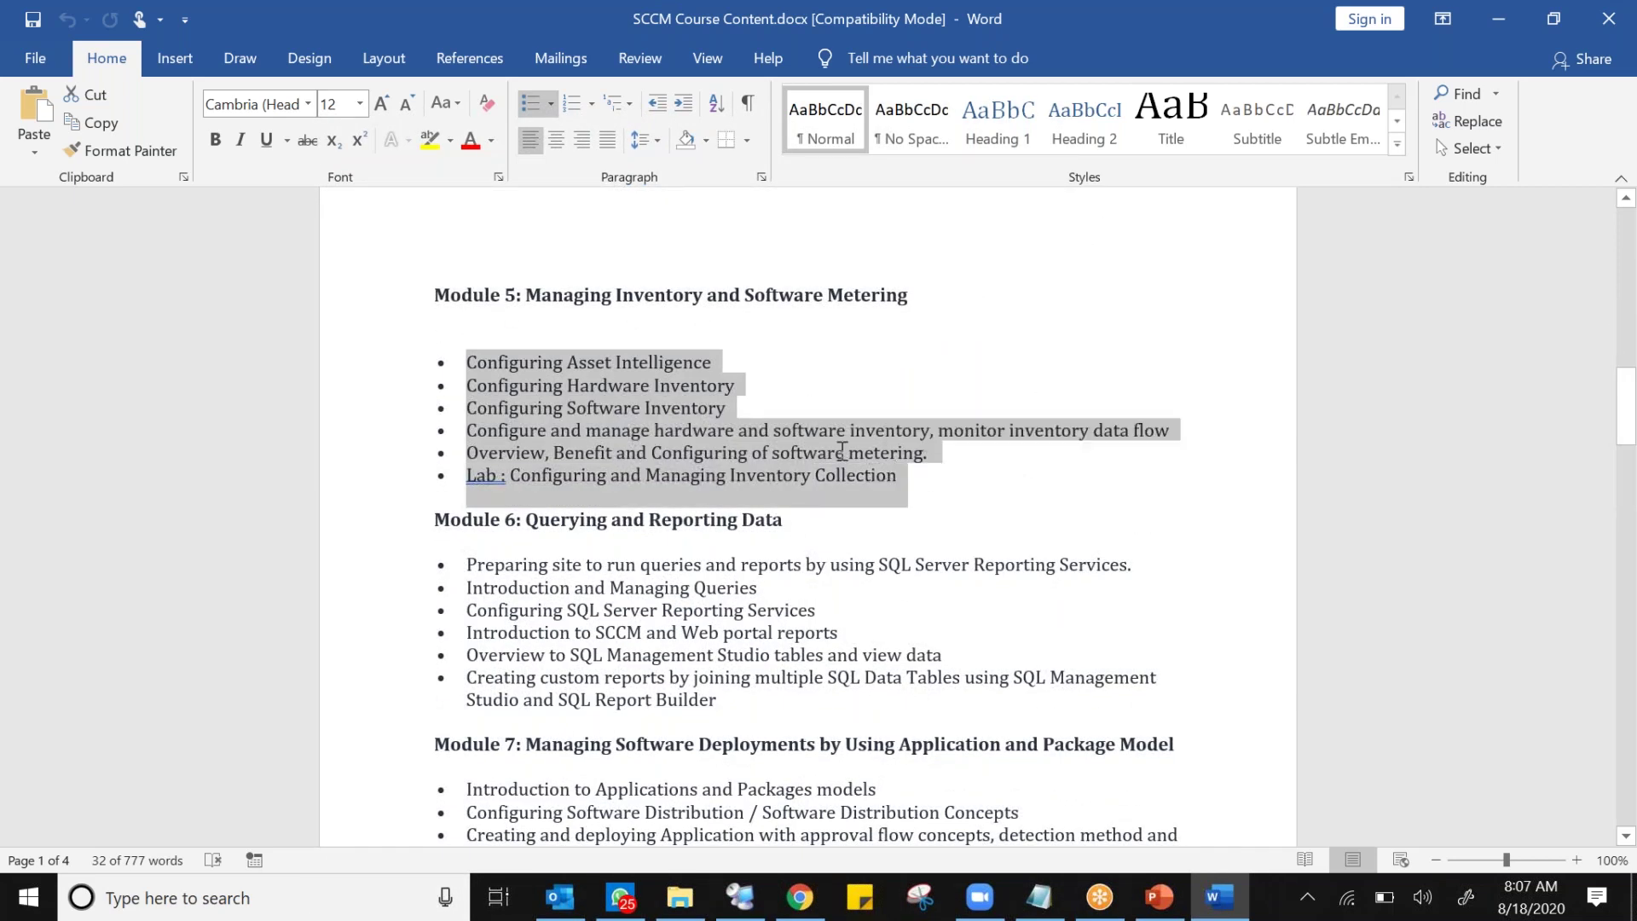
pyautogui.scroll(-4, 822, 439)
pyautogui.moveTo(467, 276); pyautogui.dragTo(720, 416)
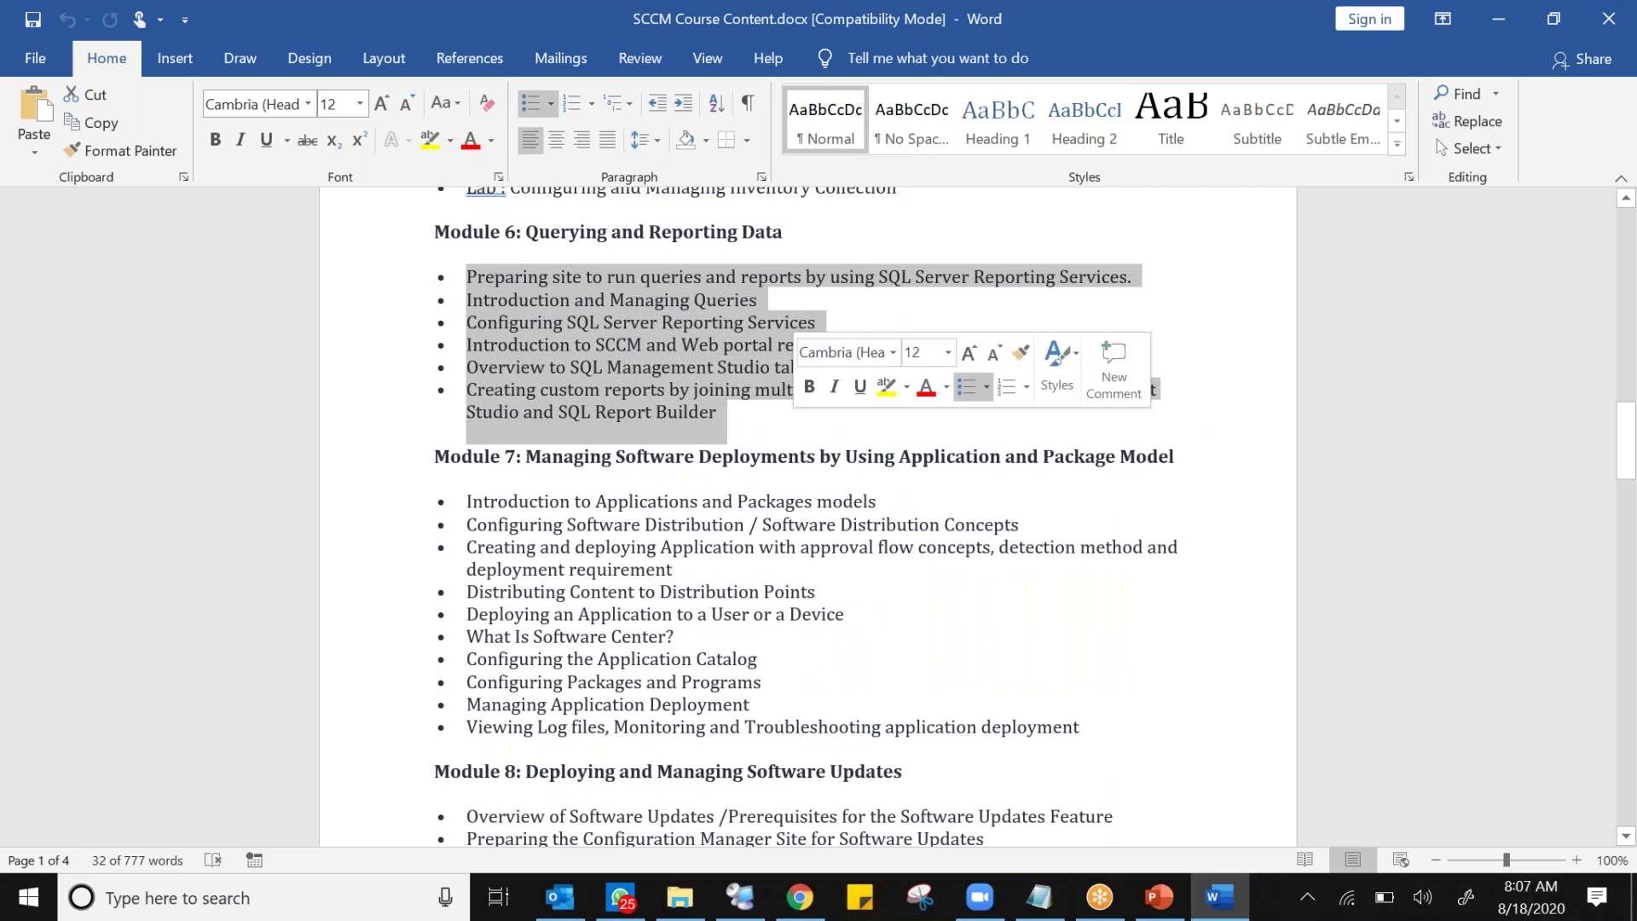
pyautogui.scroll(-2, 541, 380)
pyautogui.moveTo(468, 386); pyautogui.dragTo(710, 593)
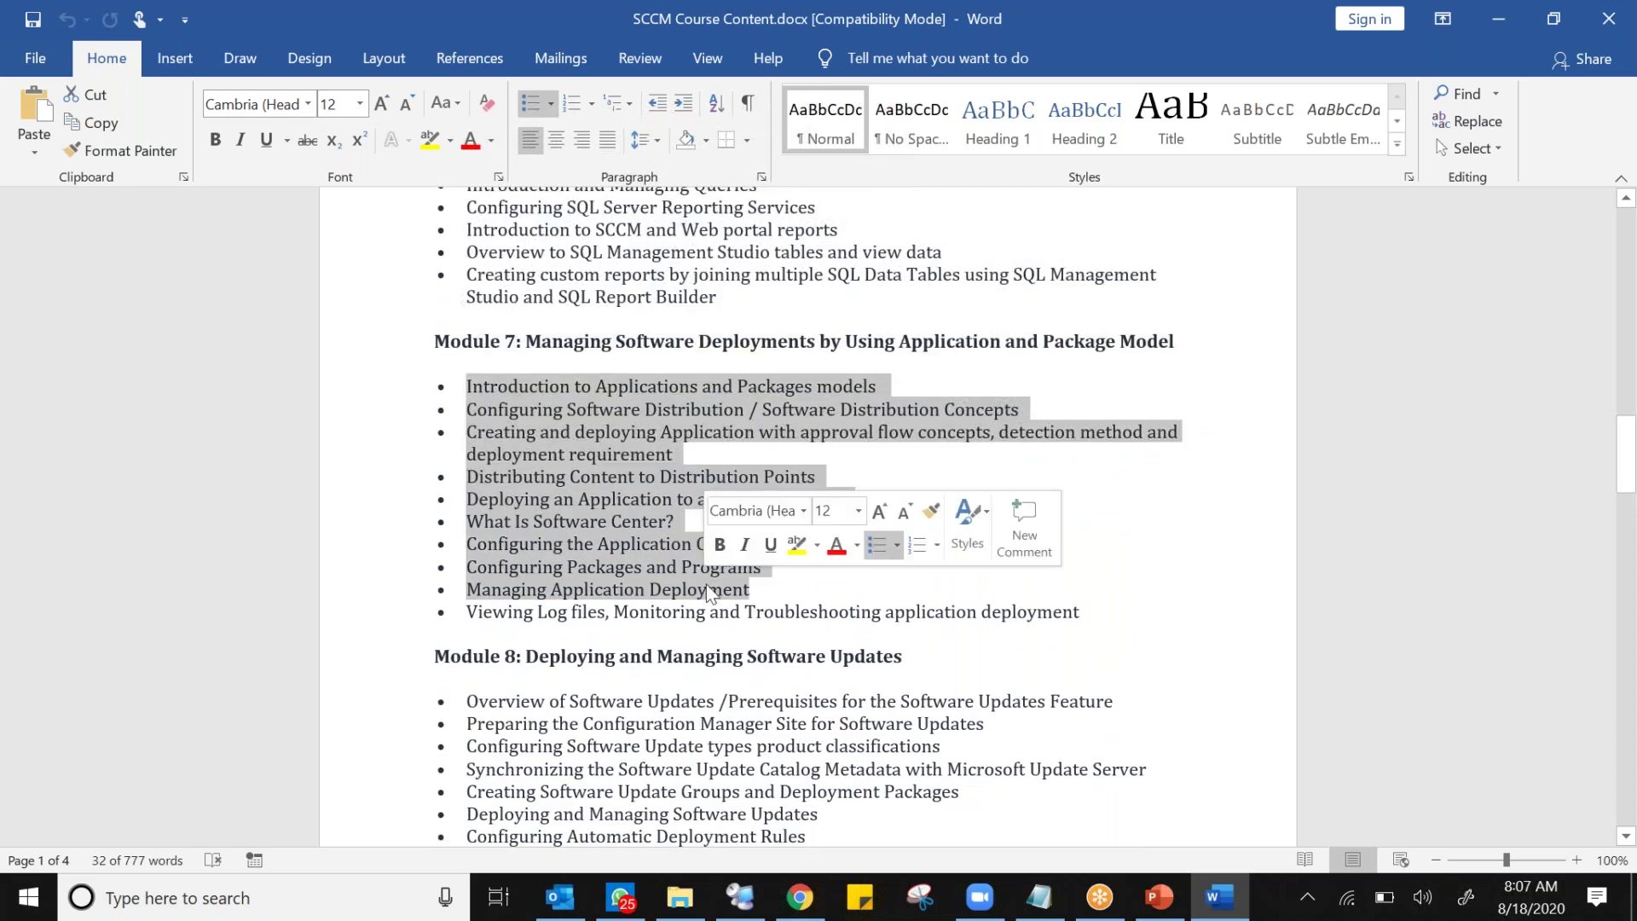
pyautogui.scroll(-4, 710, 594)
pyautogui.moveTo(467, 355); pyautogui.dragTo(682, 514)
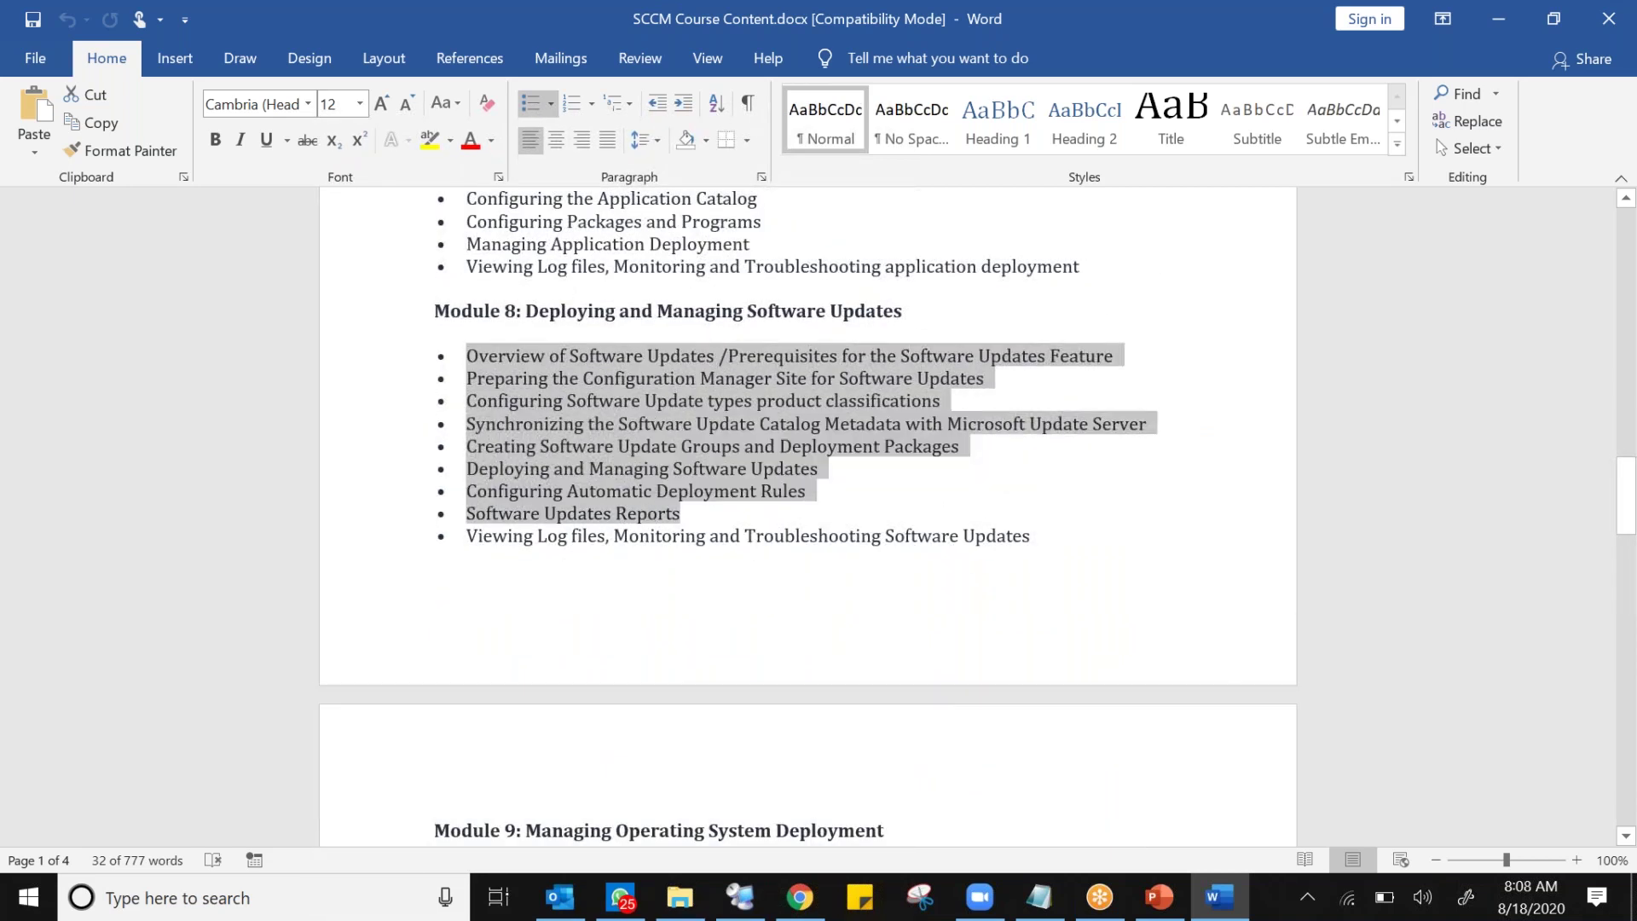
# Review Modules 9 to 14, from operating system deployment to site maintenance, marking each module's topics while reading.
pyautogui.scroll(-6, 682, 514)
pyautogui.moveTo(549, 415); pyautogui.dragTo(709, 573)
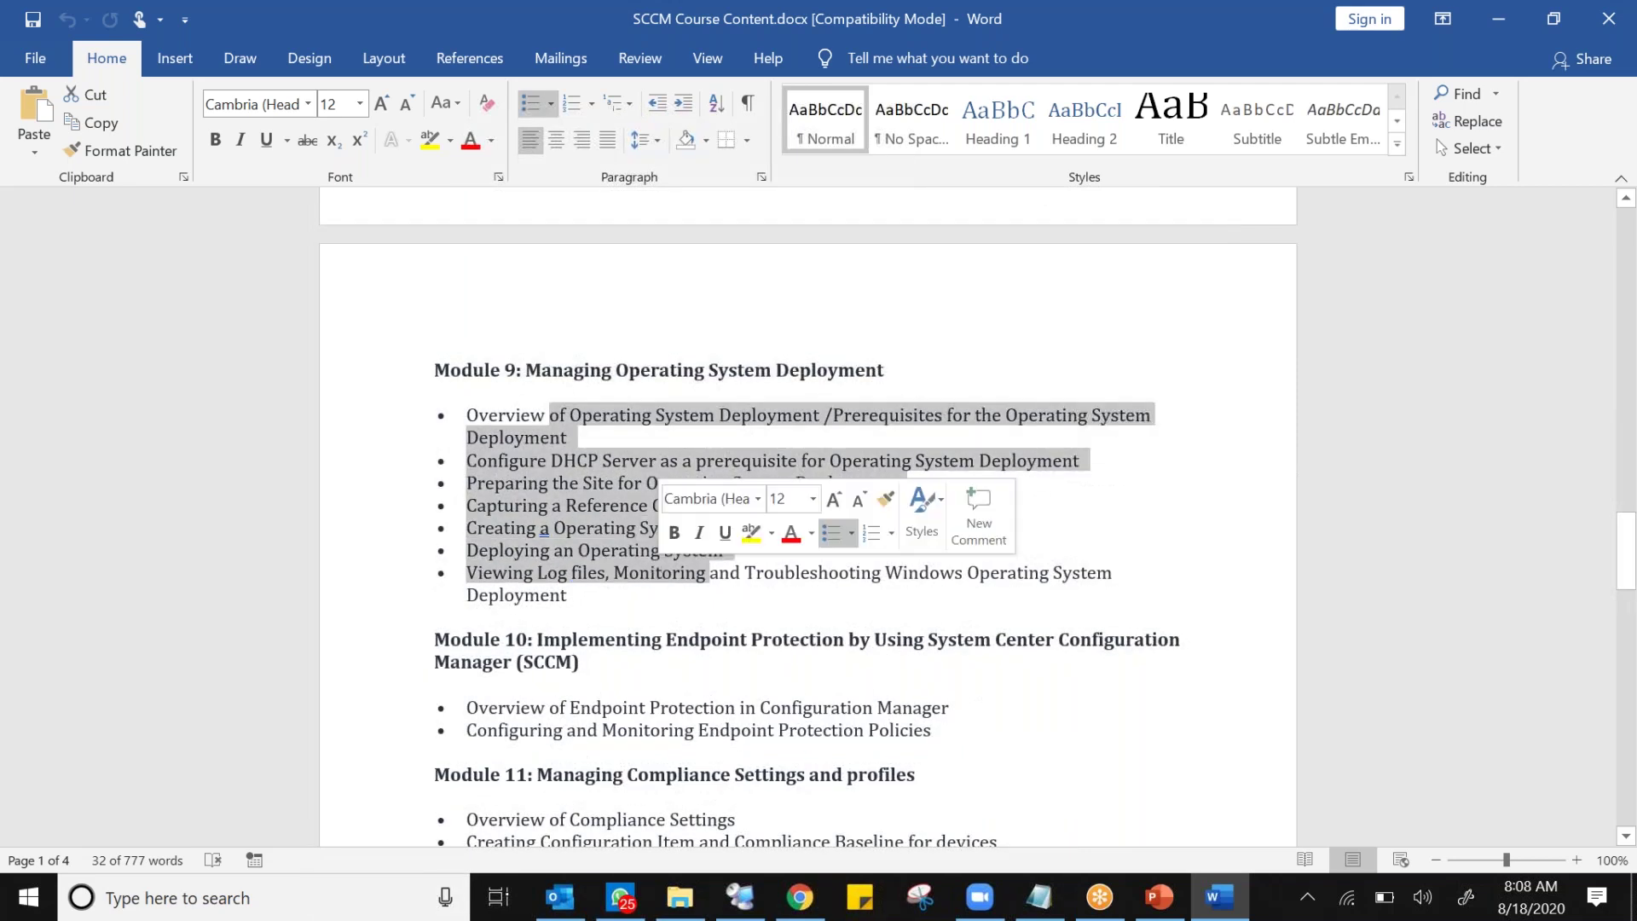
pyautogui.scroll(-4, 710, 573)
pyautogui.moveTo(467, 362); pyautogui.dragTo(938, 375)
pyautogui.moveTo(530, 492); pyautogui.dragTo(658, 518)
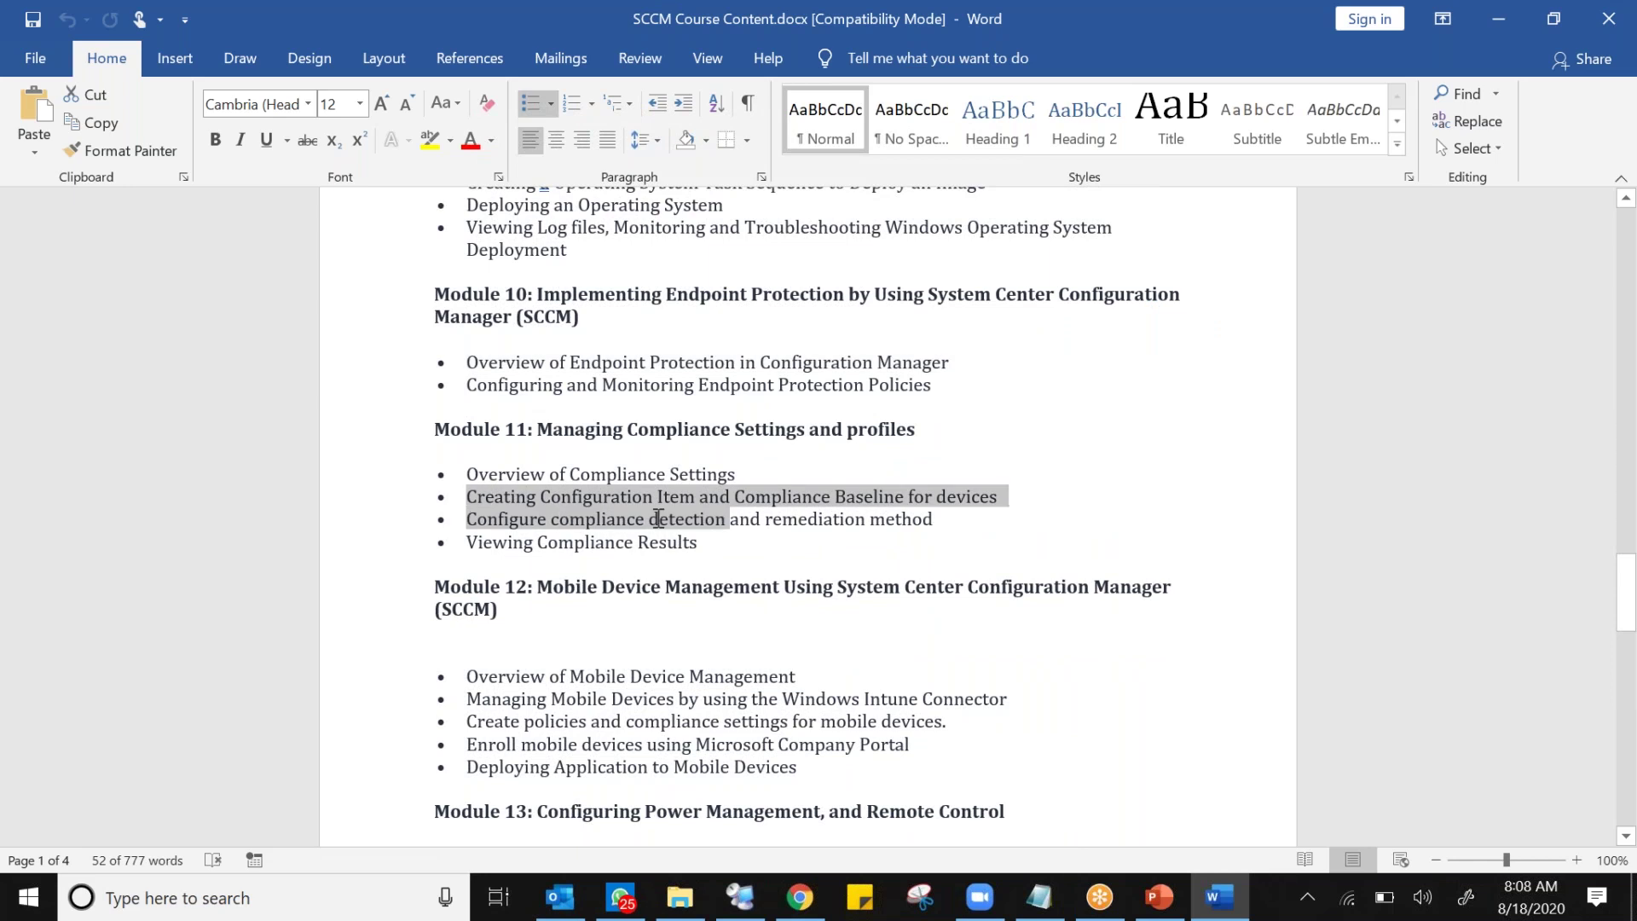
pyautogui.scroll(-3, 659, 519)
pyautogui.moveTo(550, 446); pyautogui.dragTo(672, 527)
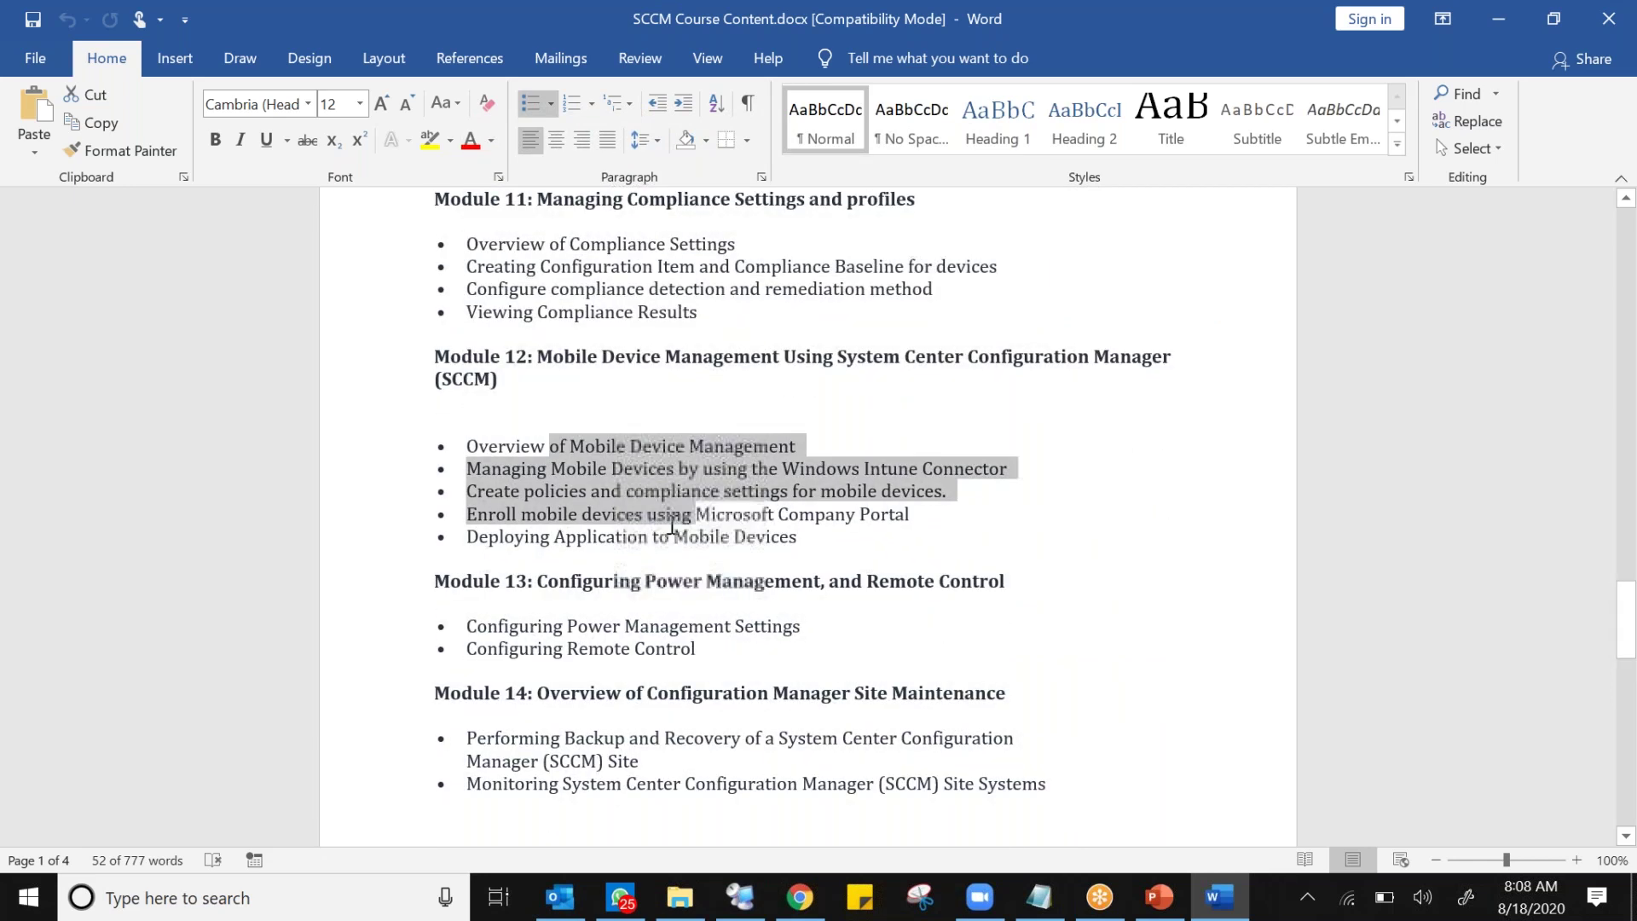
pyautogui.scroll(-3, 672, 527)
pyautogui.moveTo(567, 400); pyautogui.dragTo(701, 431)
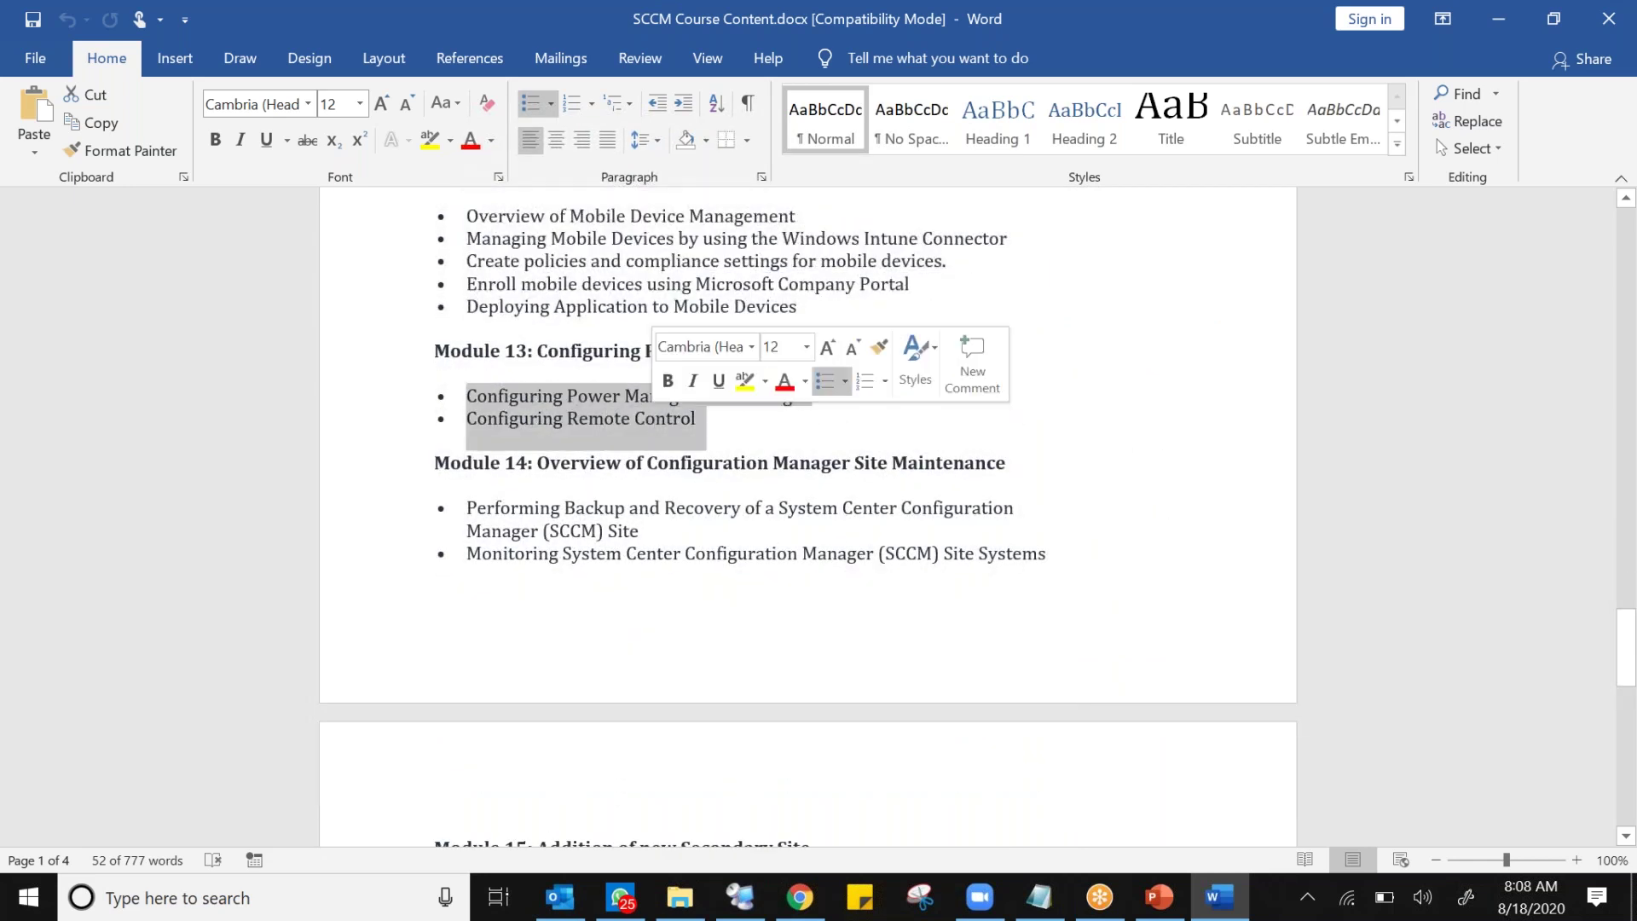
pyautogui.scroll(-2, 701, 430)
pyautogui.moveTo(564, 393); pyautogui.dragTo(822, 445)
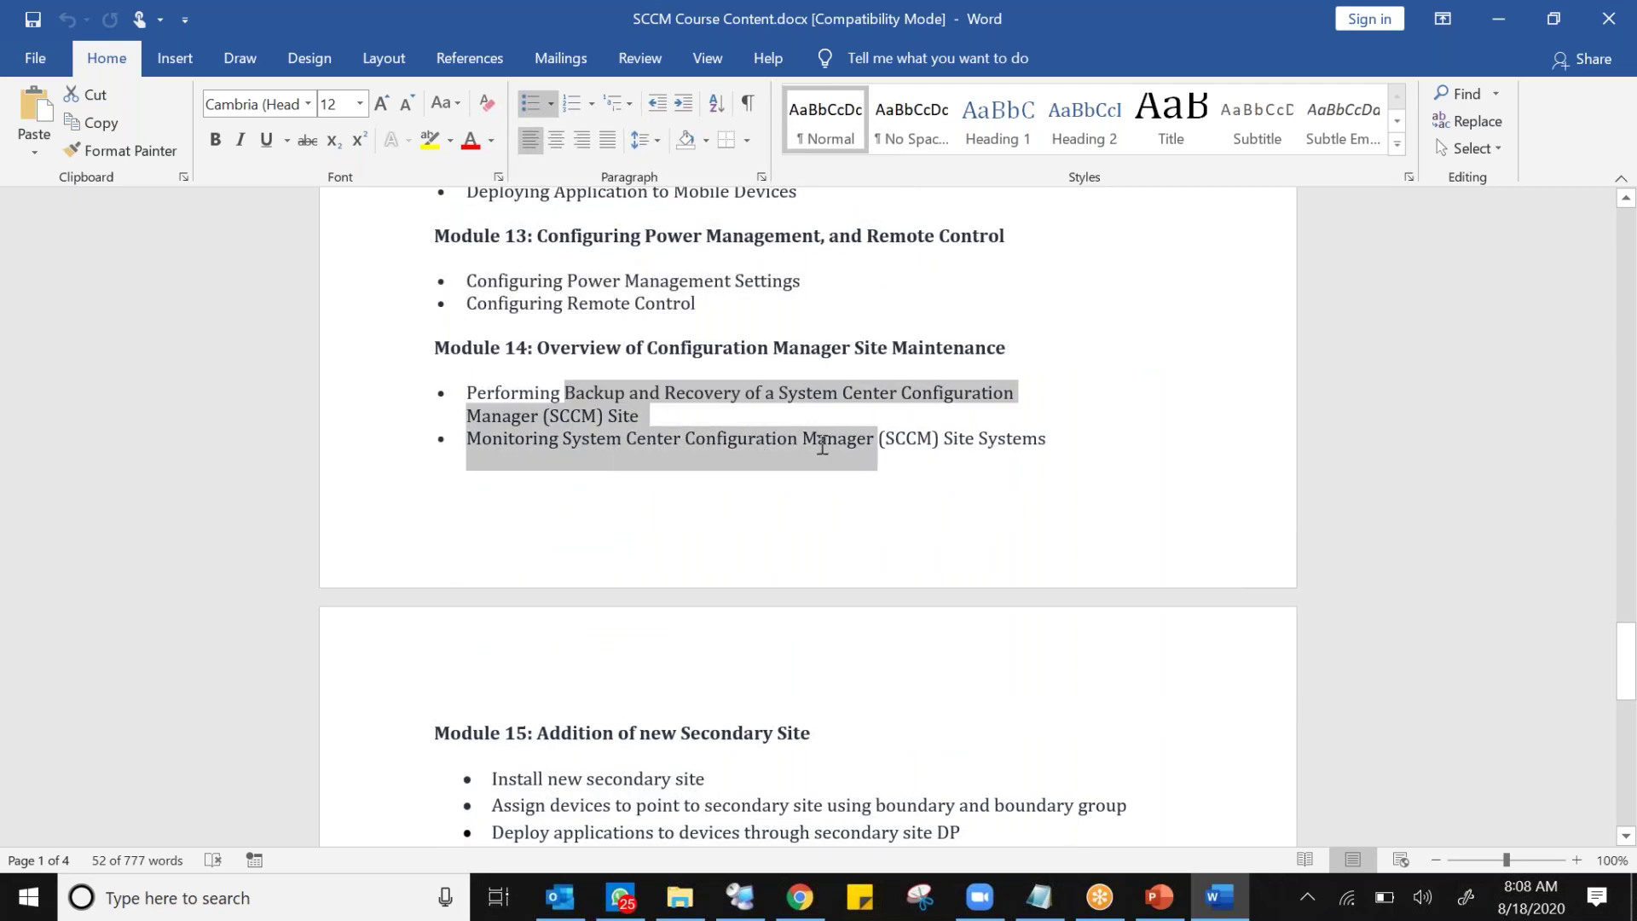
# Review Modules 15 and 16 of the course outline, marking the secondary site topics, the miscellaneous topics and the SCCM version upgrade item.
pyautogui.scroll(-3, 822, 445)
pyautogui.moveTo(495, 575); pyautogui.dragTo(715, 602)
pyautogui.scroll(-4, 708, 595)
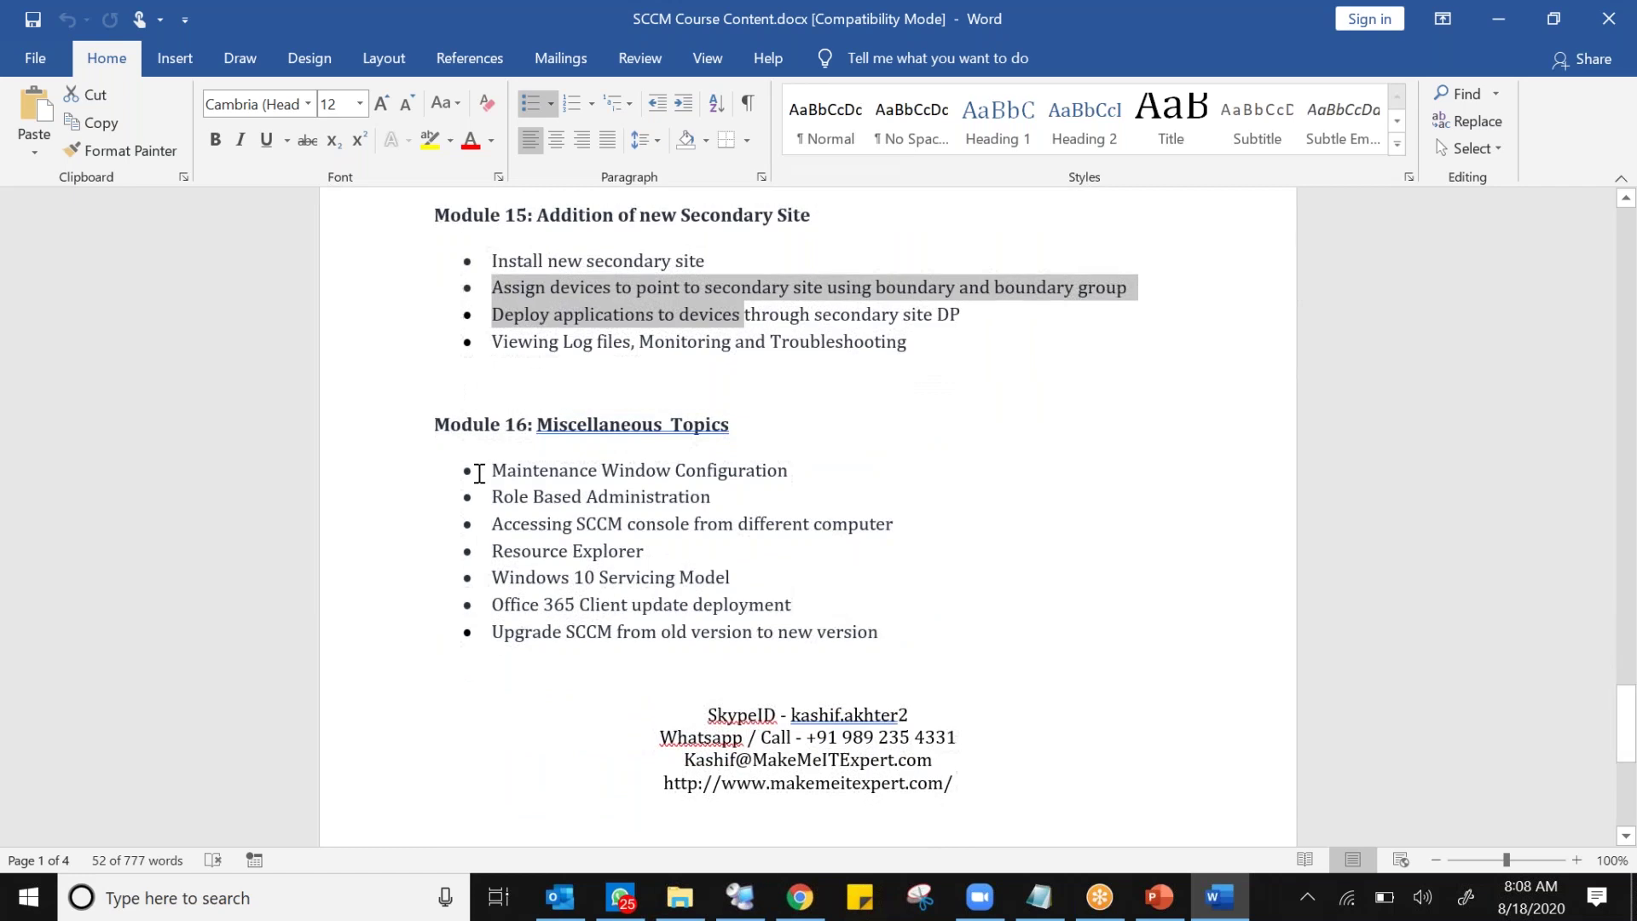
pyautogui.moveTo(489, 471); pyautogui.dragTo(887, 652)
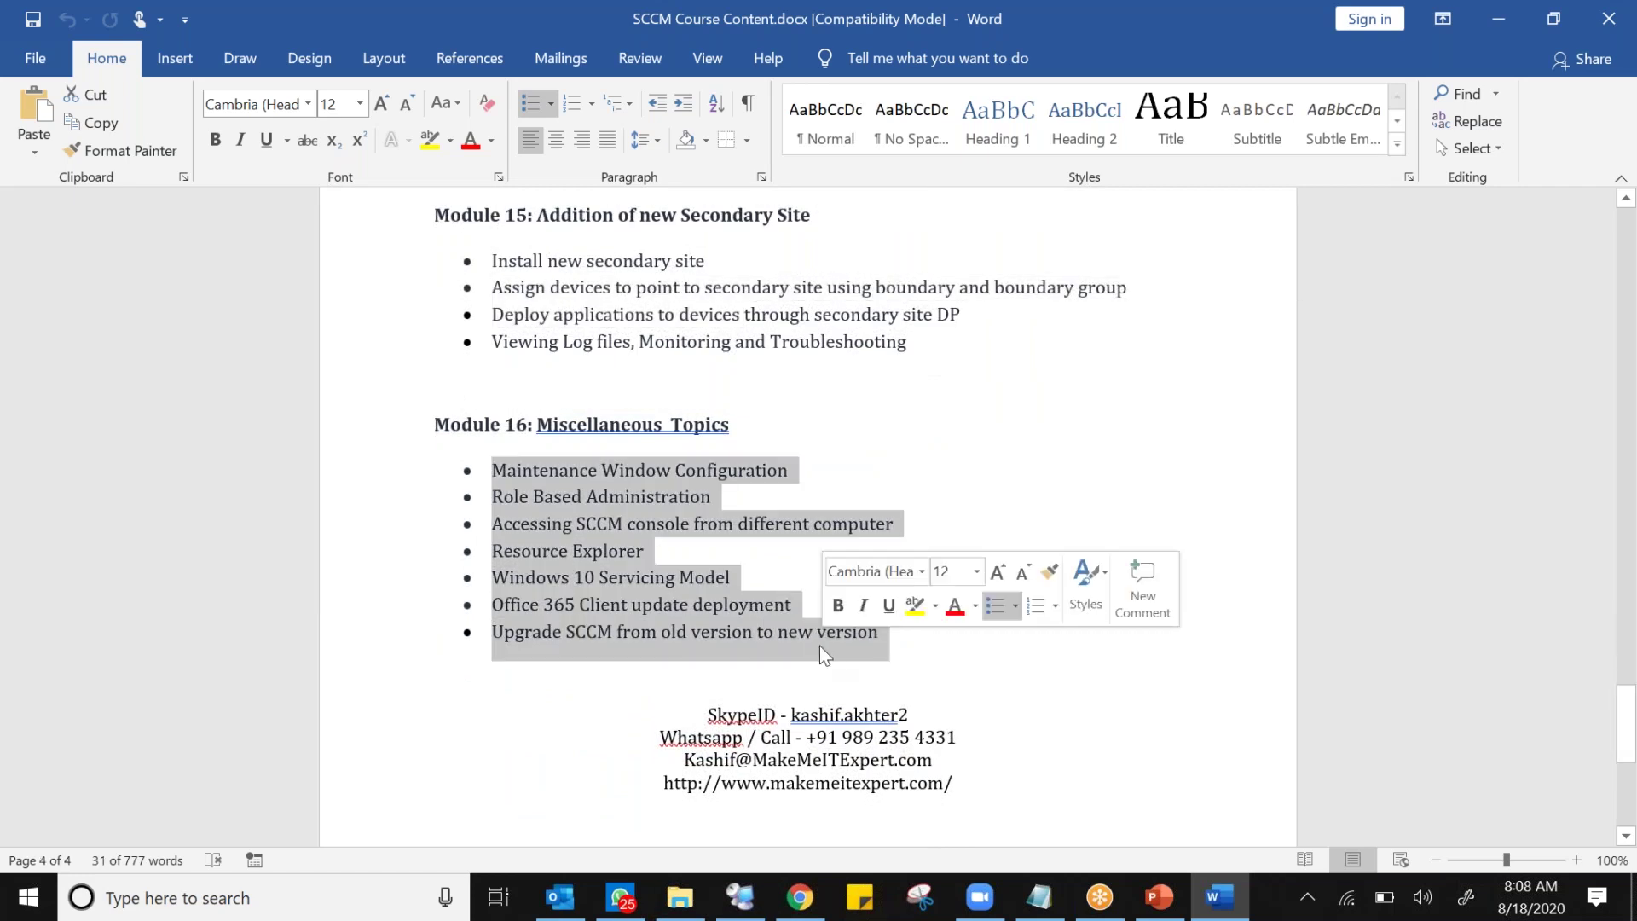
pyautogui.click(498, 631)
pyautogui.moveTo(515, 631); pyautogui.dragTo(971, 666)
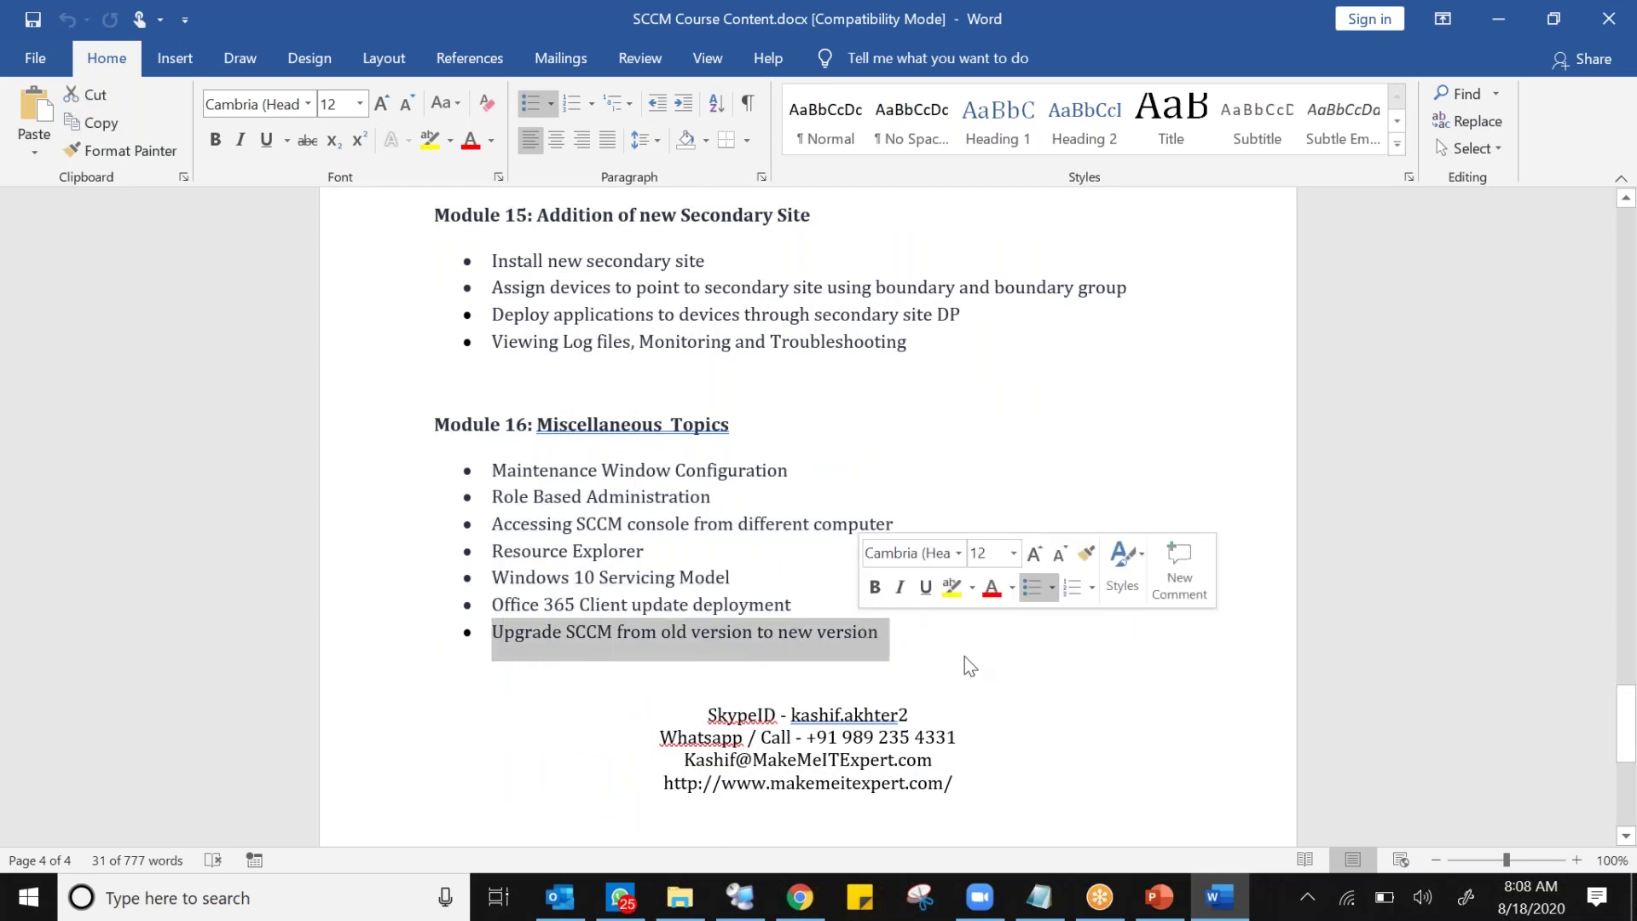
# Examine the Configuration Manager 2002 hotfix and 2006 update under Updates and Servicing in the MECMPS session, and return to the Word course outline.
pyautogui.click(736, 902)
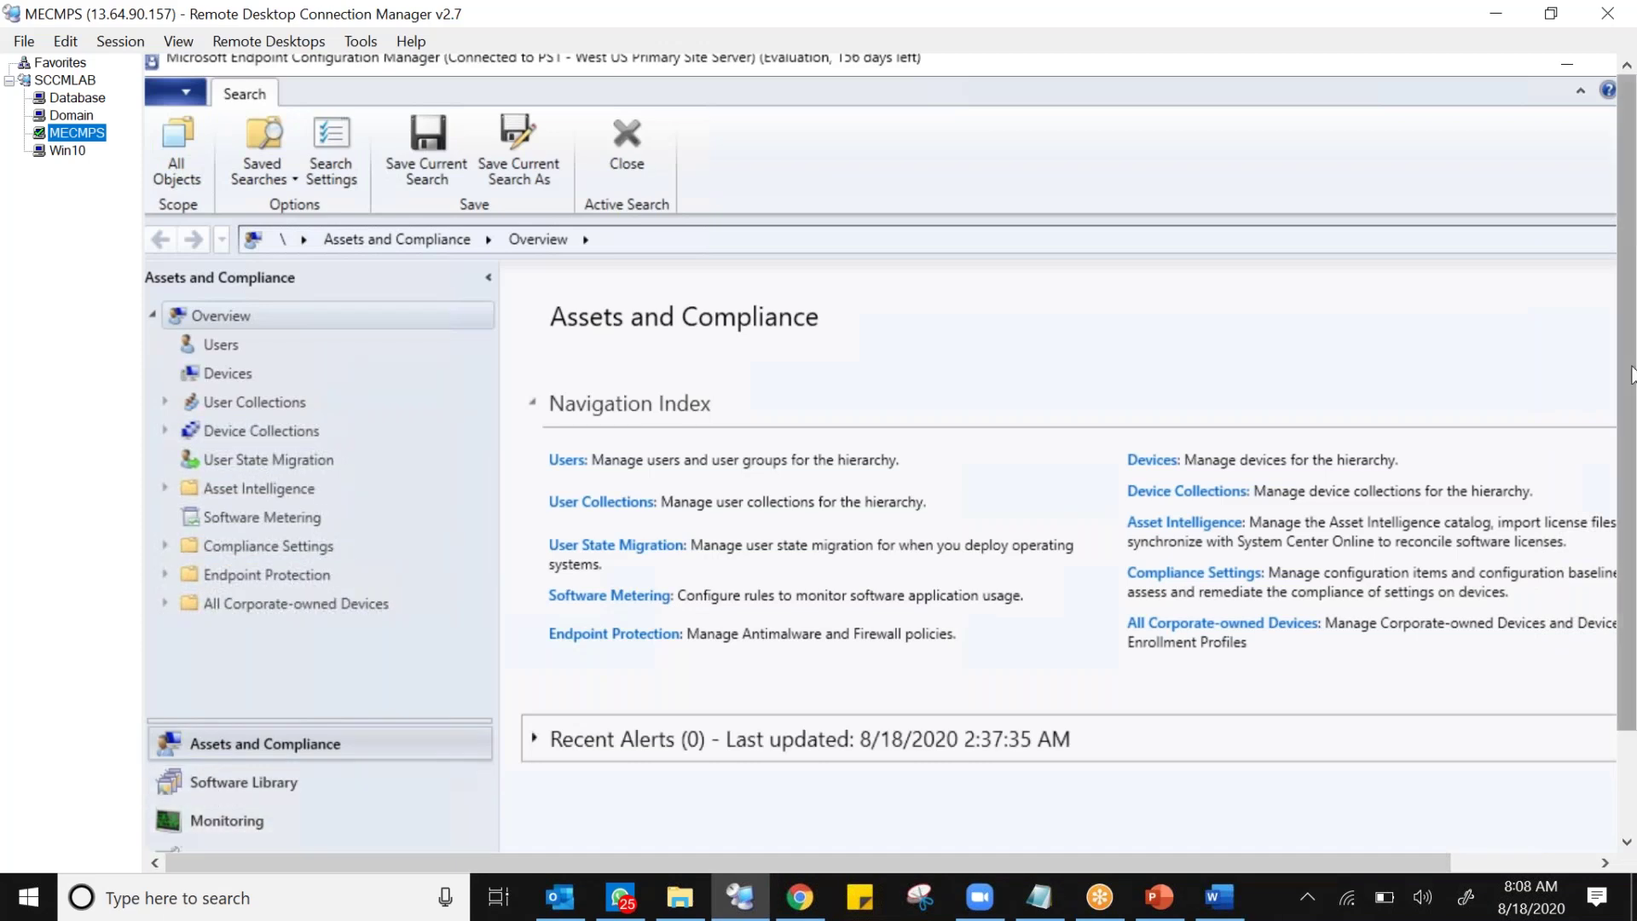
pyautogui.moveTo(1629, 375); pyautogui.dragTo(1628, 473)
pyautogui.click(228, 734)
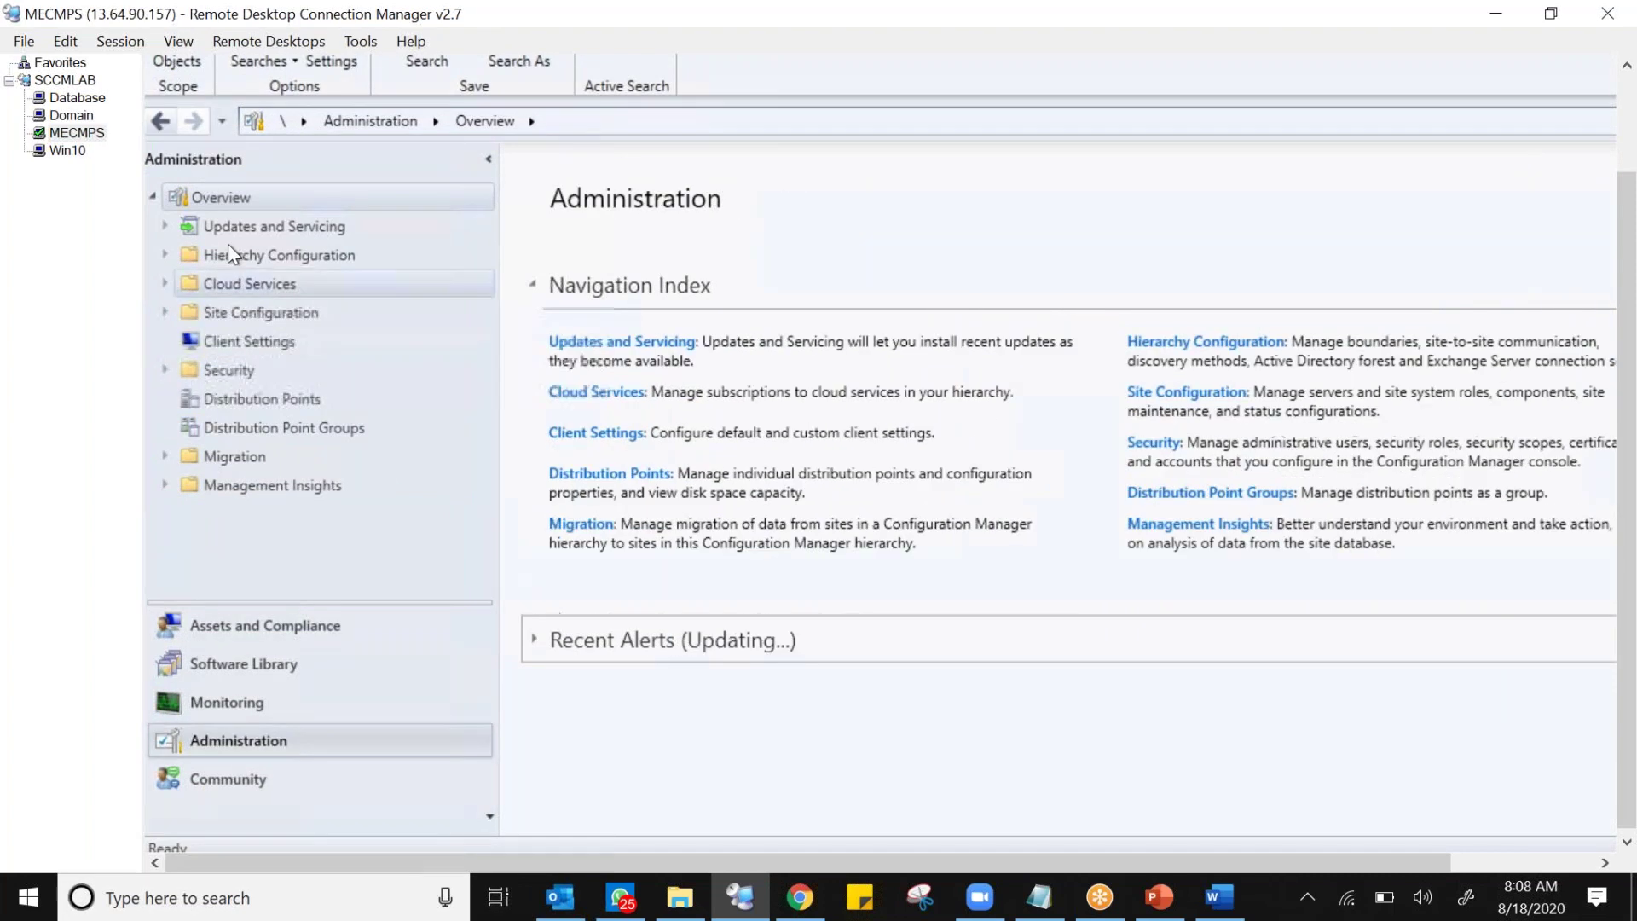
pyautogui.click(233, 237)
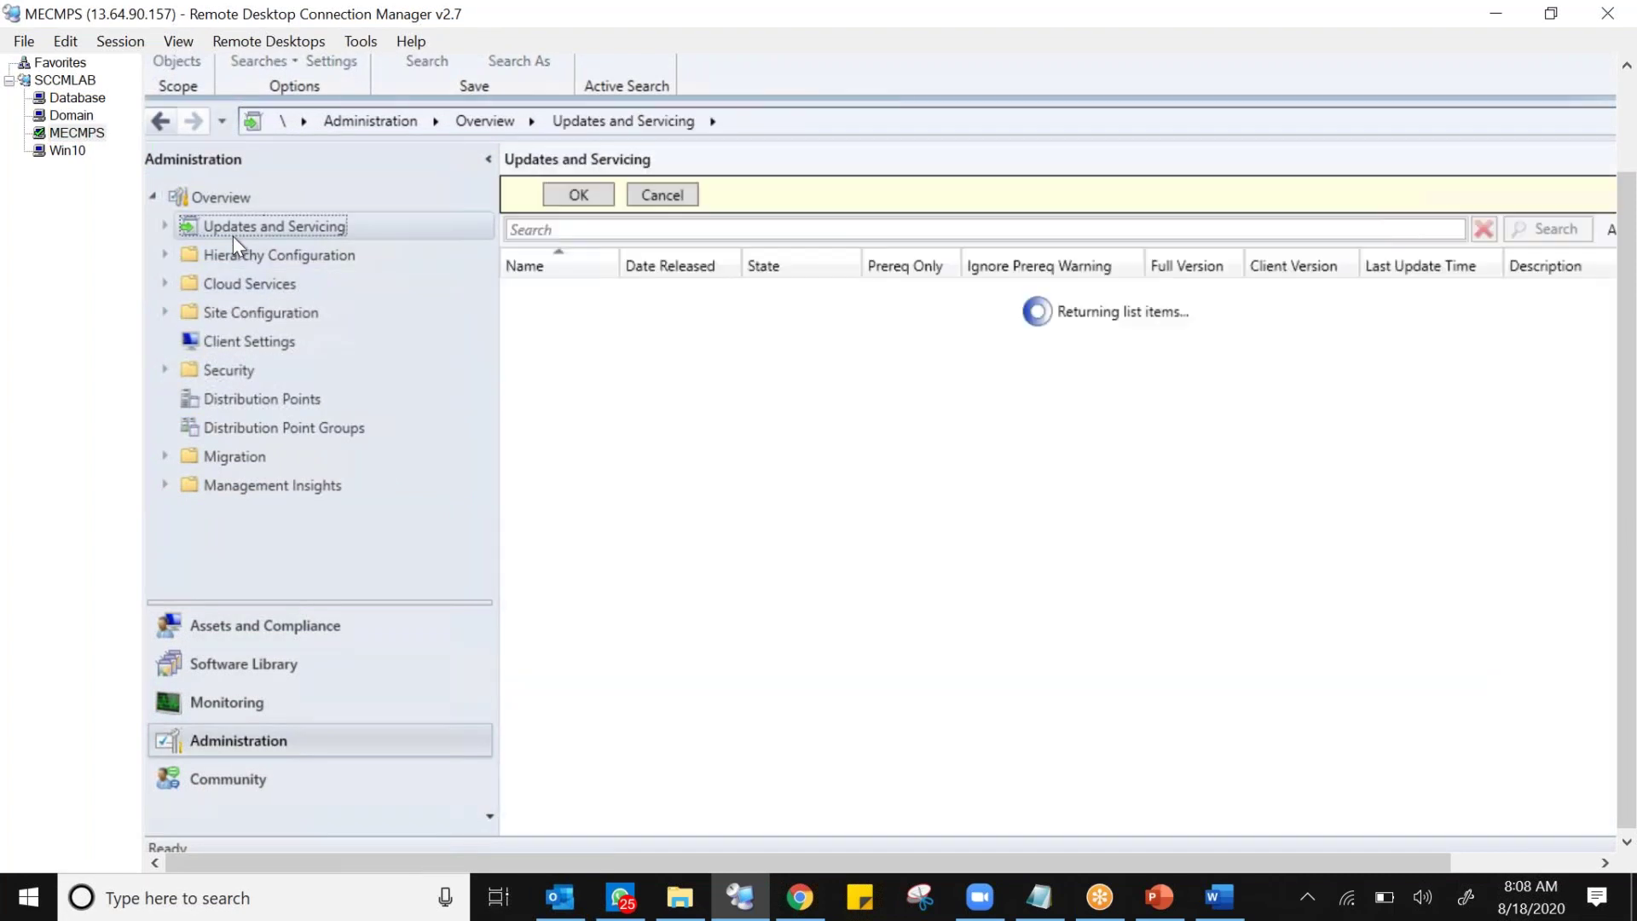
pyautogui.click(783, 252)
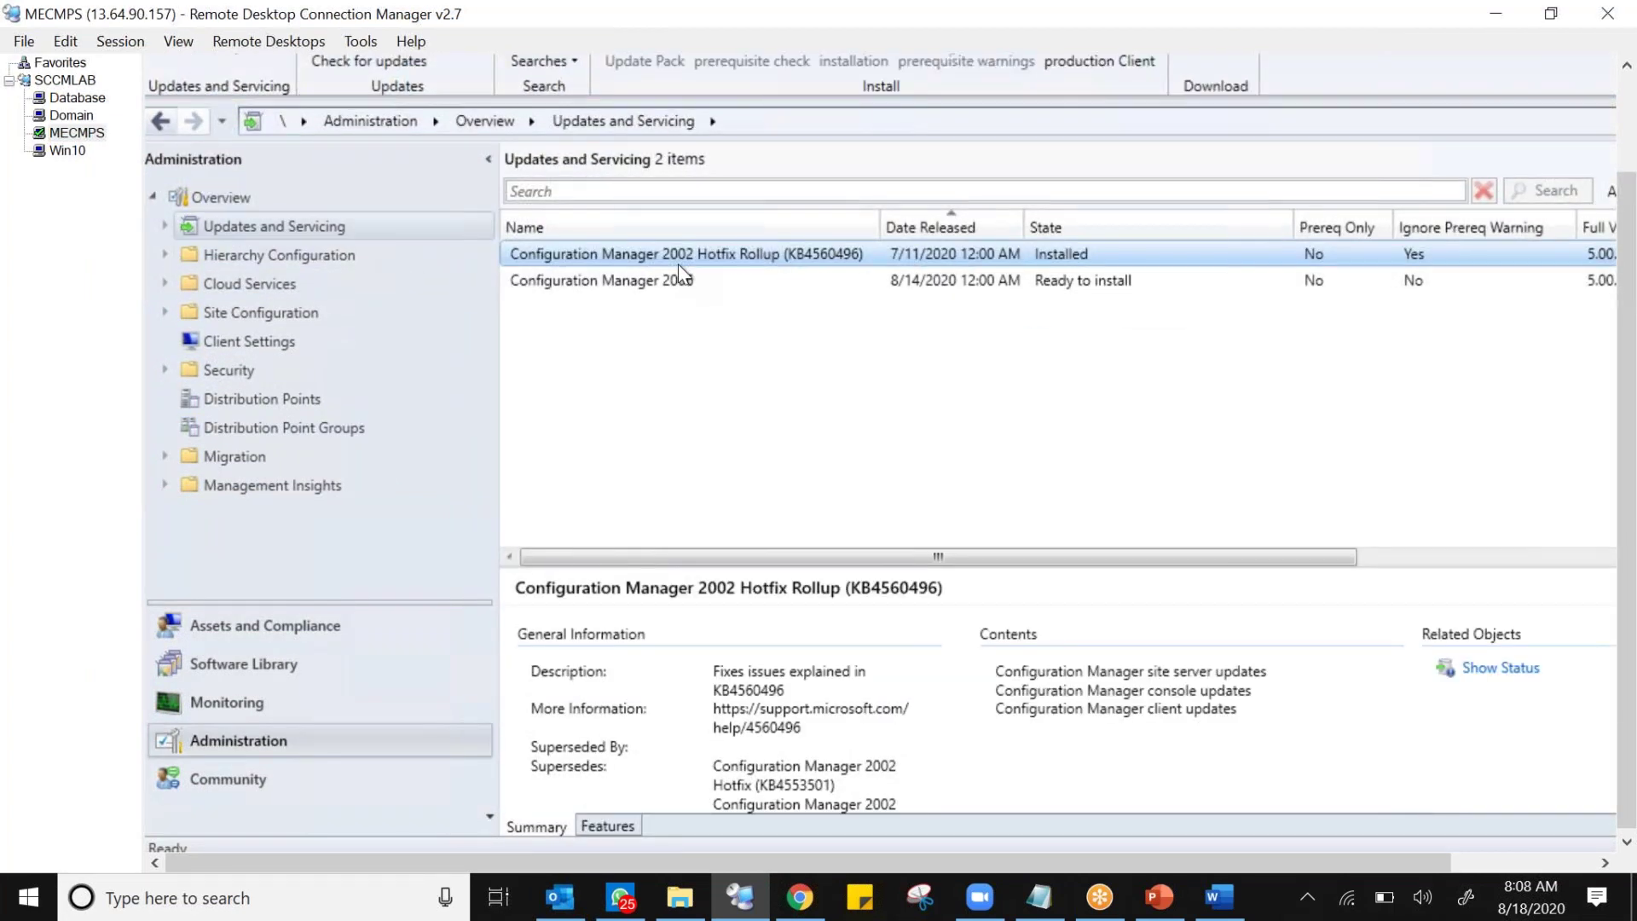
pyautogui.click(632, 282)
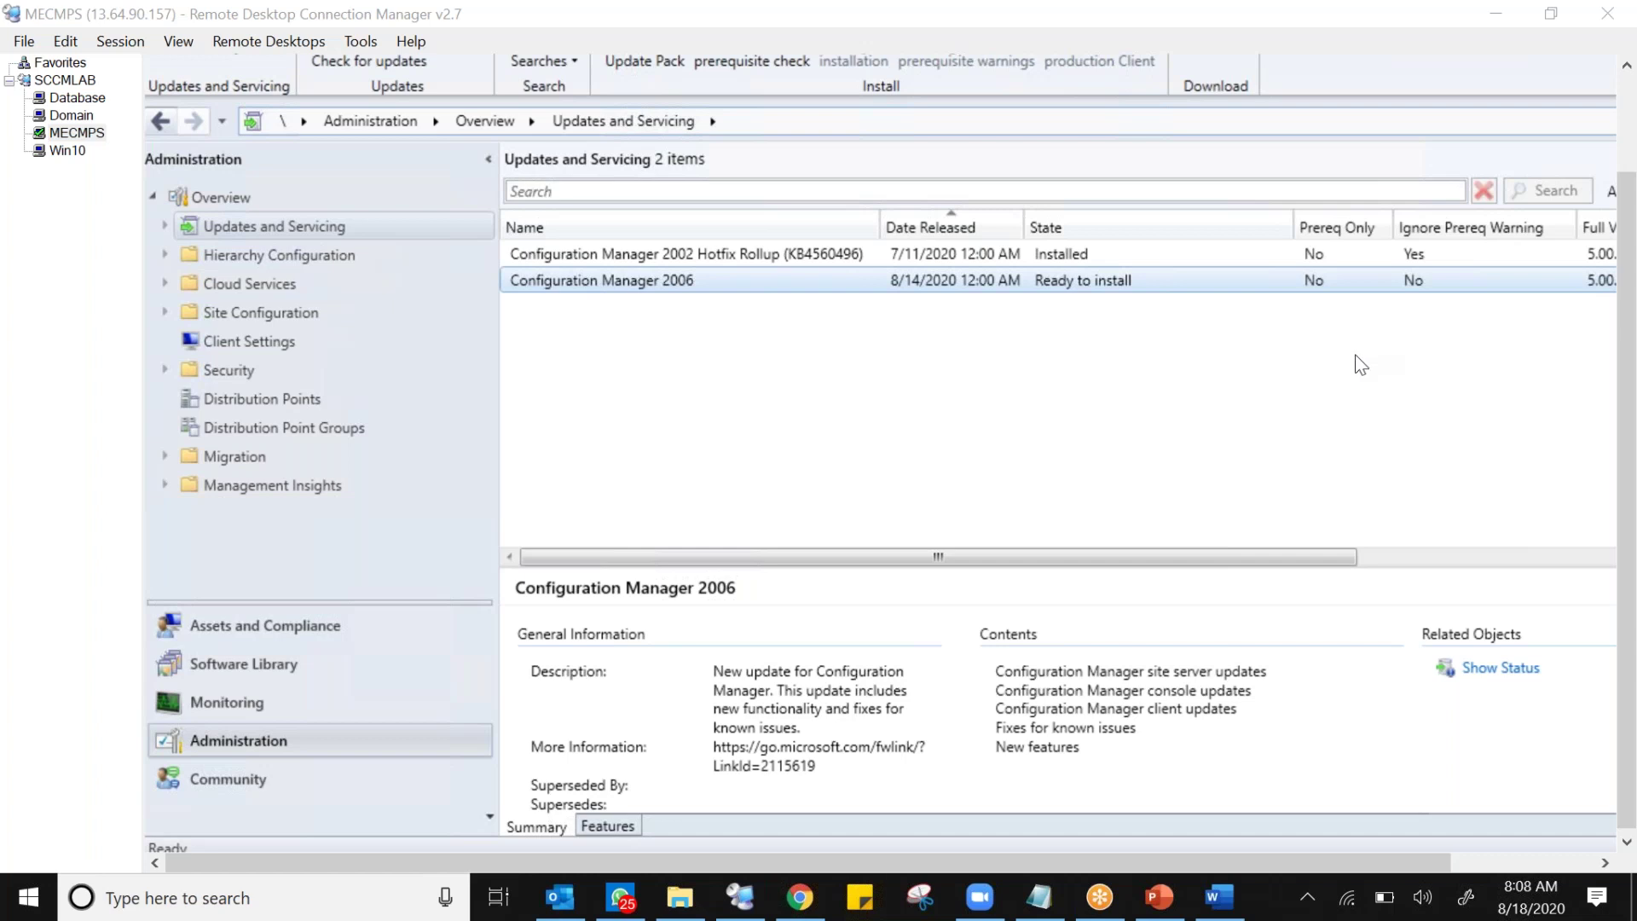
pyautogui.click(1219, 896)
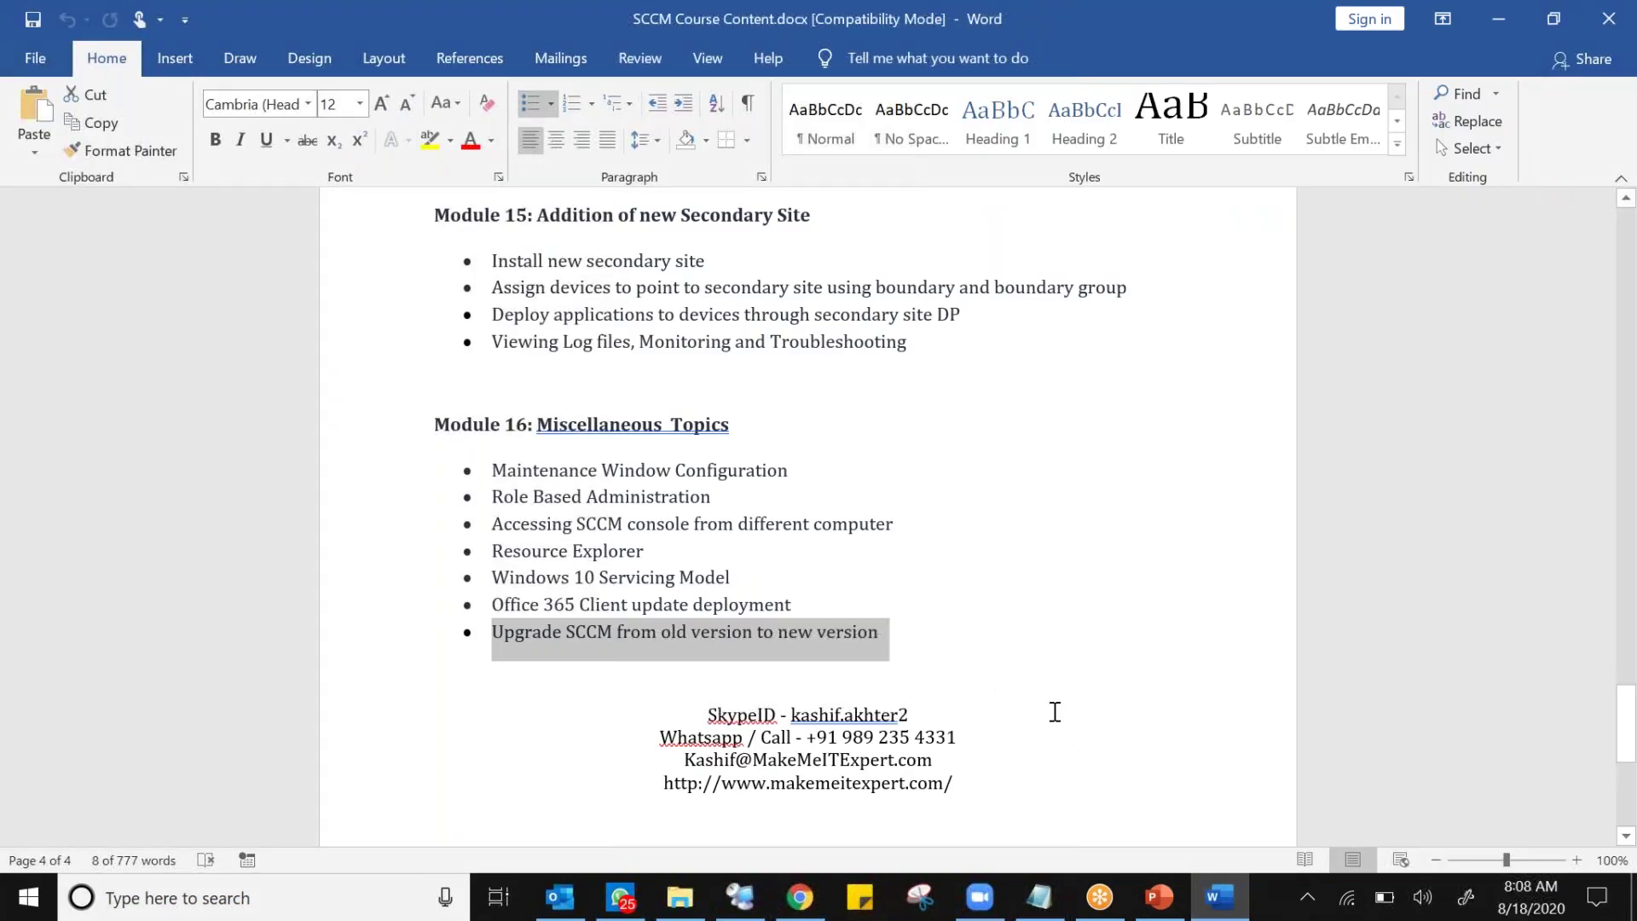
pyautogui.click(994, 682)
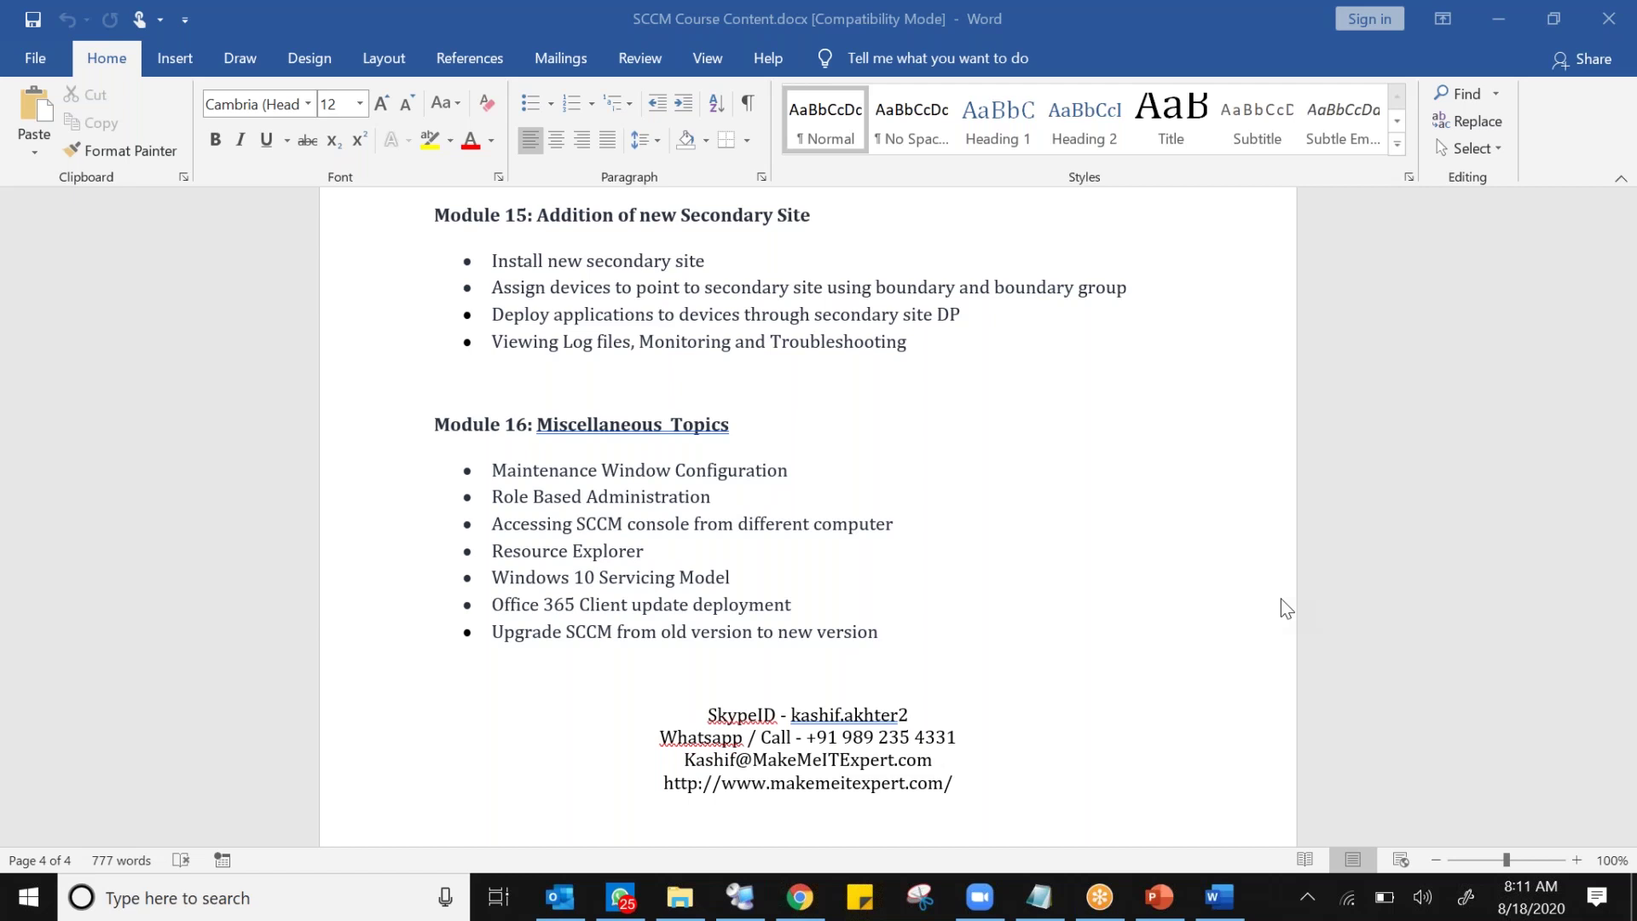
# Switch to Remote Desktop Connection Manager and open Server Manager in the Domain server session.
pyautogui.click(740, 897)
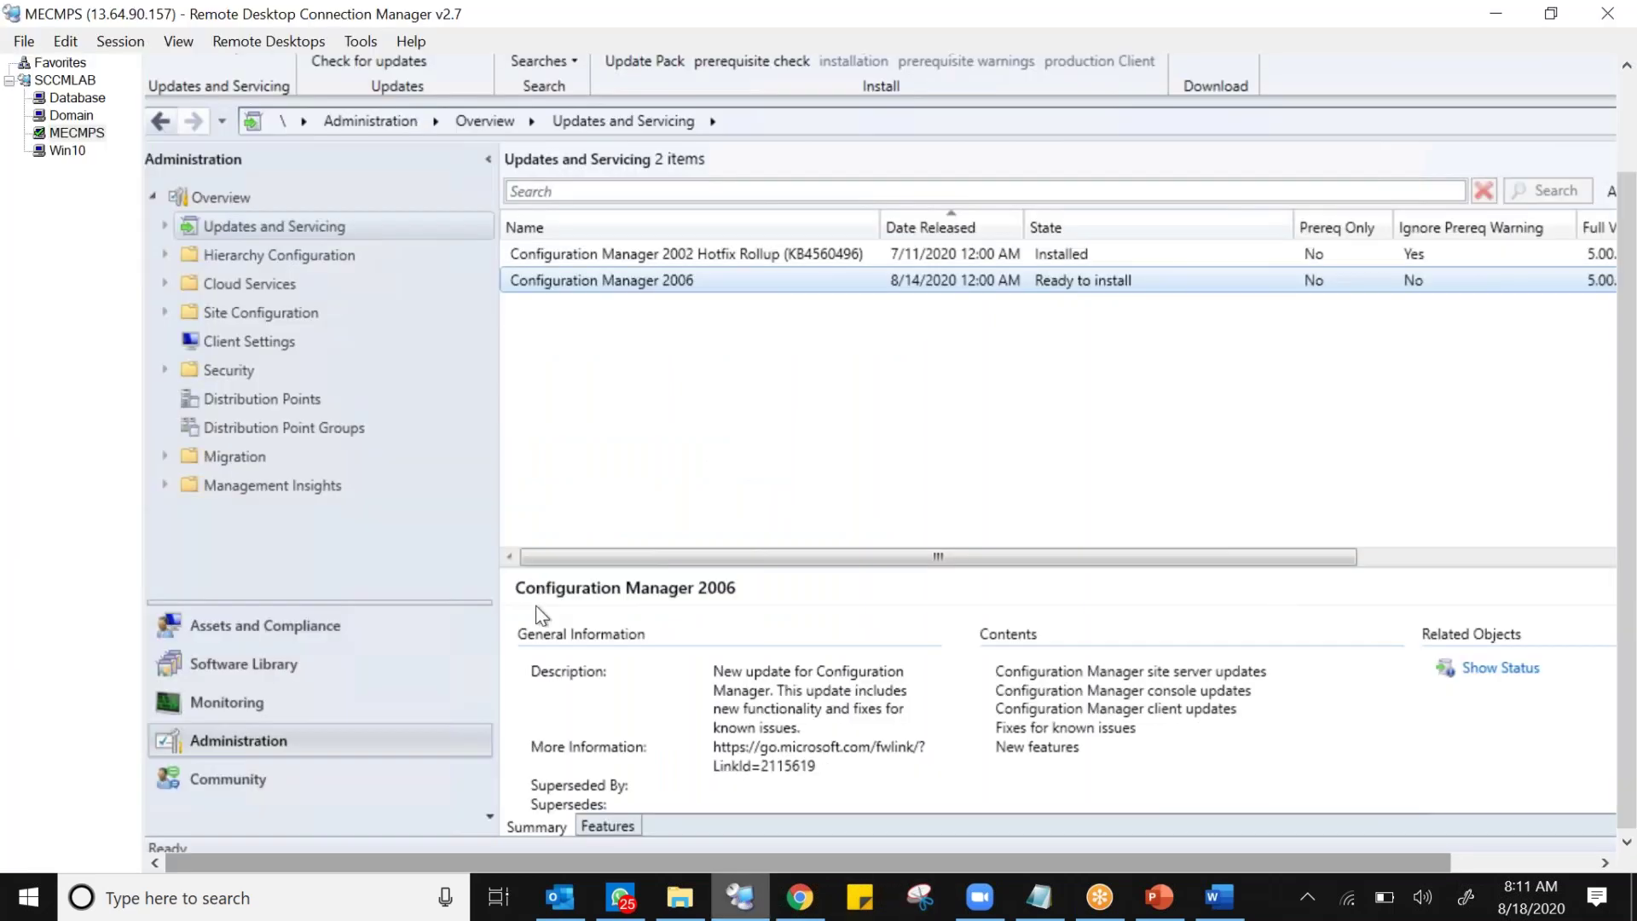
pyautogui.click(72, 115)
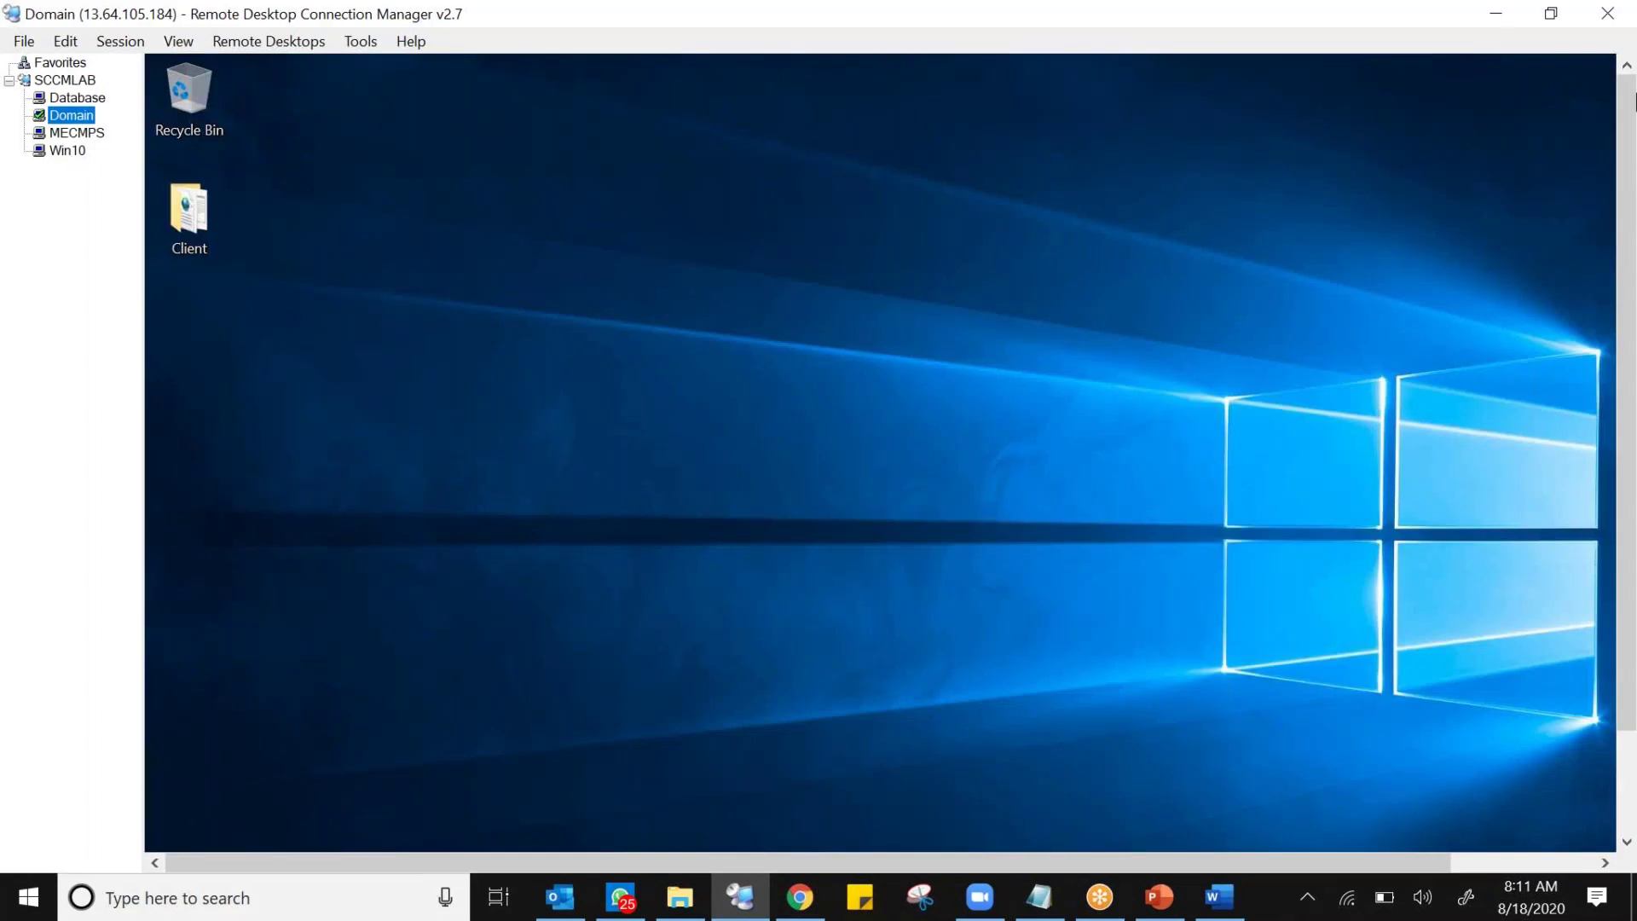
pyautogui.click(1214, 96)
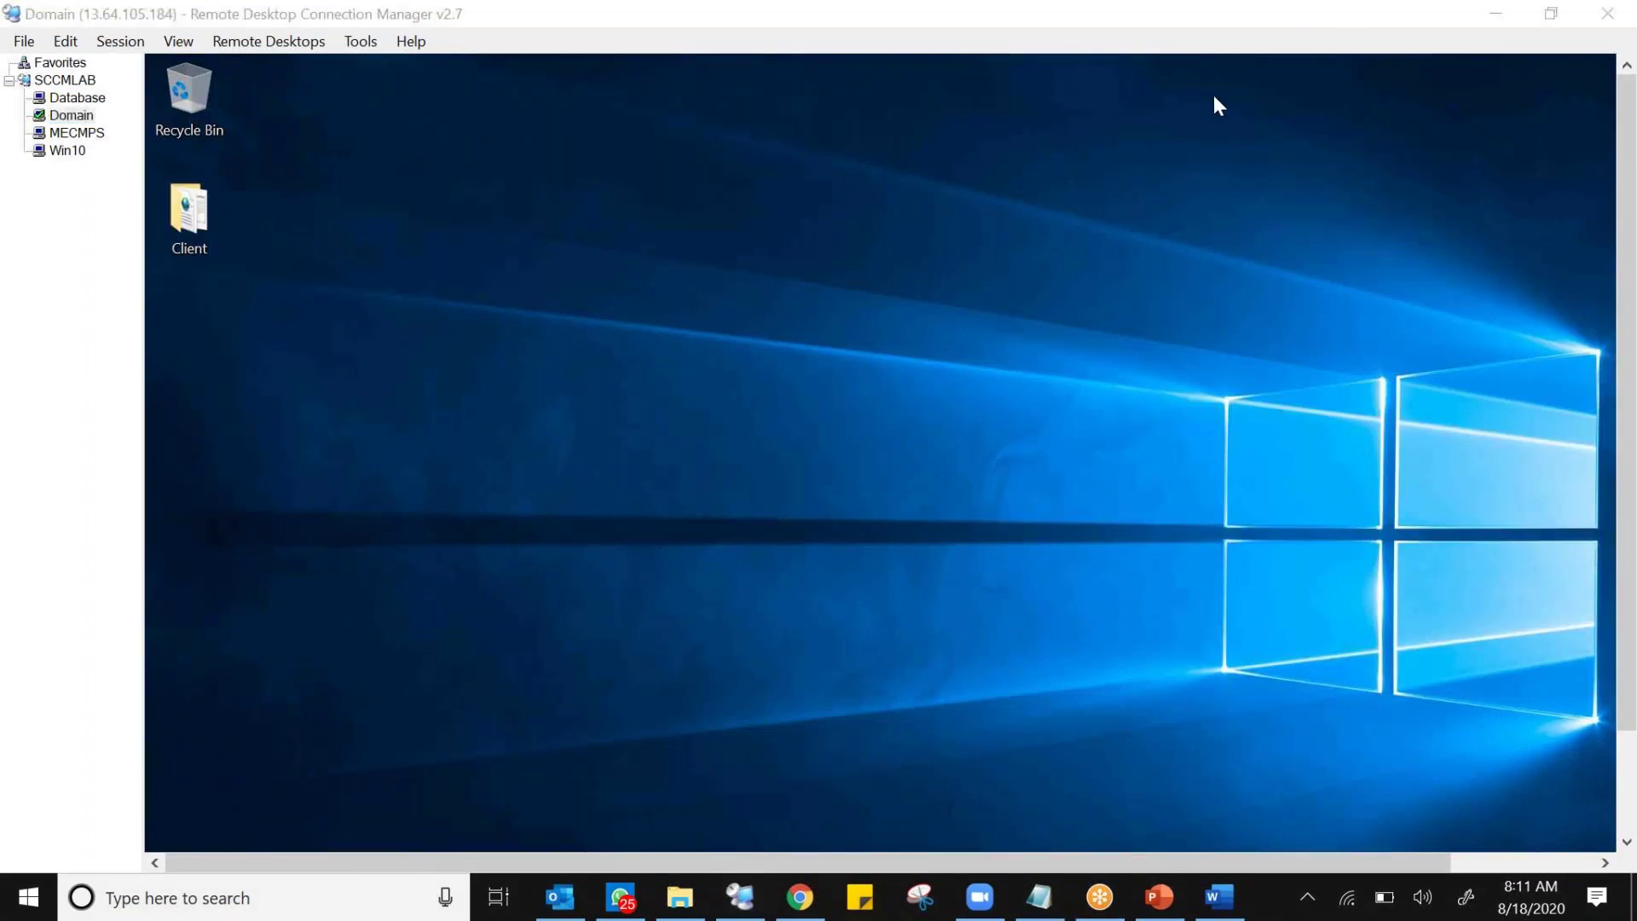
pyautogui.moveTo(1628, 351); pyautogui.dragTo(1628, 452)
pyautogui.click(176, 826)
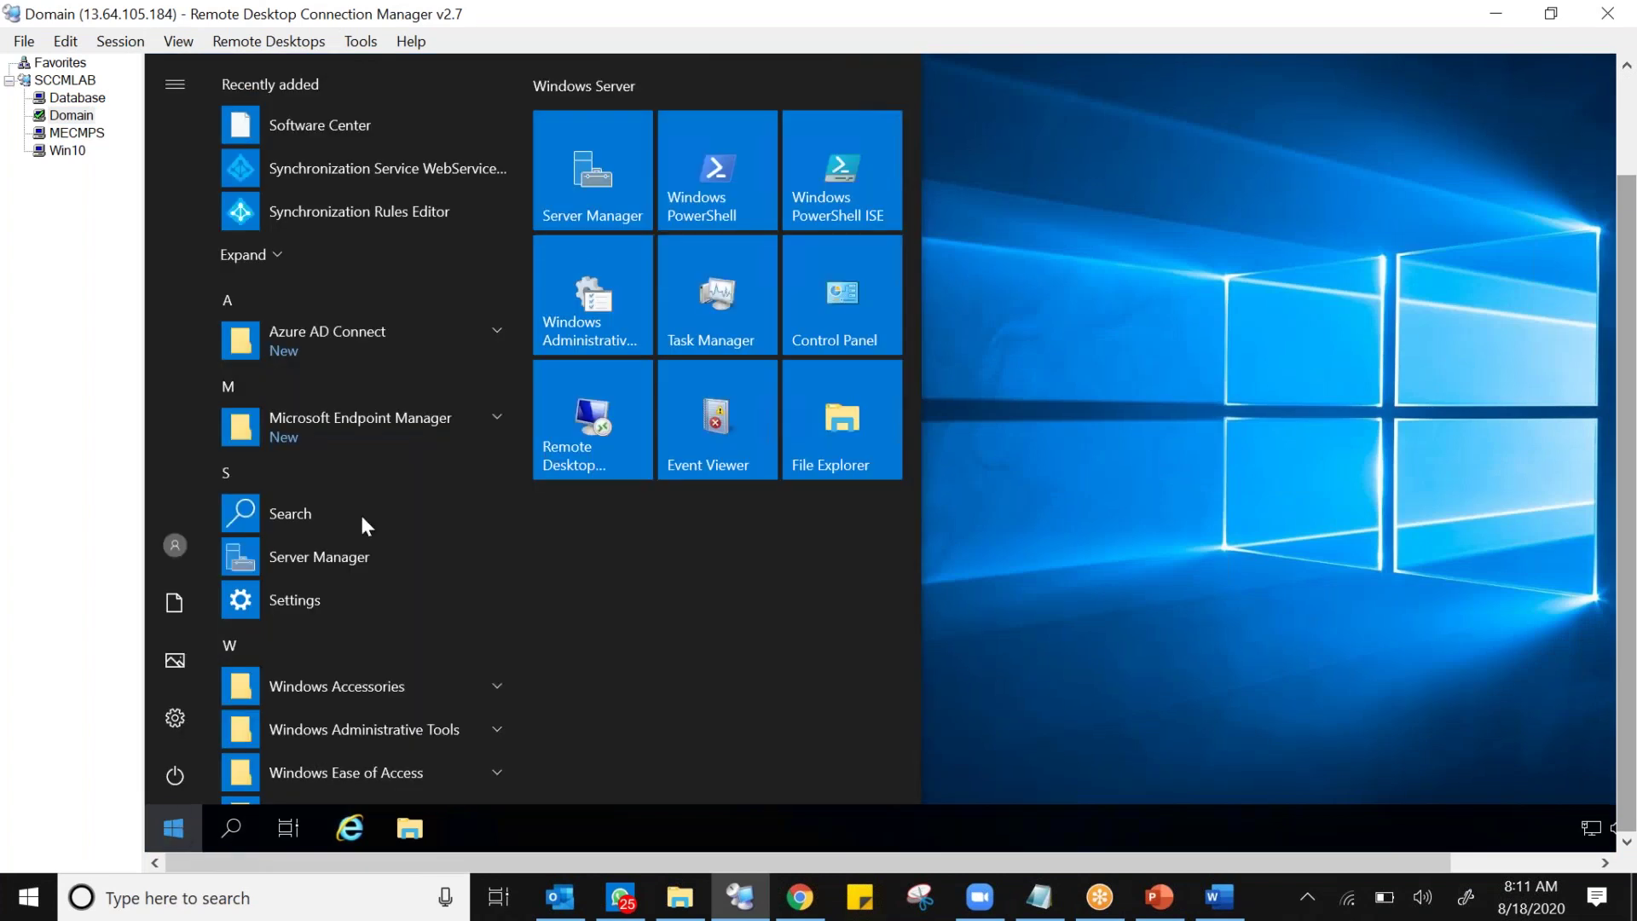
pyautogui.click(612, 198)
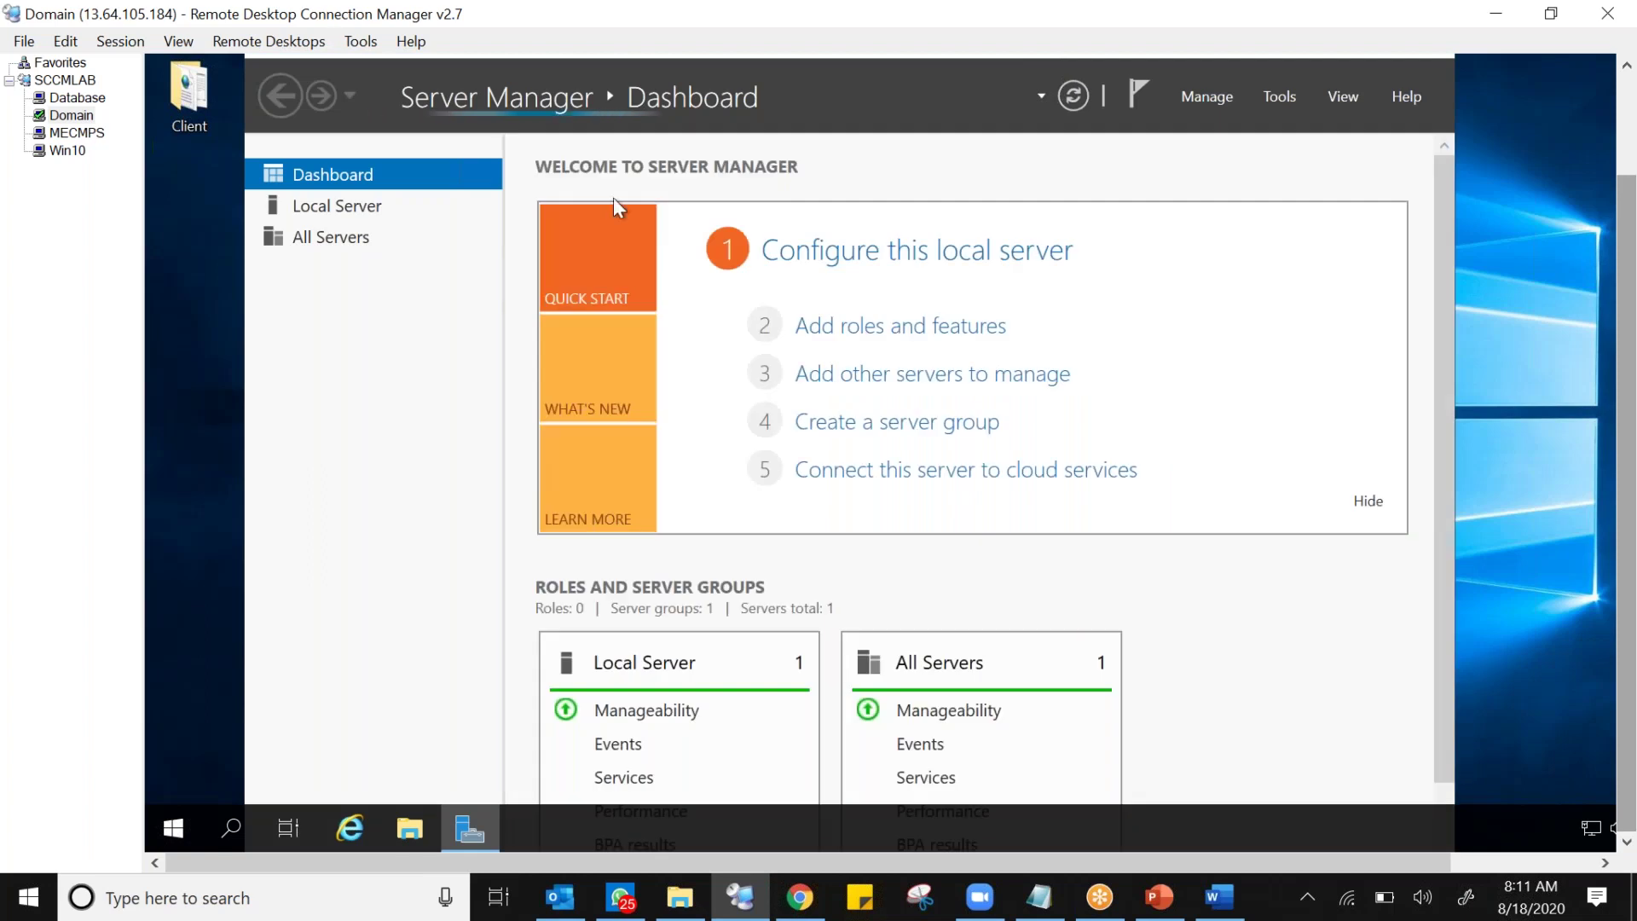
# Open the Active Directory Domains and Trusts console from Server Manager on the domain controller.
pyautogui.moveTo(1625, 194); pyautogui.dragTo(1608, 116)
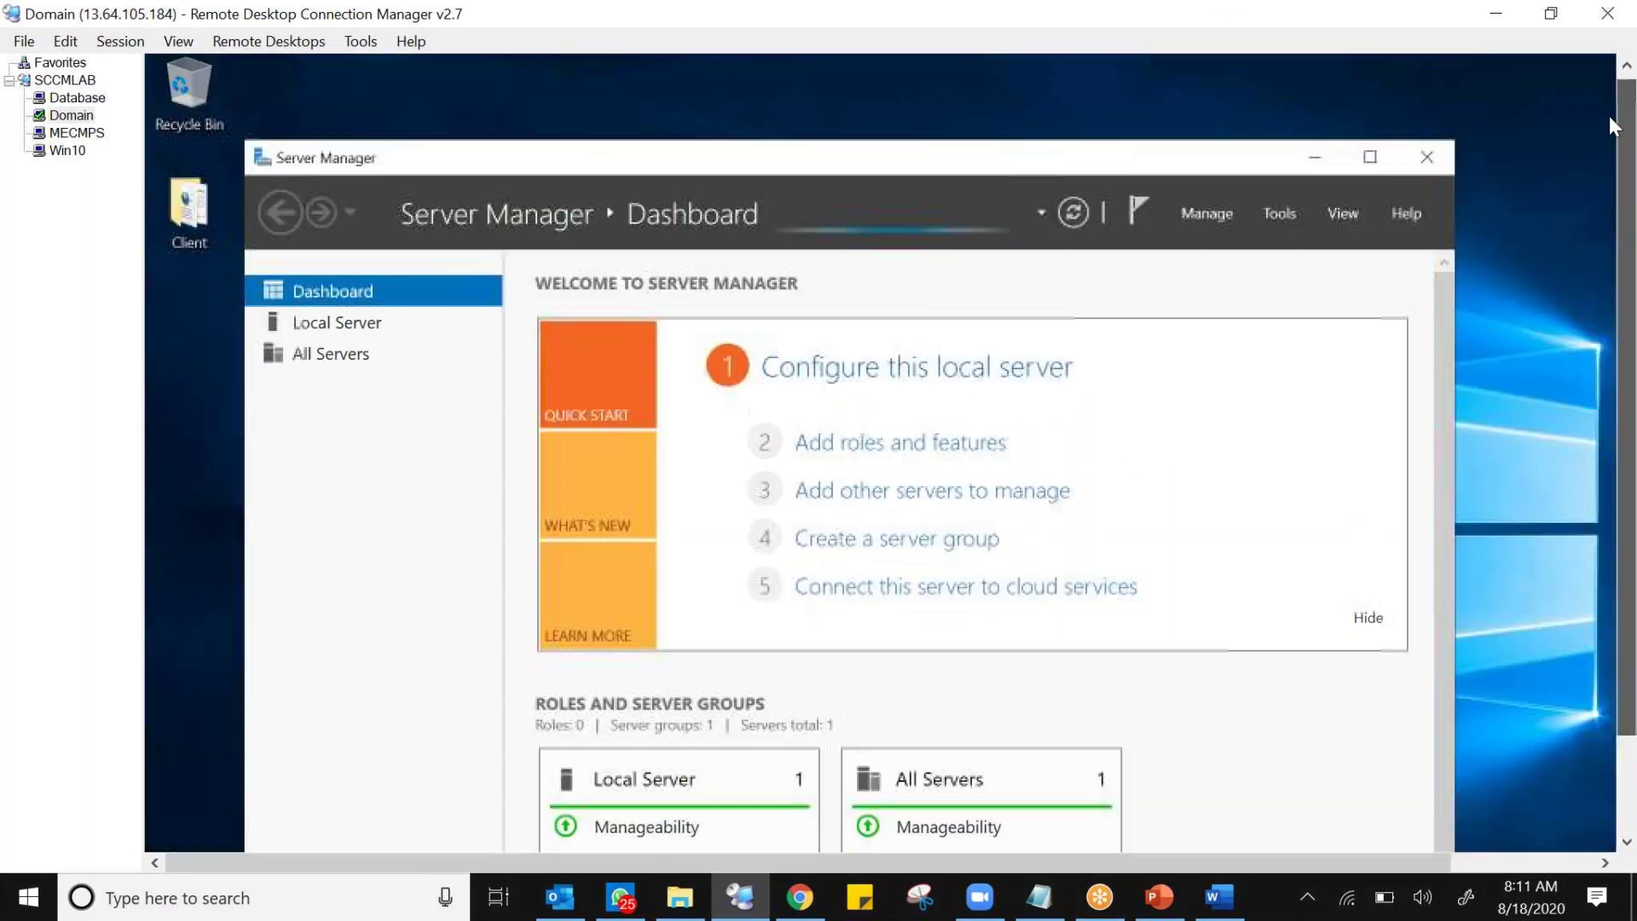
pyautogui.click(1277, 213)
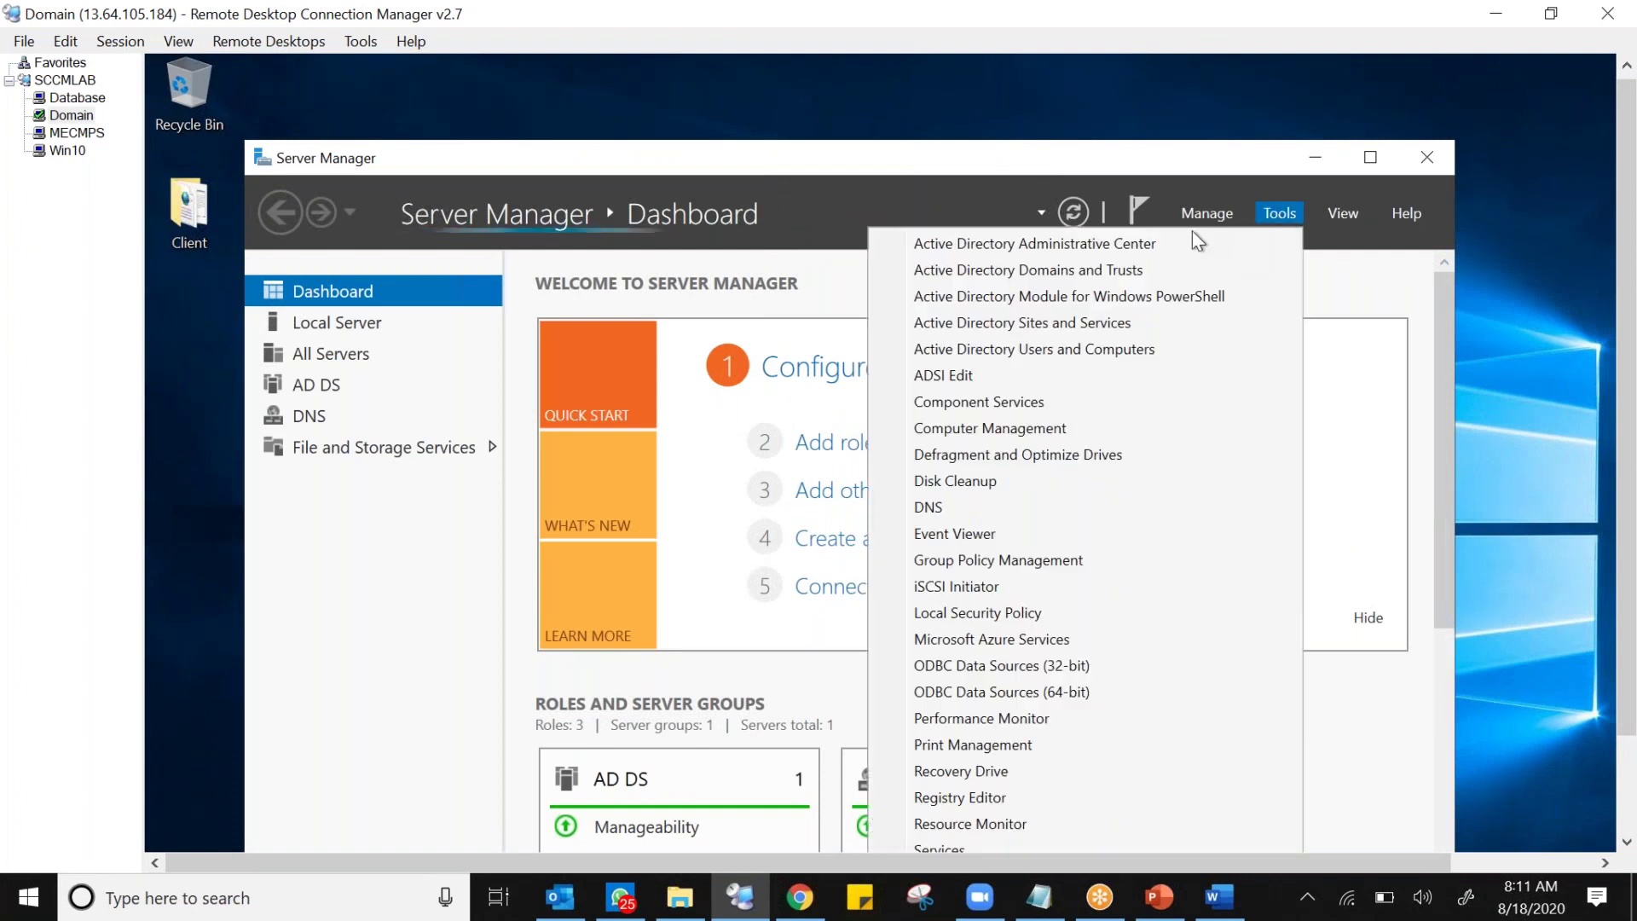
pyautogui.click(1124, 269)
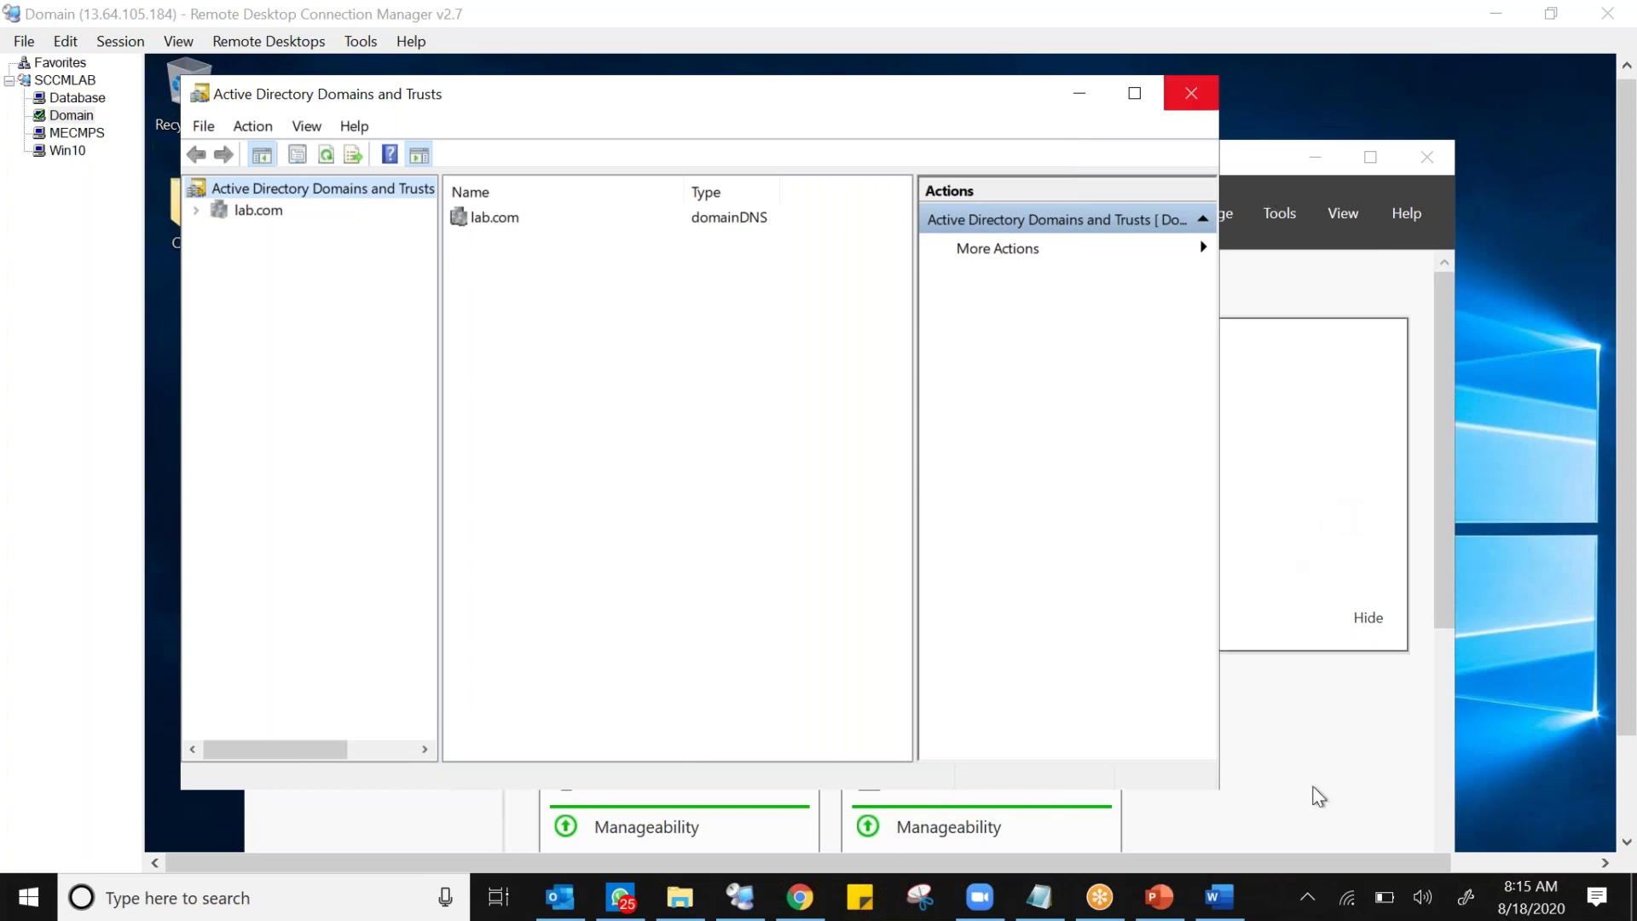
# Check the local system calendar for August 2020 and bring Server Manager in front of Active Directory Domains and Trusts.
pyautogui.click(1508, 895)
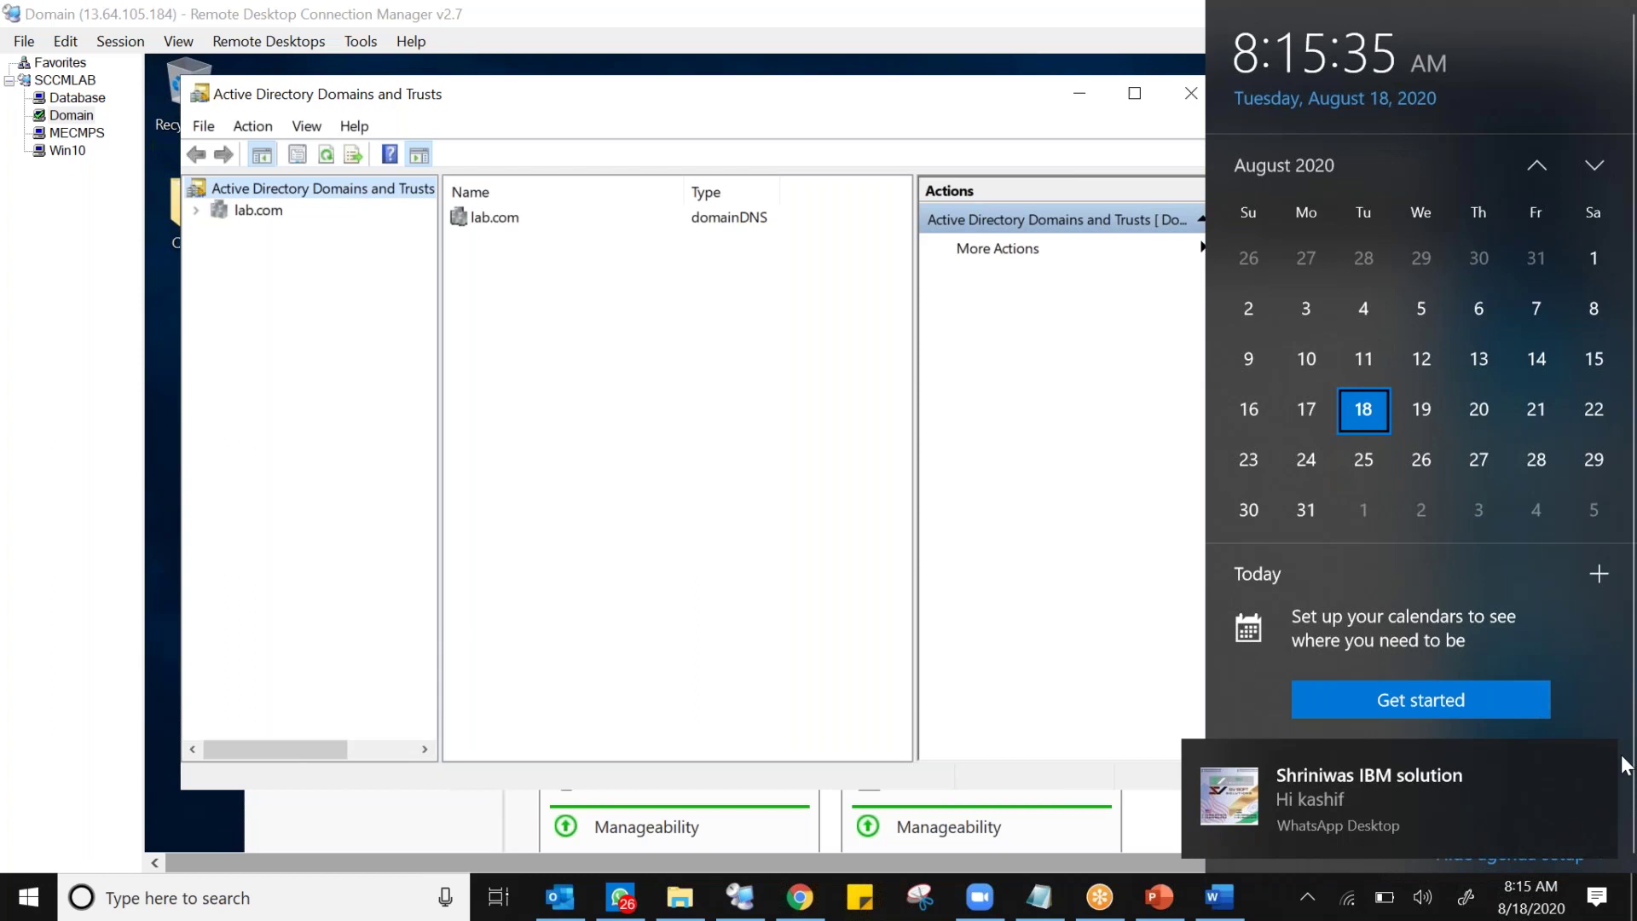
pyautogui.click(1599, 756)
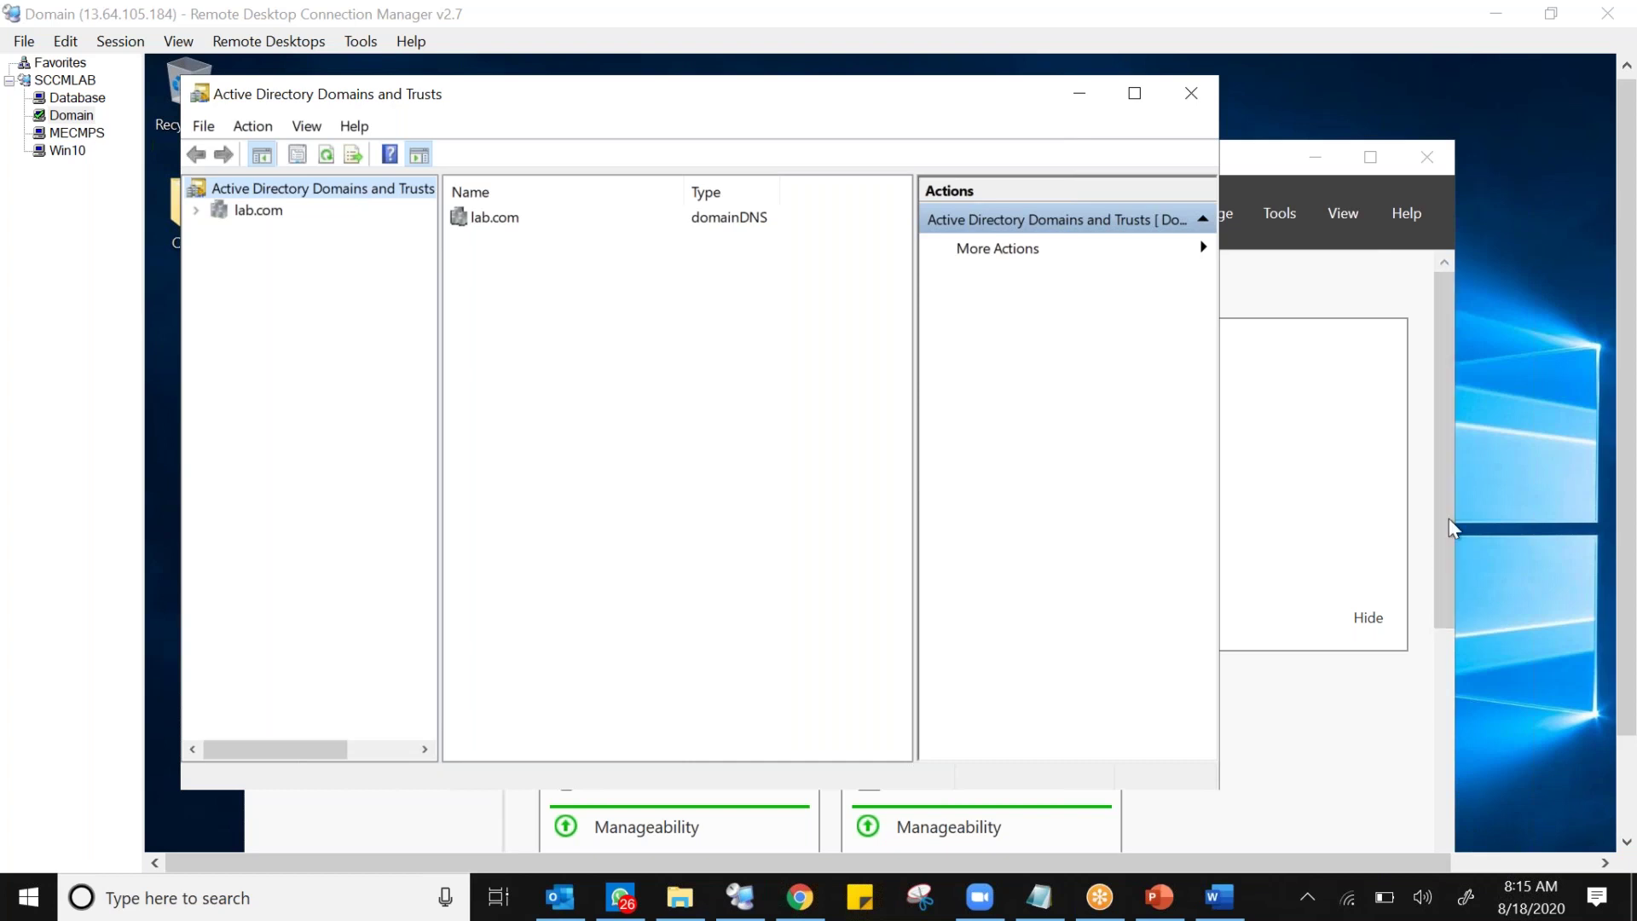
pyautogui.click(1453, 568)
pyautogui.click(1449, 558)
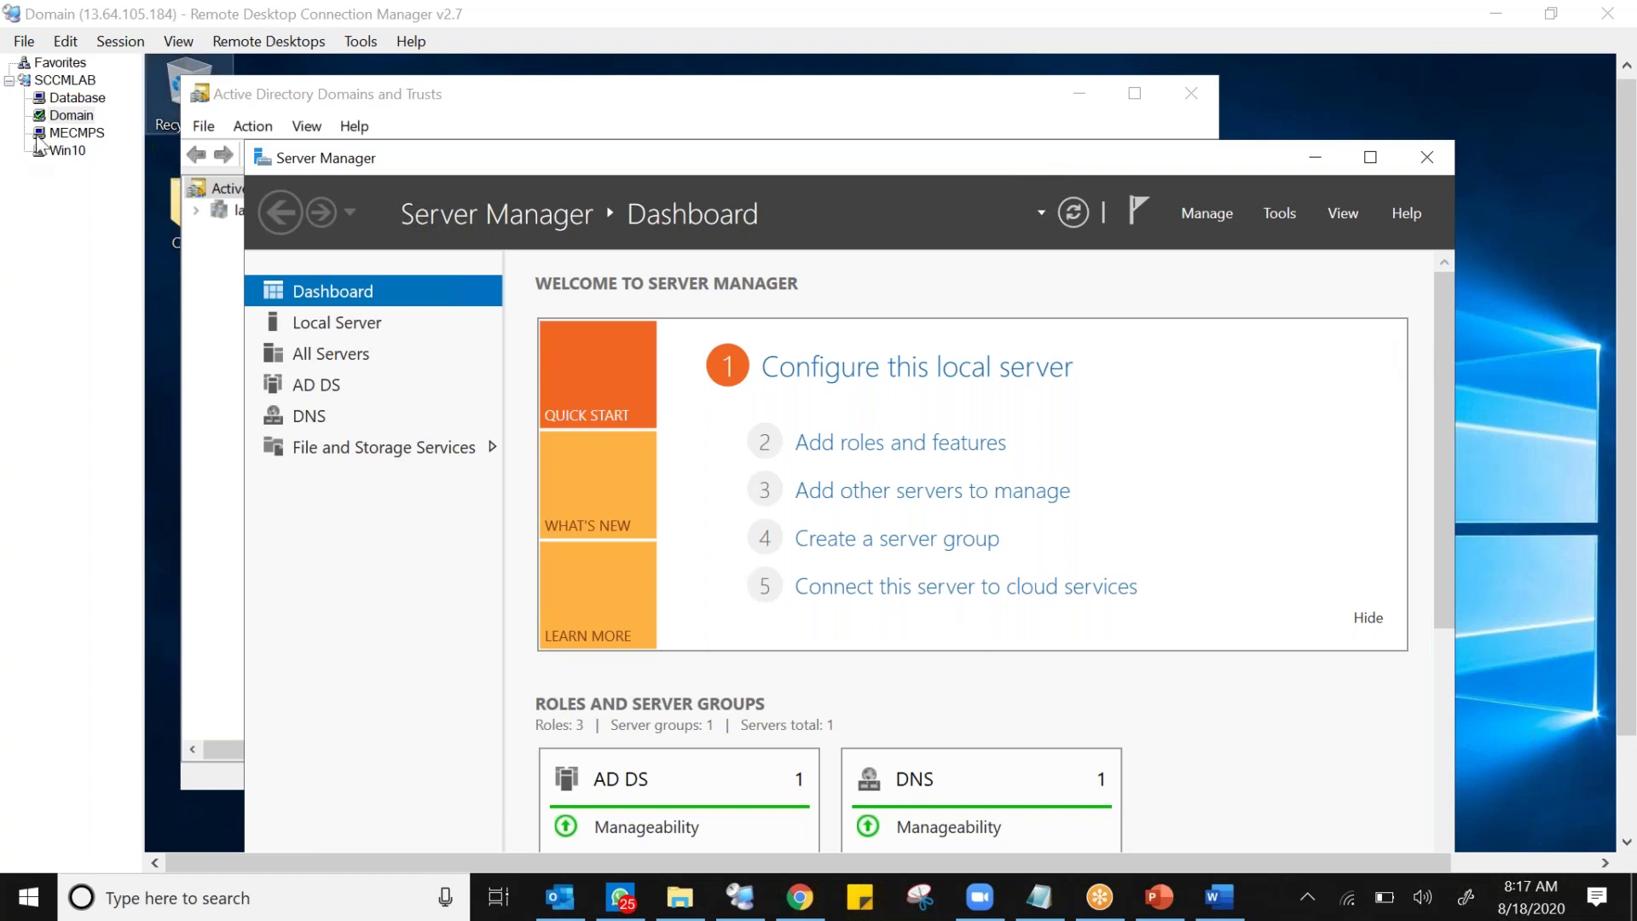
# Switch to the MECMPS server session and display its Configuration Manager console in full screen.
pyautogui.click(53, 135)
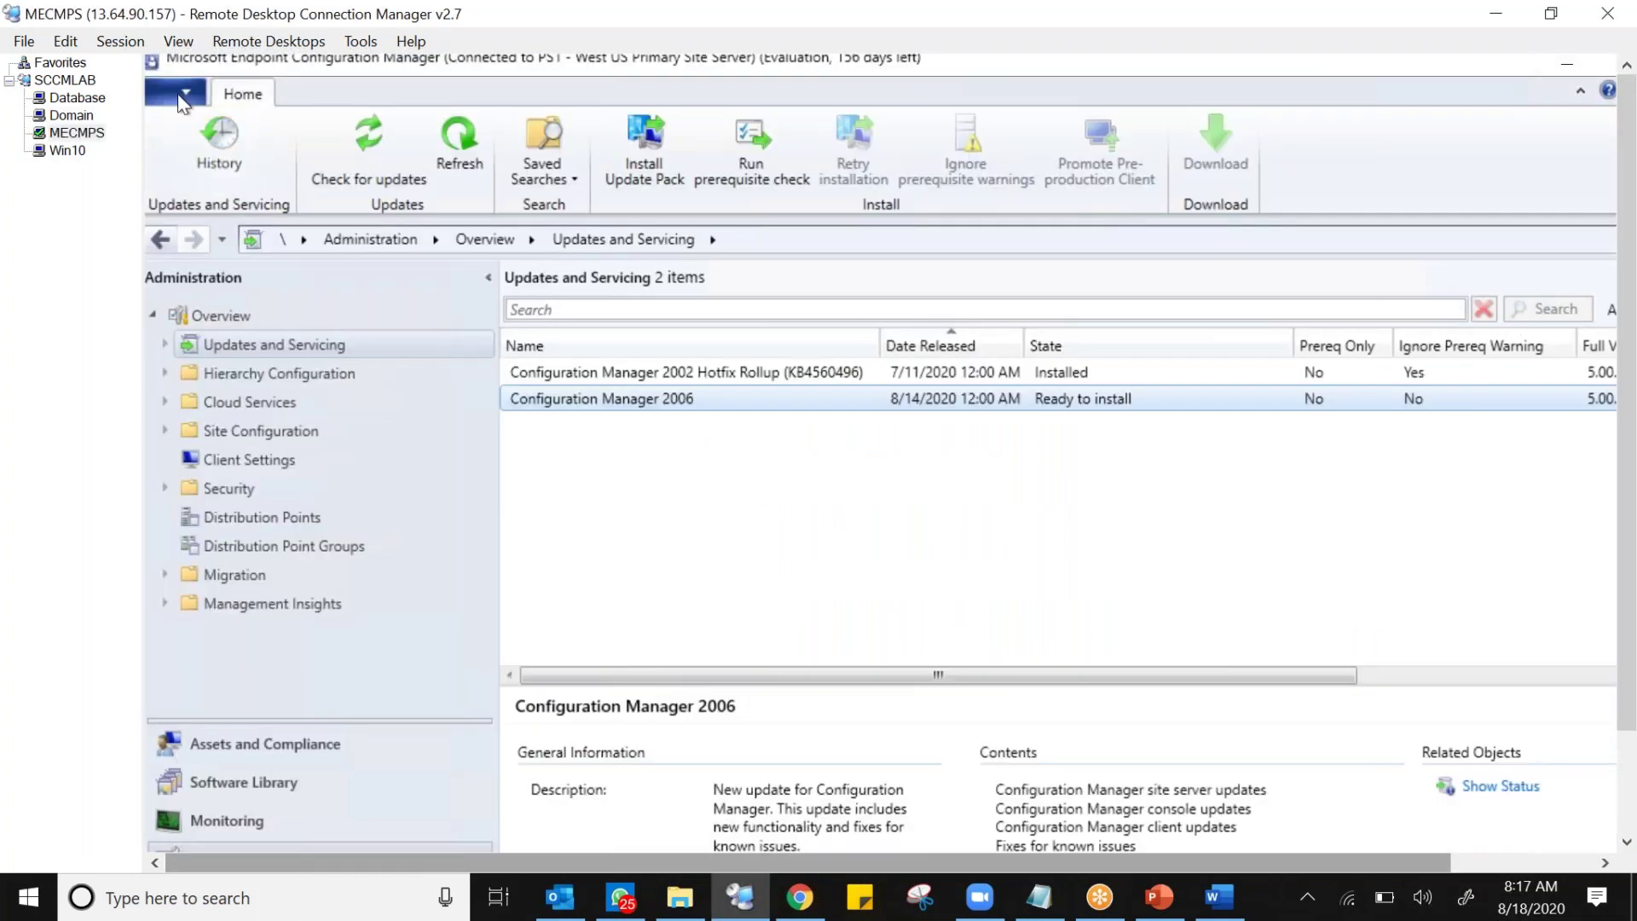
pyautogui.click(183, 96)
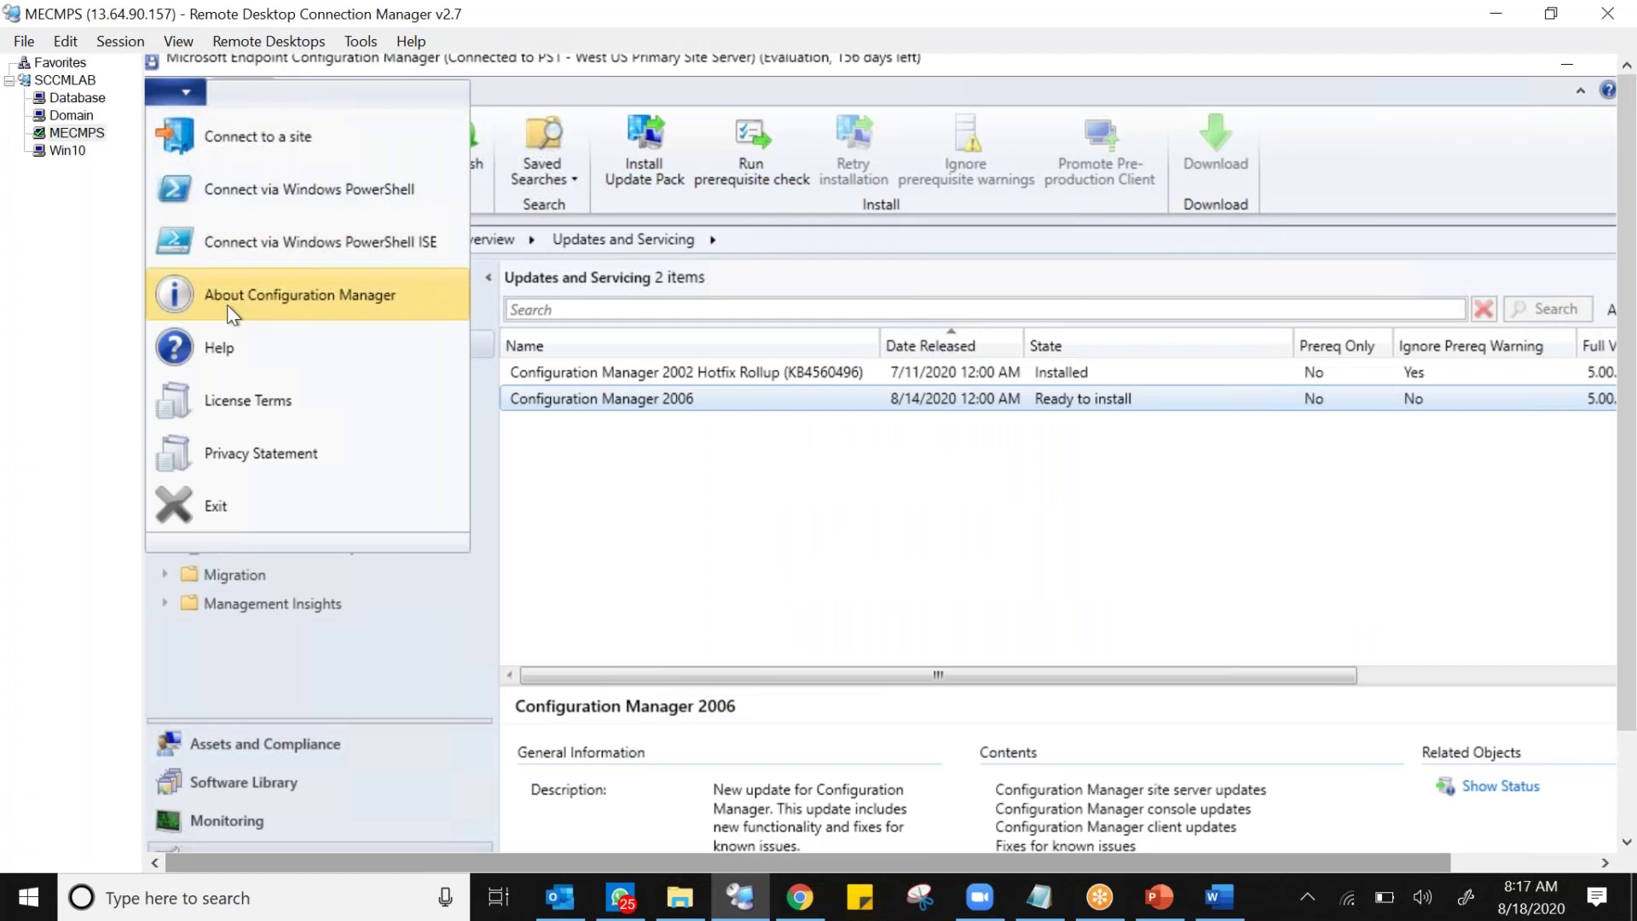
pyautogui.rightClick(77, 133)
pyautogui.click(139, 358)
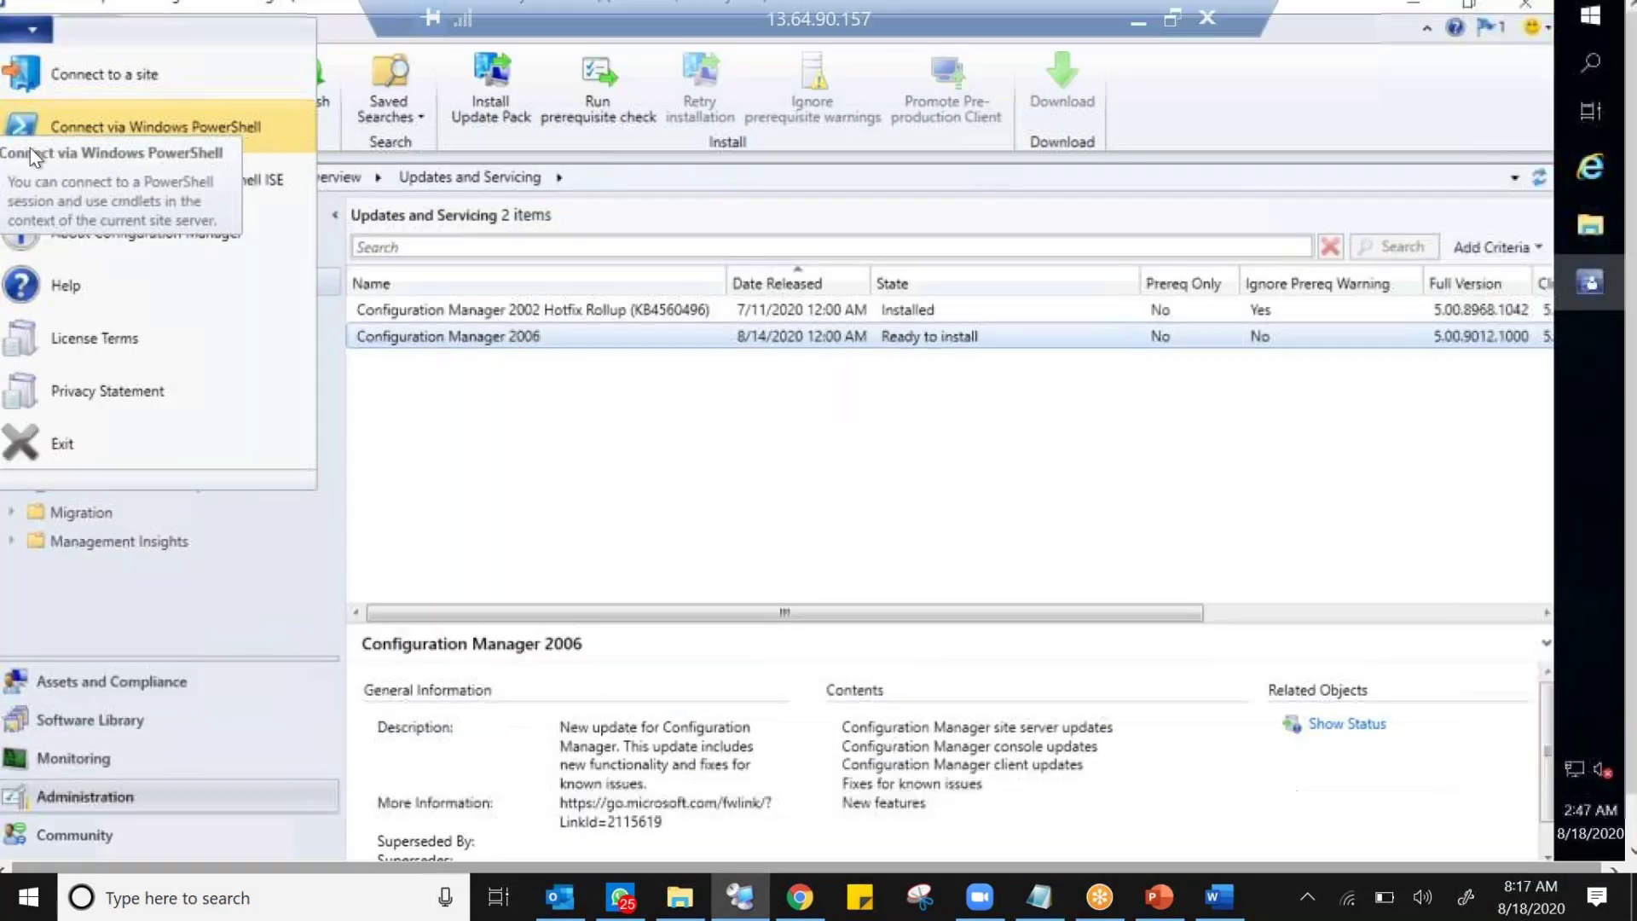
pyautogui.click(464, 422)
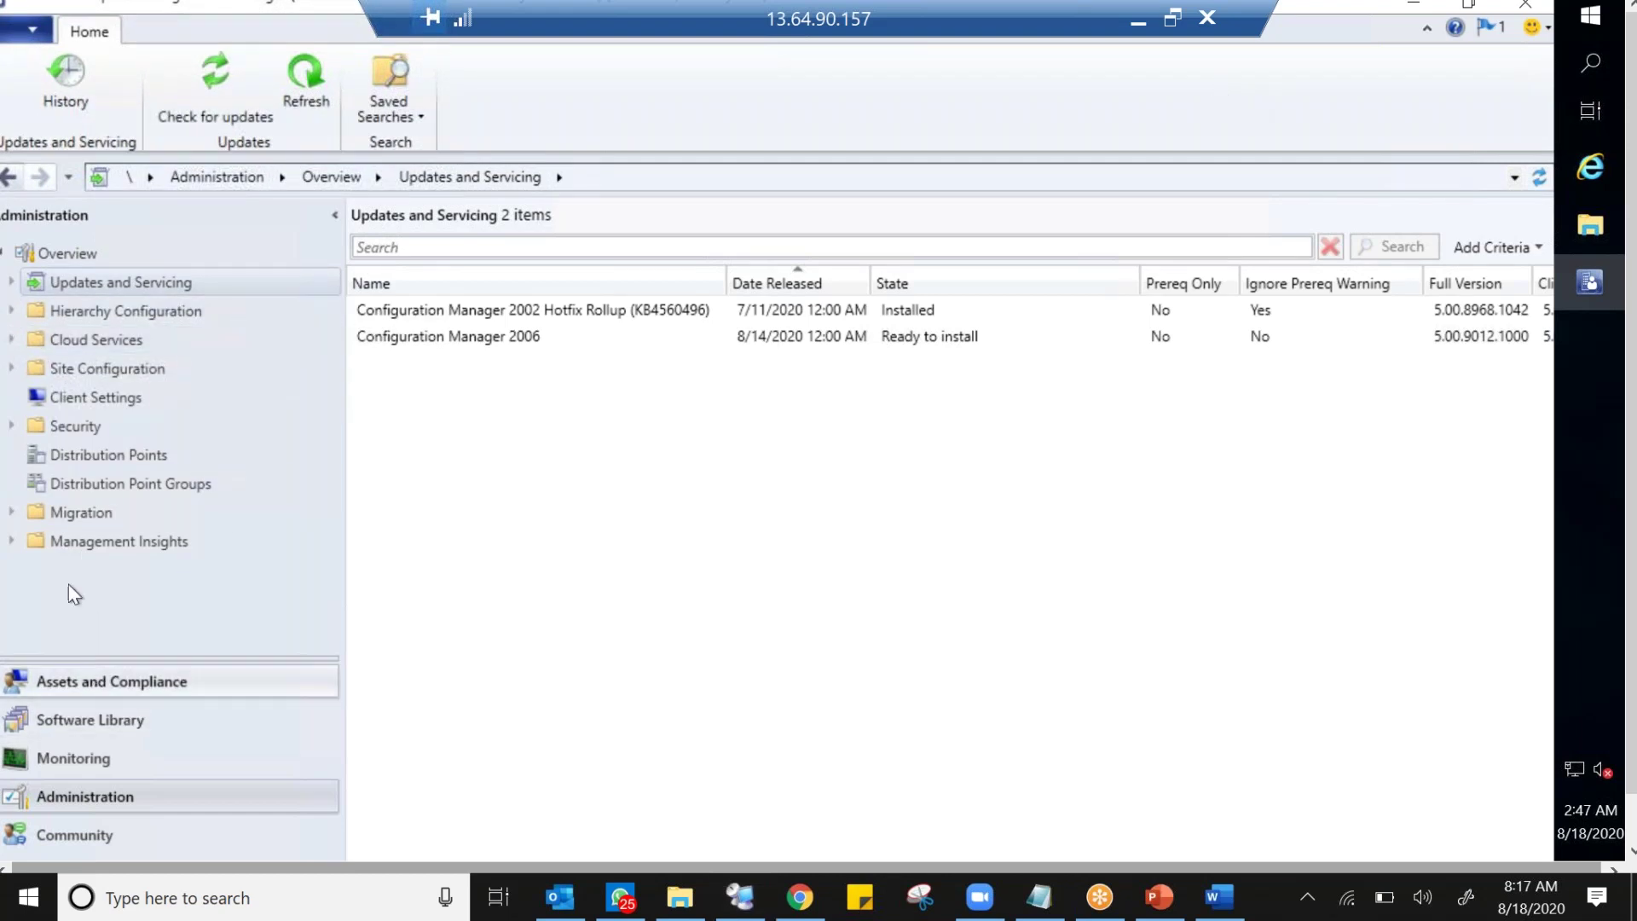
# Connect to the site via Windows PowerShell ISE from the Configuration Manager console and accept reopening the previous session's files.
pyautogui.click(30, 22)
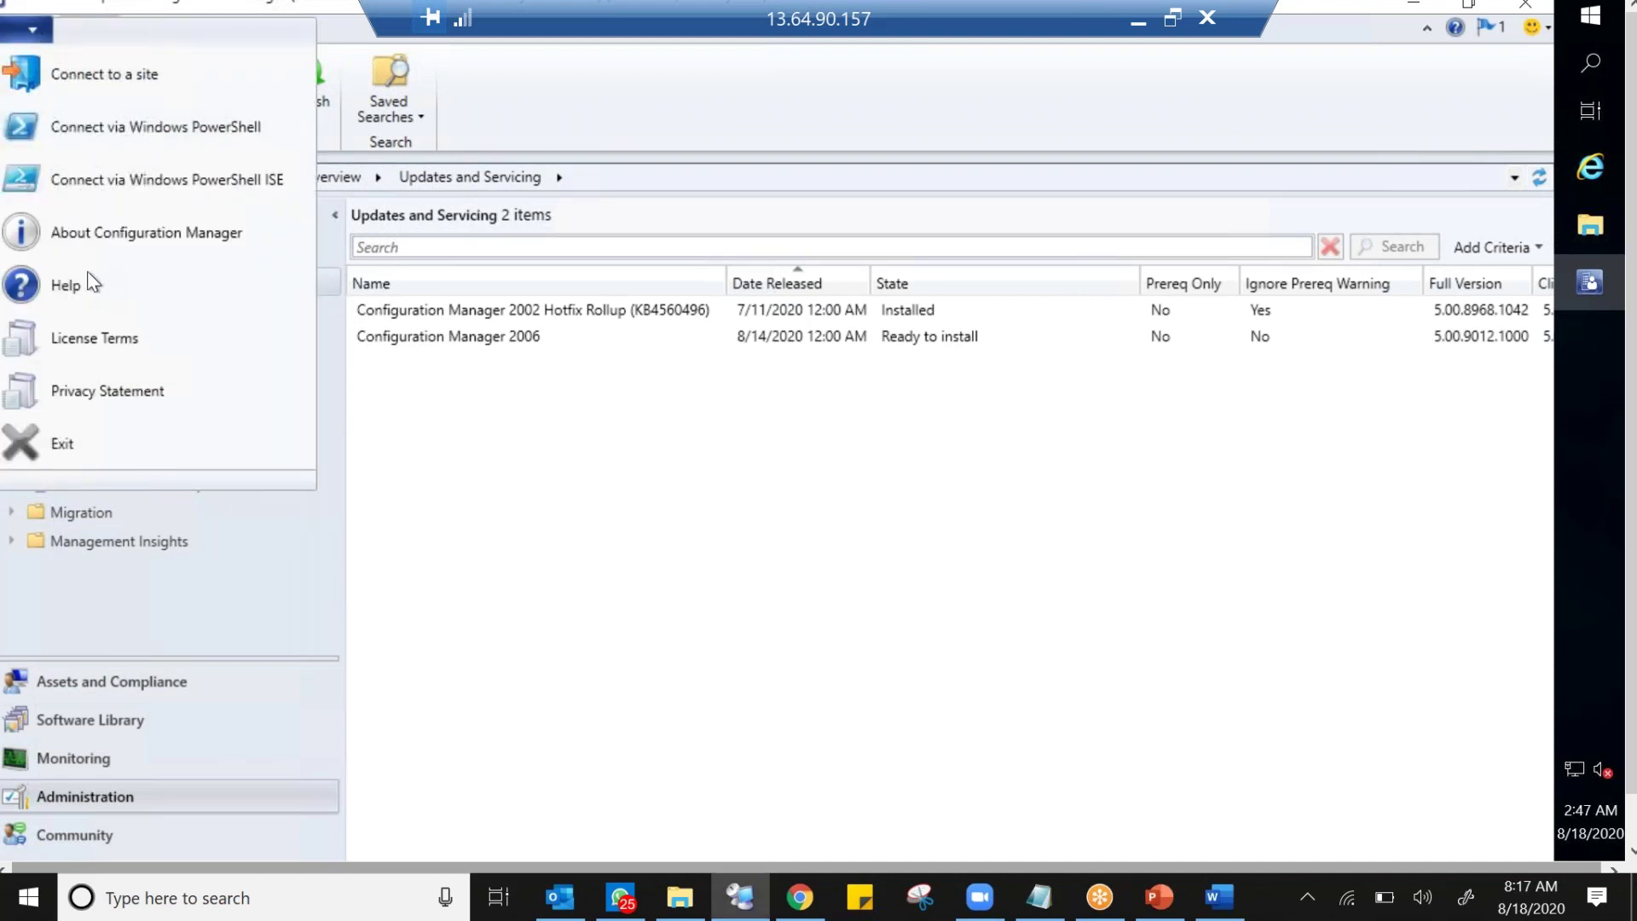
pyautogui.click(126, 181)
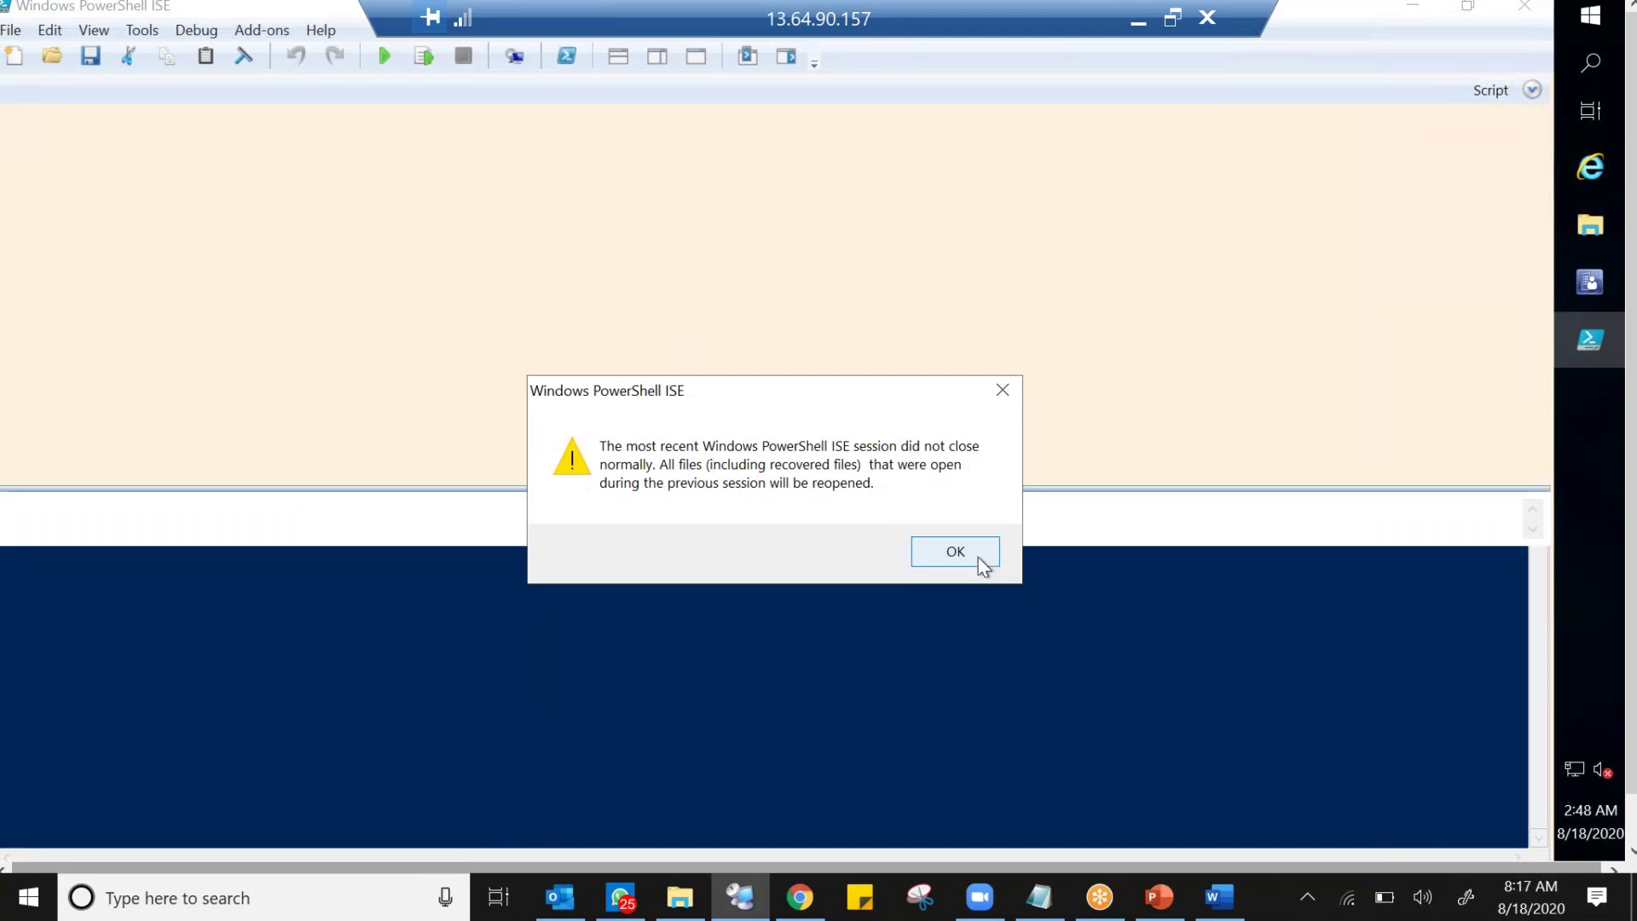
pyautogui.click(979, 559)
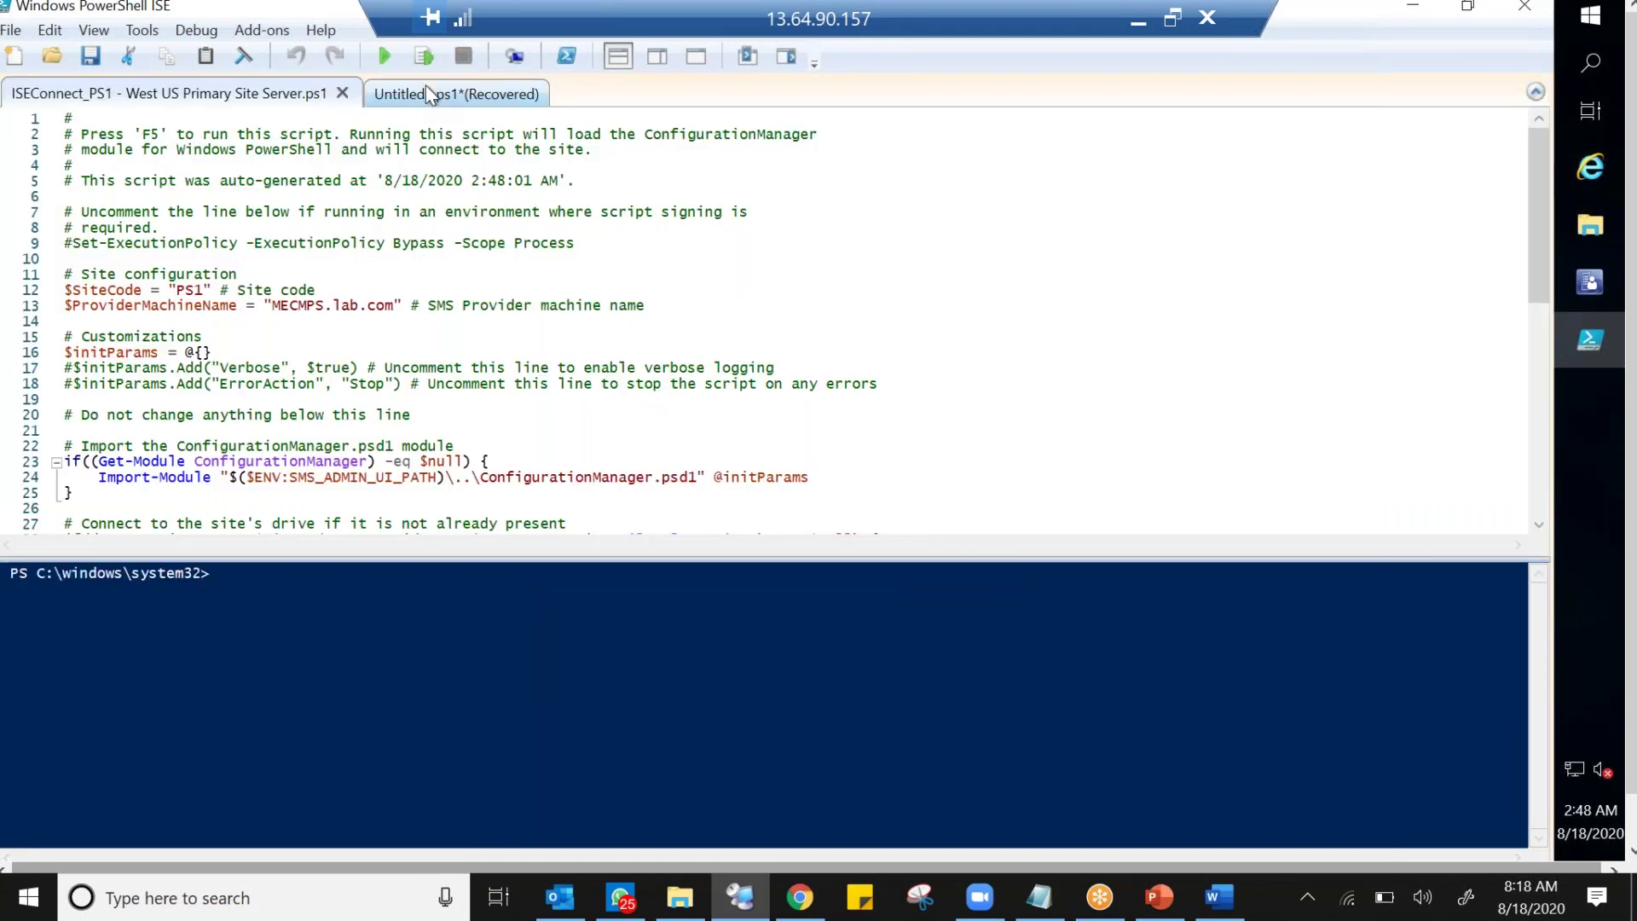
# Close the recovered Untitled1.ps1 script in PowerShell ISE without saving it.
pyautogui.click(527, 100)
pyautogui.click(530, 94)
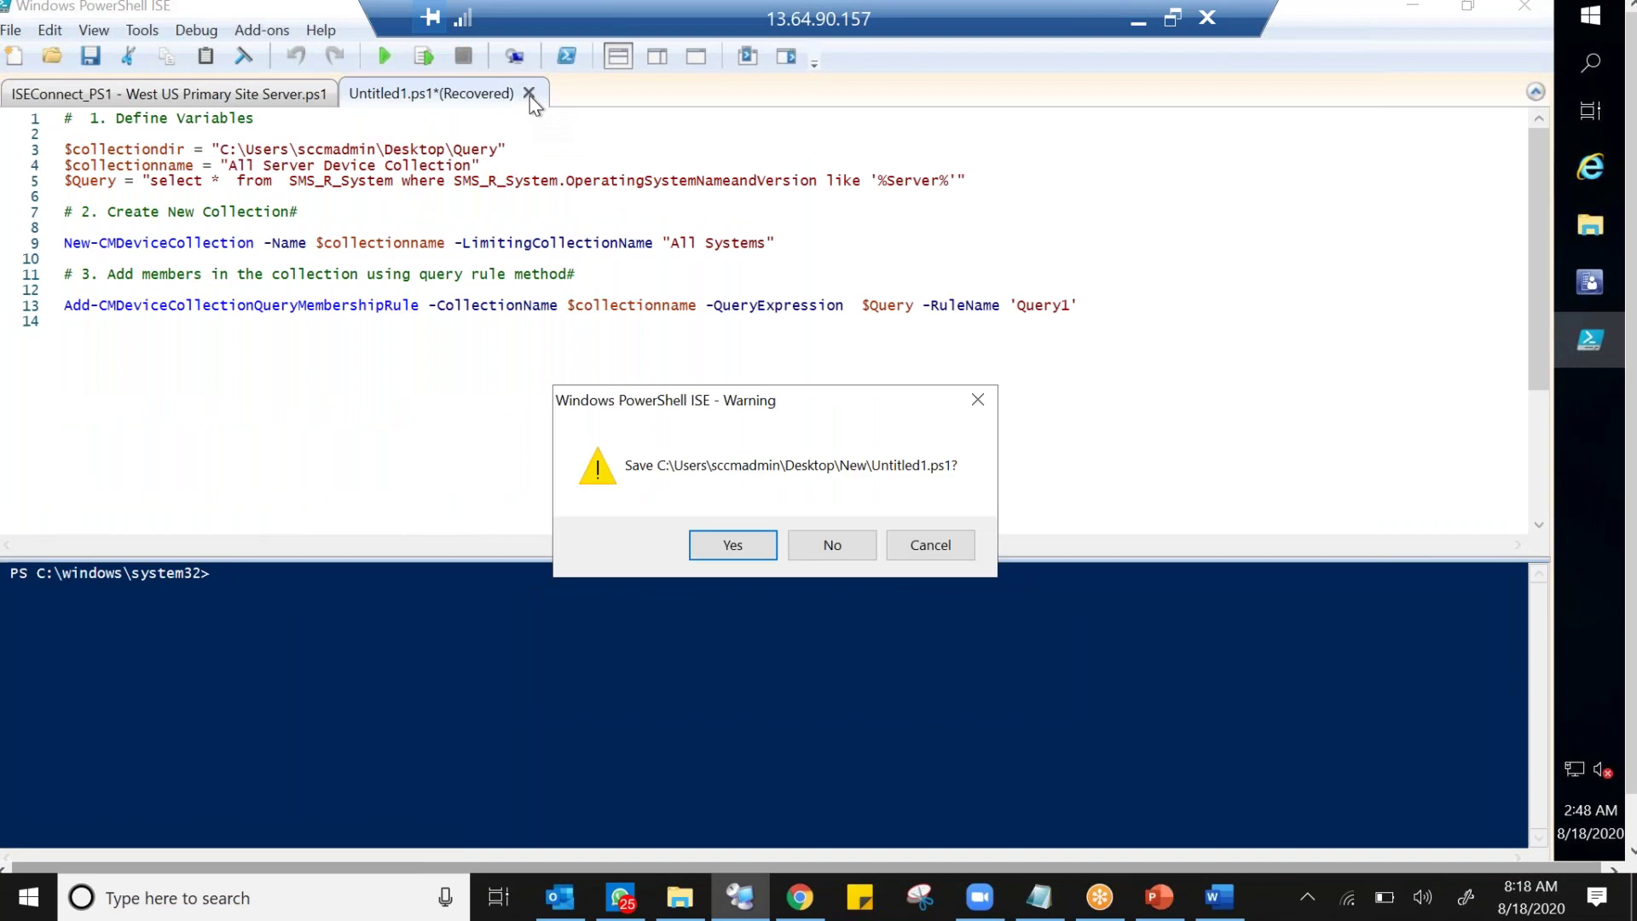
pyautogui.click(808, 548)
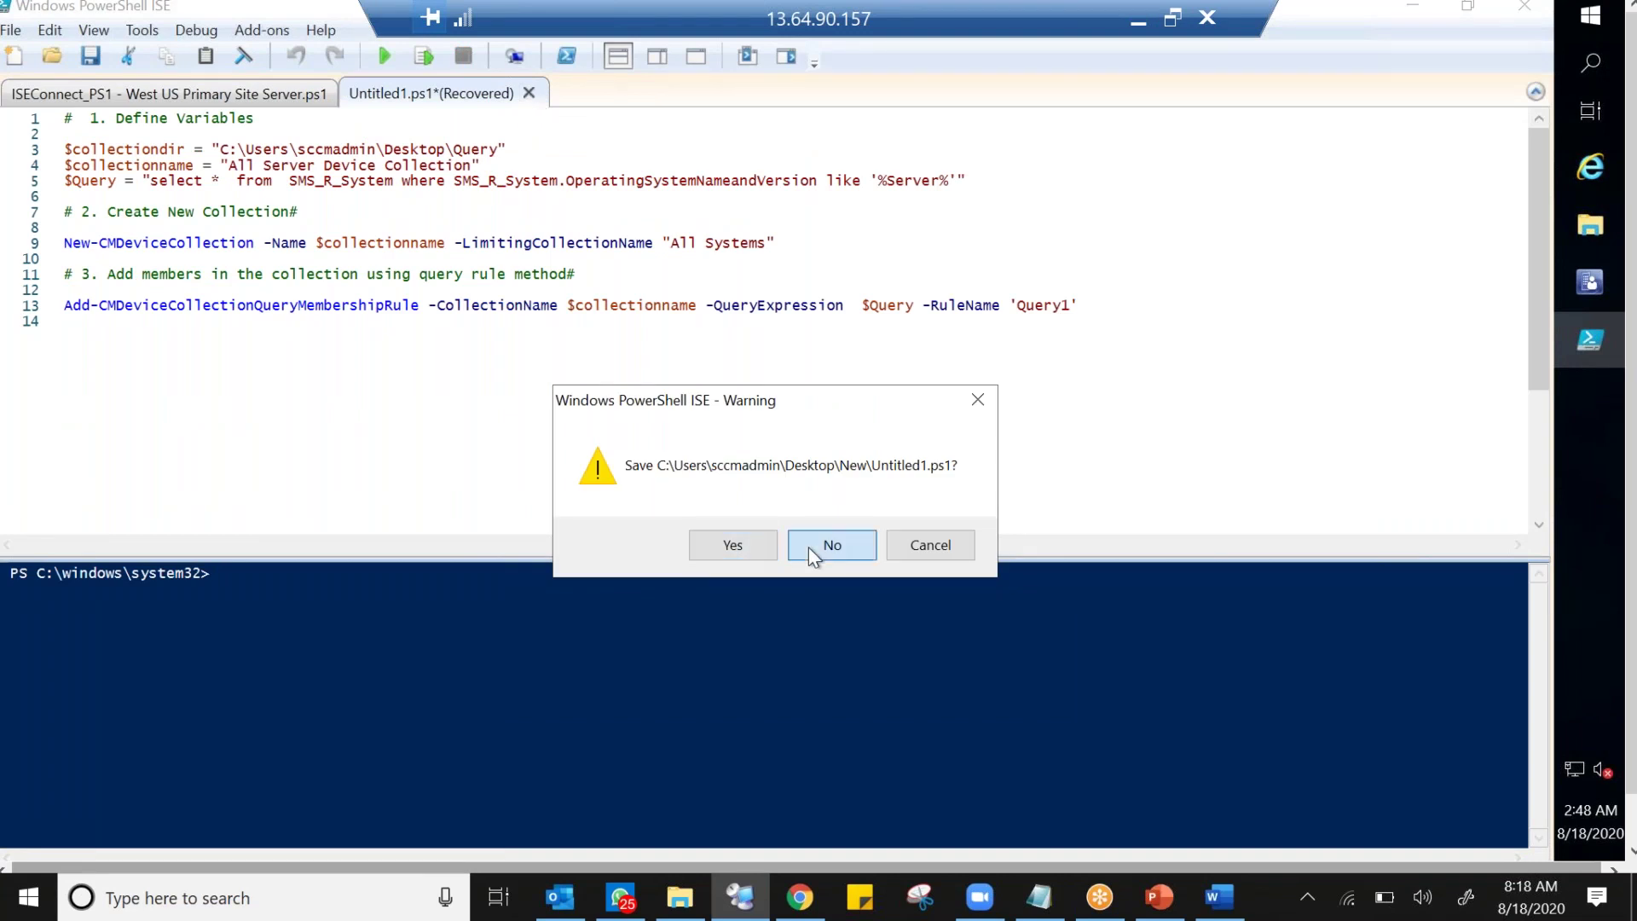